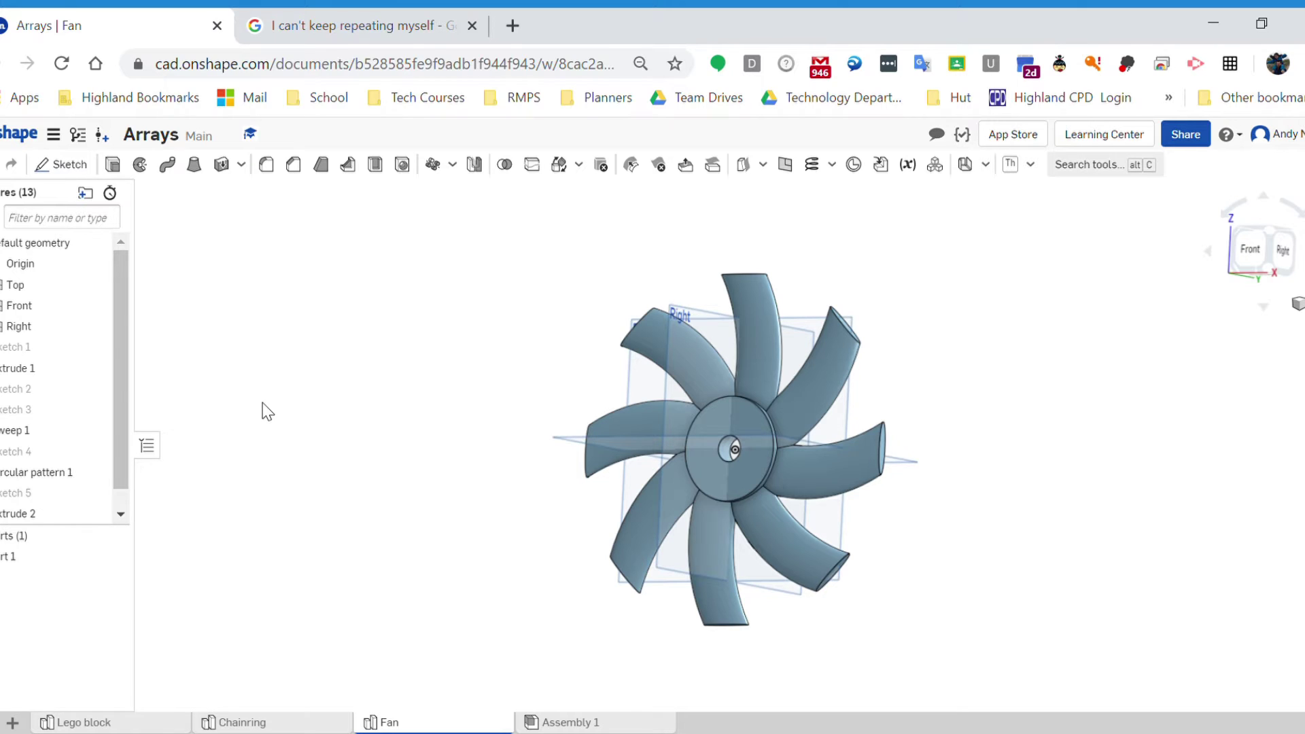
Step: Inspect the eight-blade fan from a few angles, then switch to the Lego block part studio
click(452, 165)
right_drag(434, 446, 544, 454)
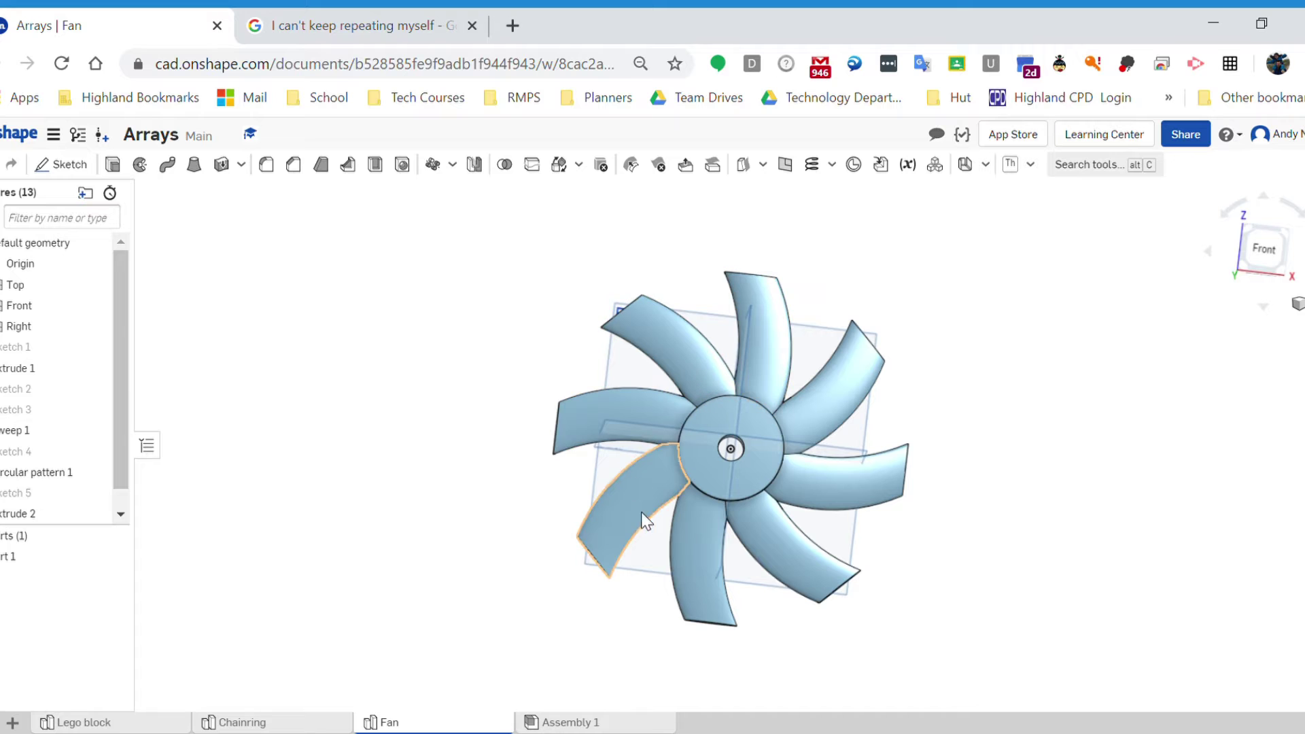
mouse_move(997, 476)
right_down()
mouse_move(968, 503)
mouse_move(980, 481)
right_up()
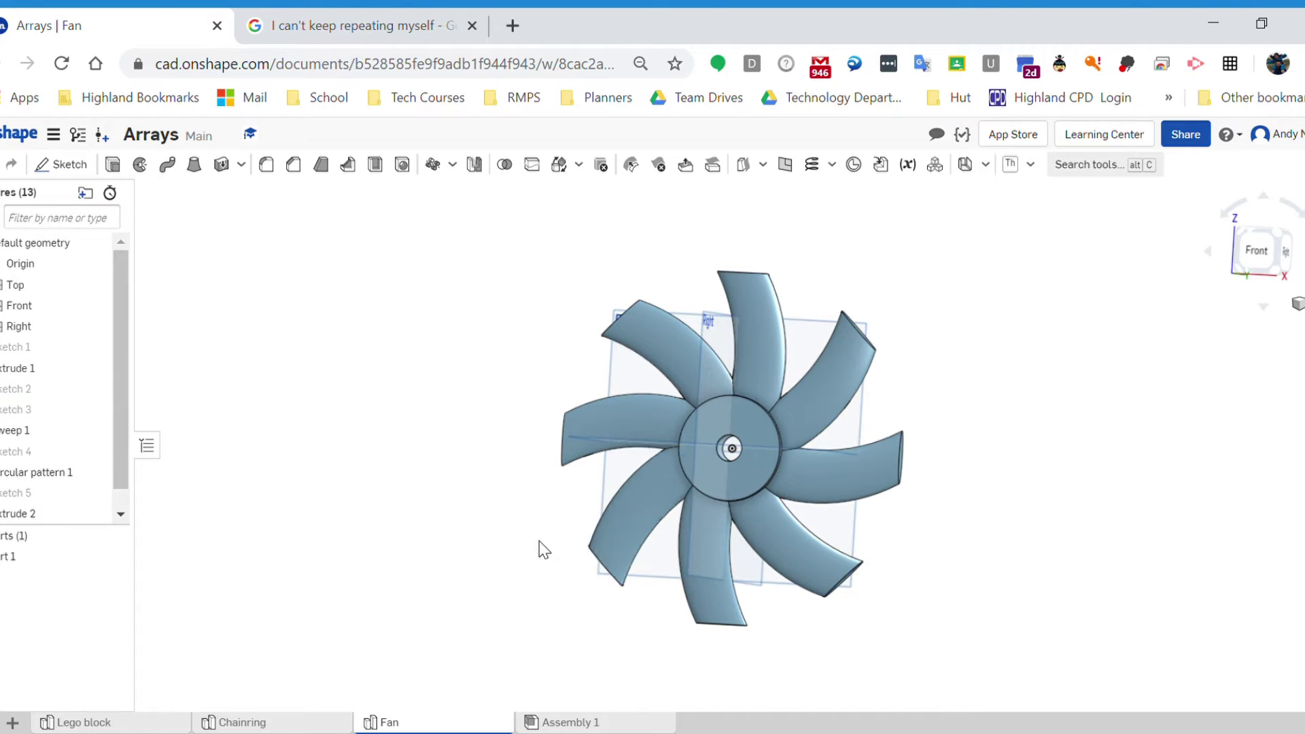
right_drag(539, 544, 420, 558)
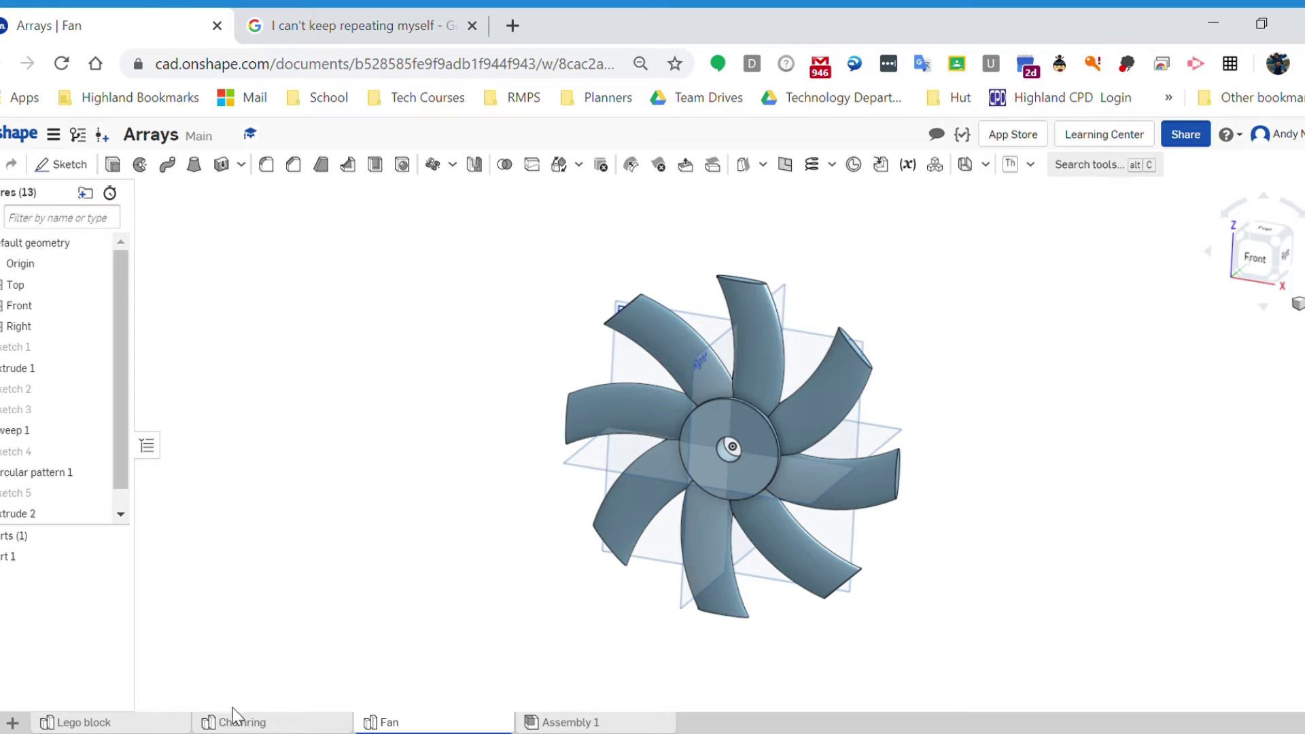
click(148, 726)
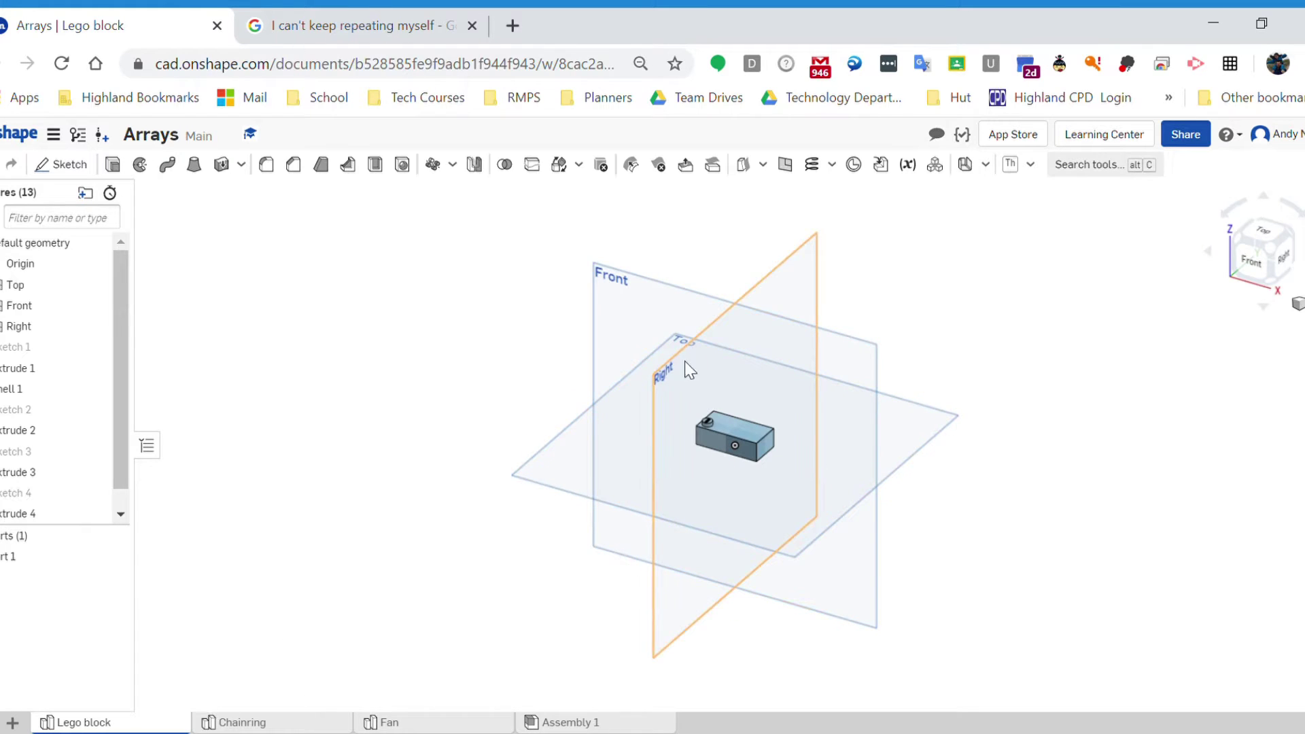
Step: Zoom in on the Lego block and review the Extrude 4 tube by opening and closing Sketch 4
scroll(684, 283, up, 5)
right_drag(658, 472, 848, 365)
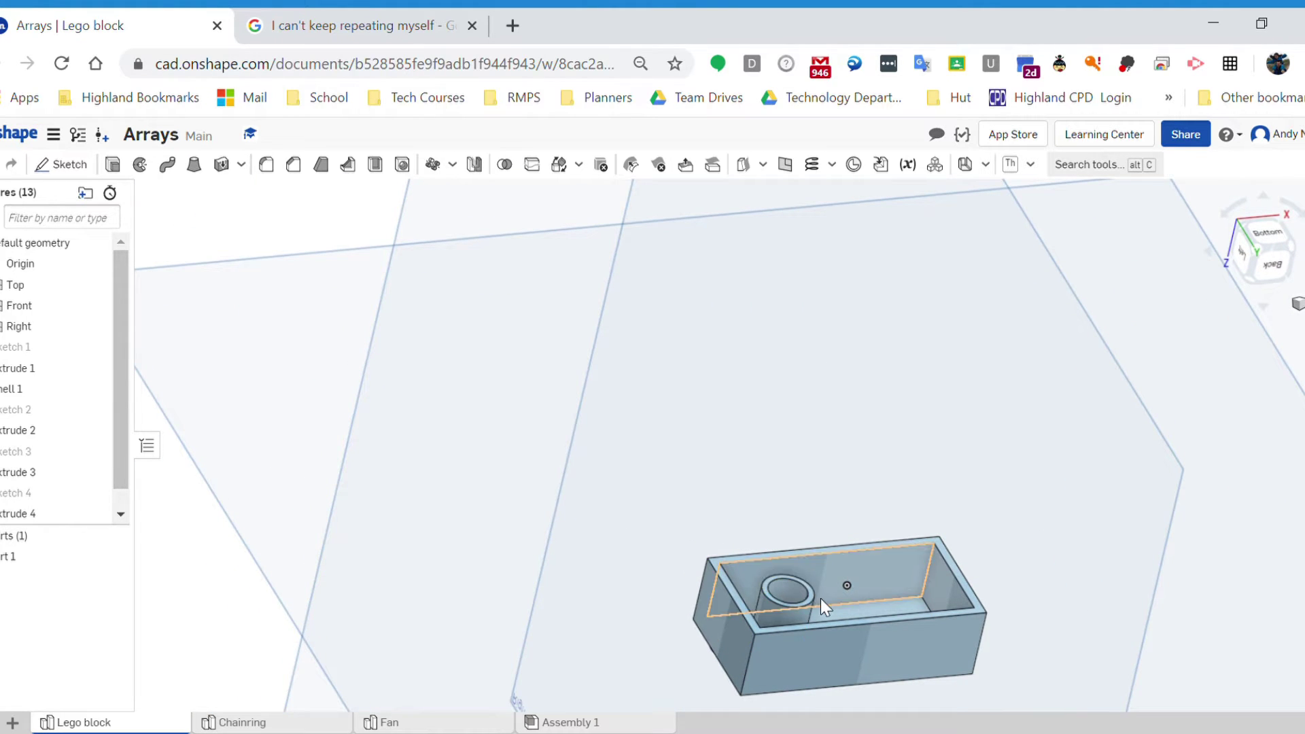
scroll(824, 588, up, 2)
middle_drag(777, 576, 688, 492)
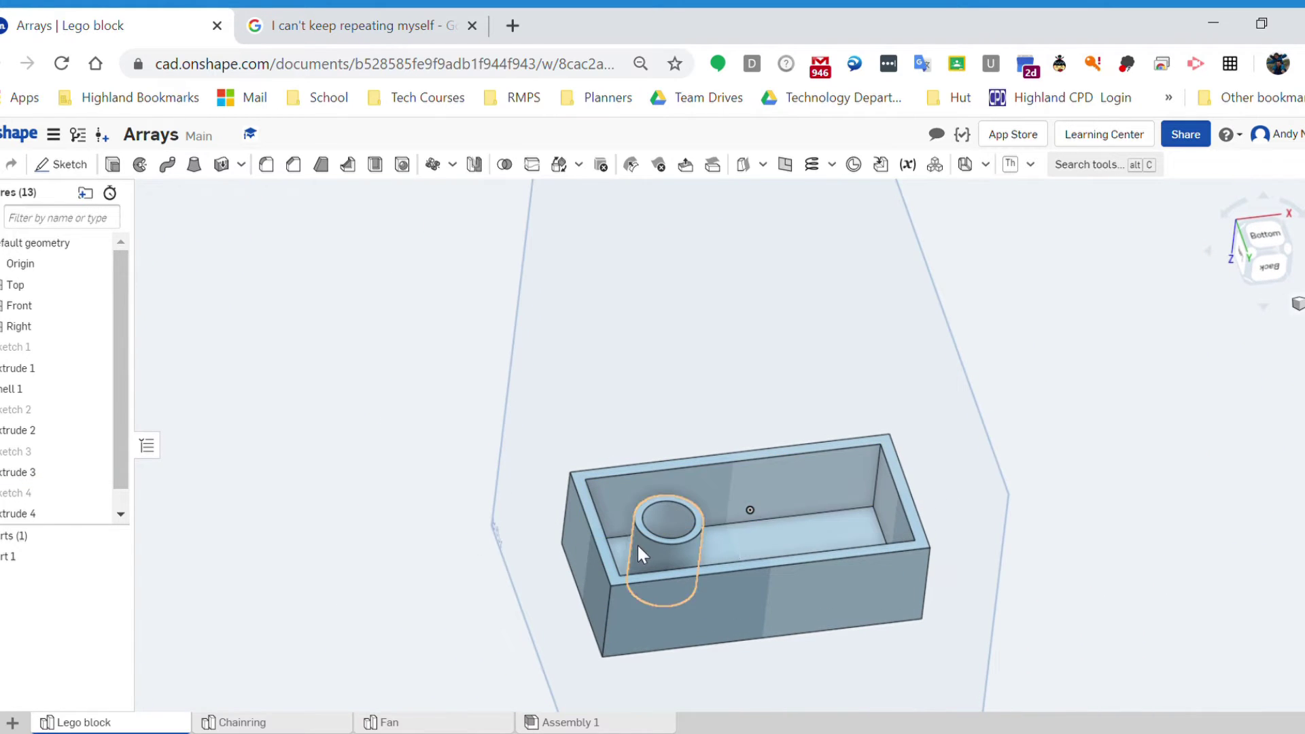
click(40, 495)
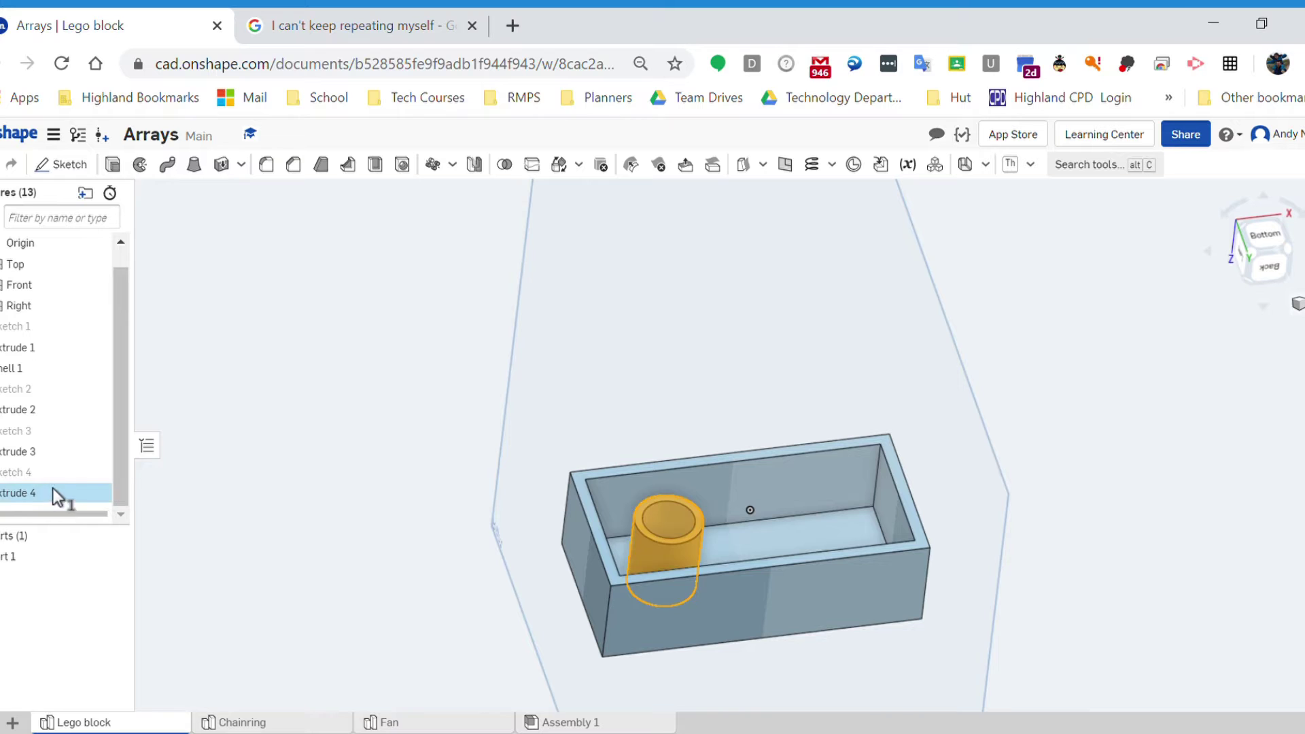
double_click(15, 473)
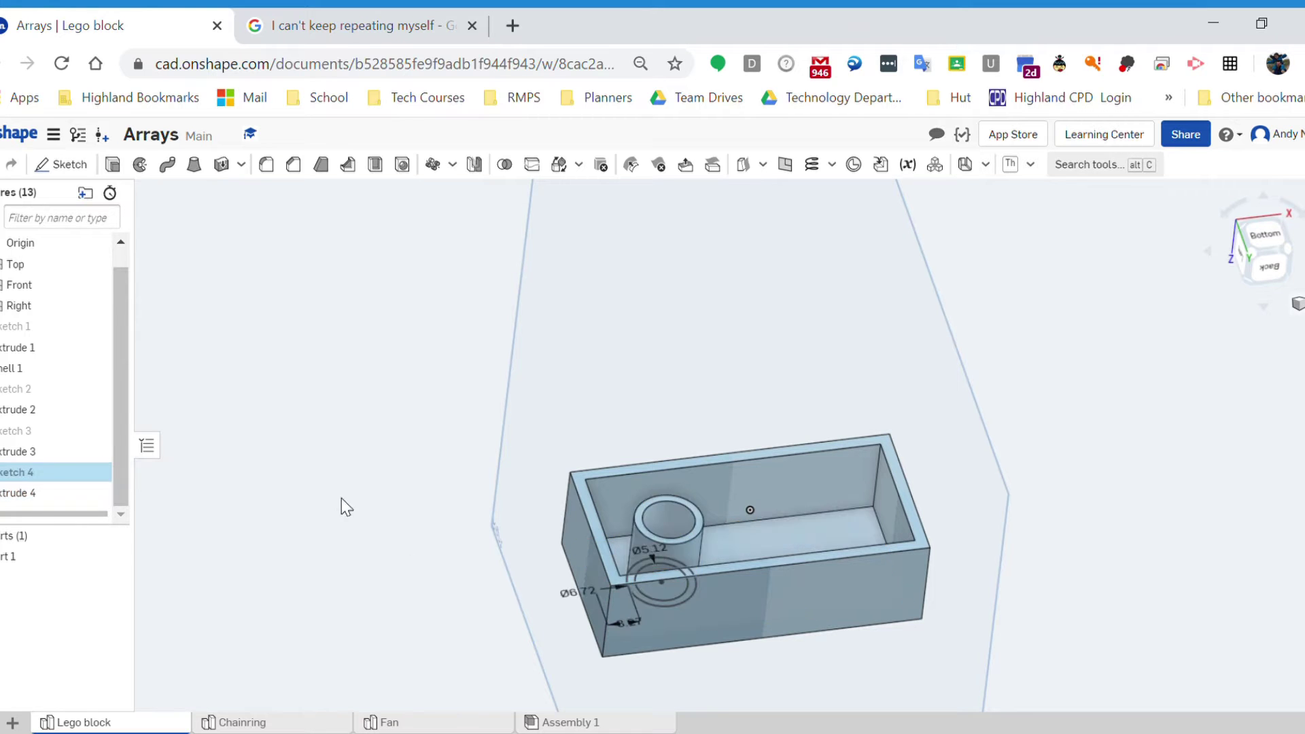
click(251, 193)
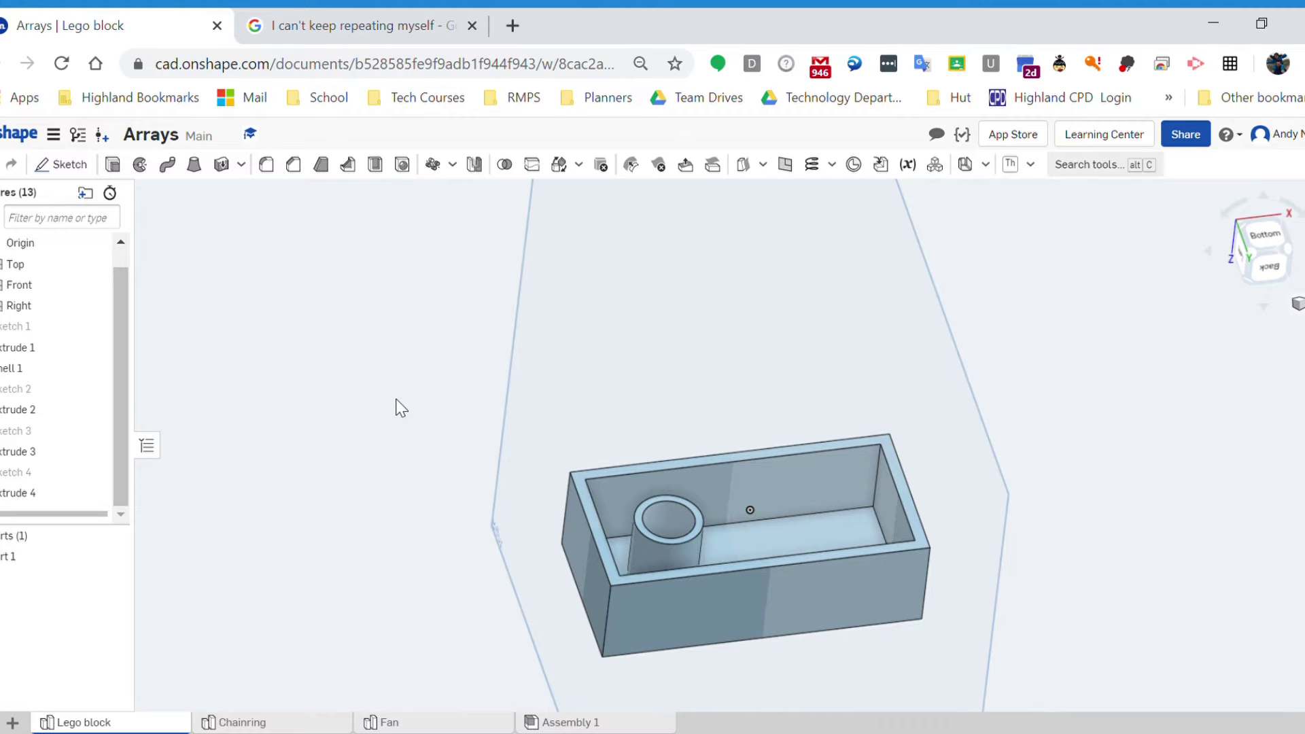
Step: Check Sketch 4 against the Front plane, then start a new linear pattern
click(40, 477)
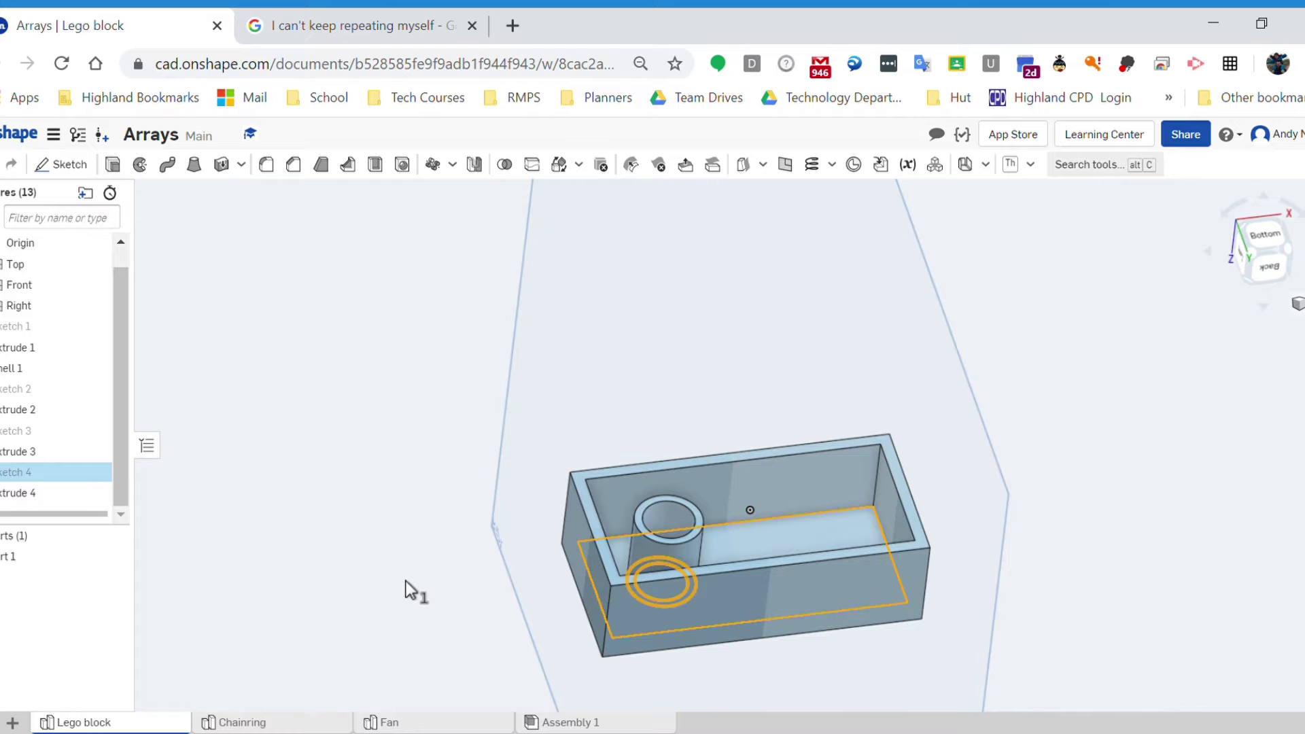
click(334, 519)
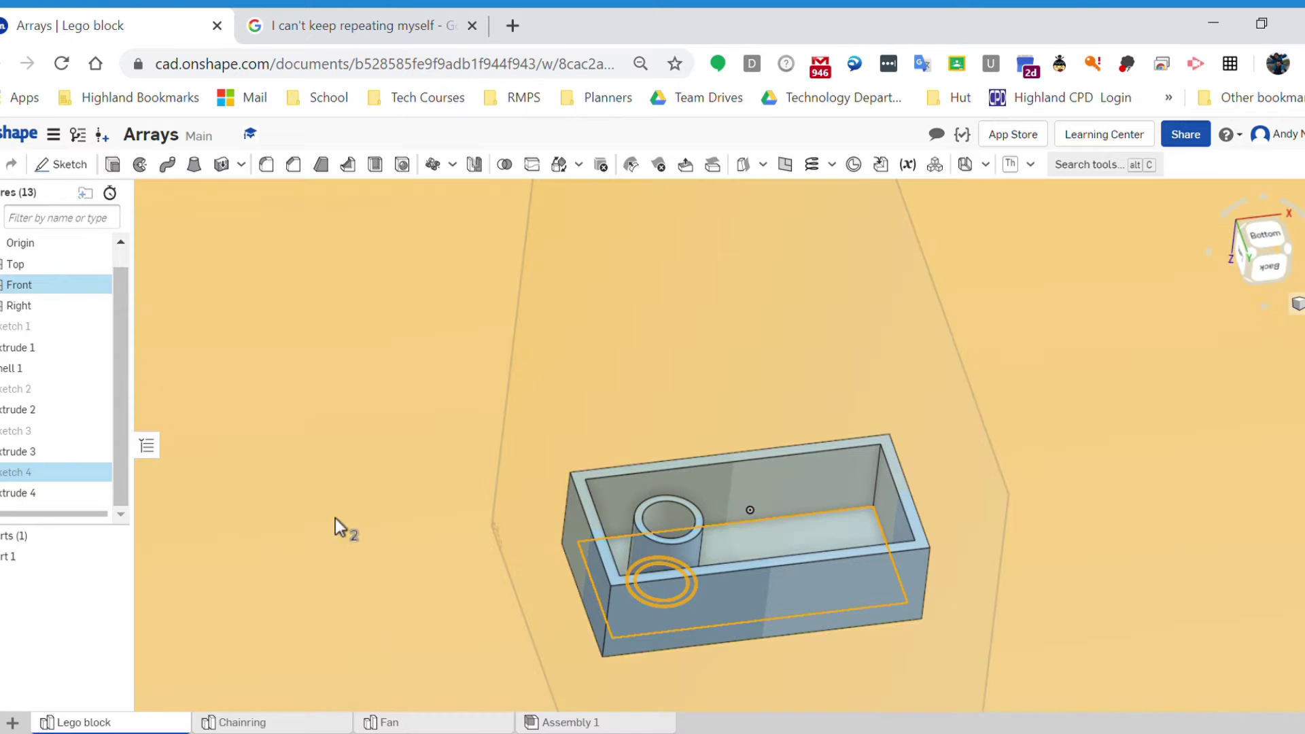
scroll(238, 572, down, 5)
click(771, 425)
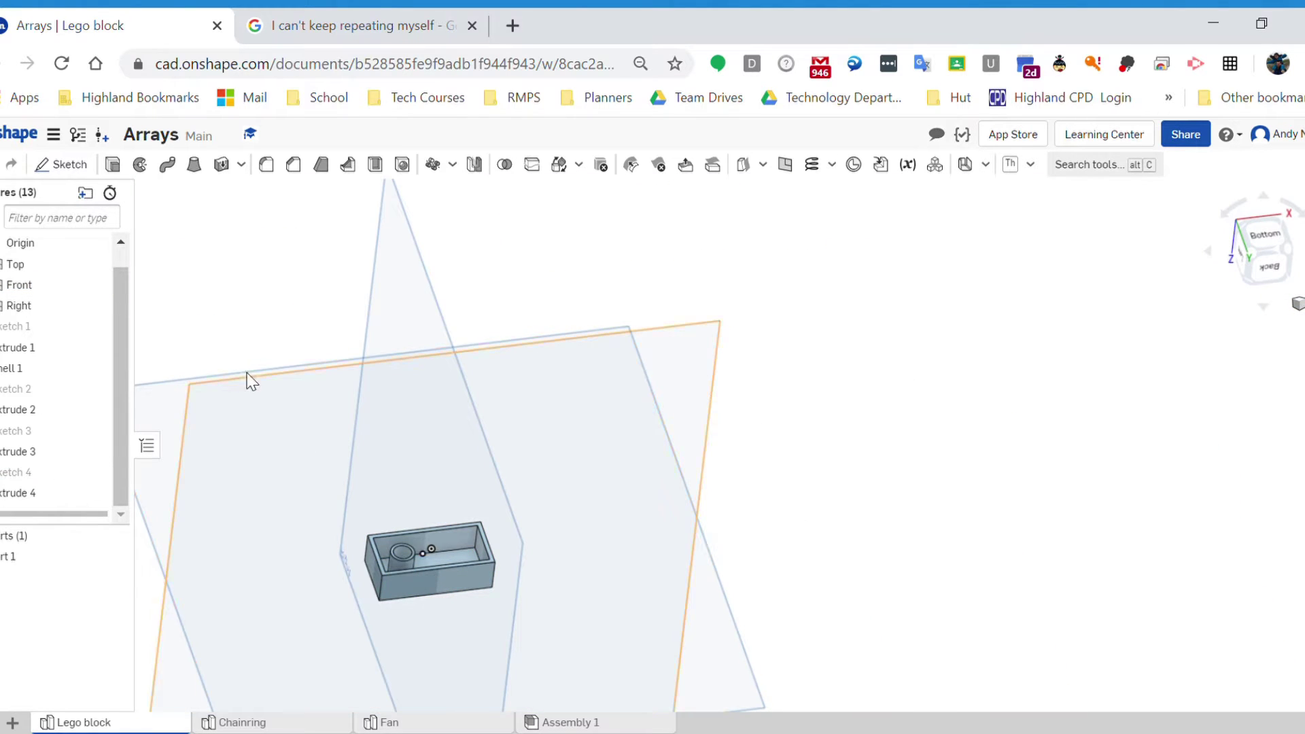
scroll(376, 559, up, 3)
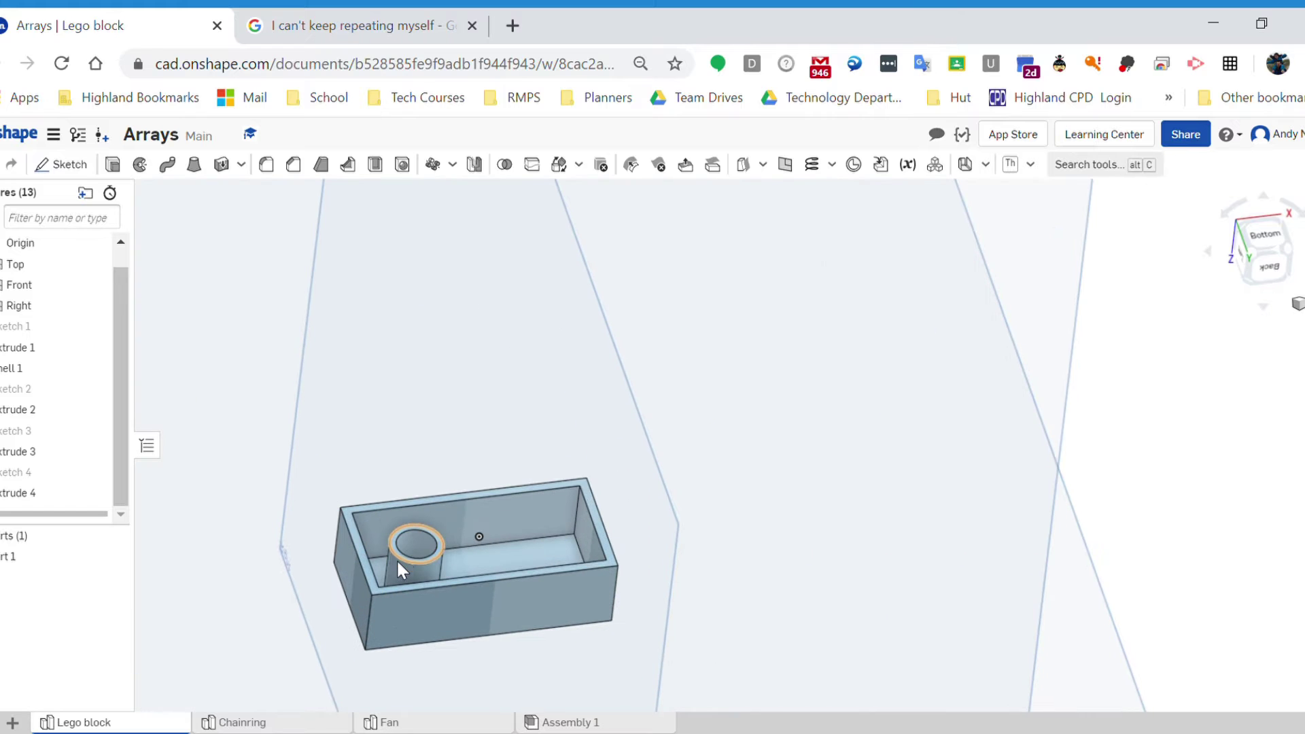
click(452, 164)
click(474, 198)
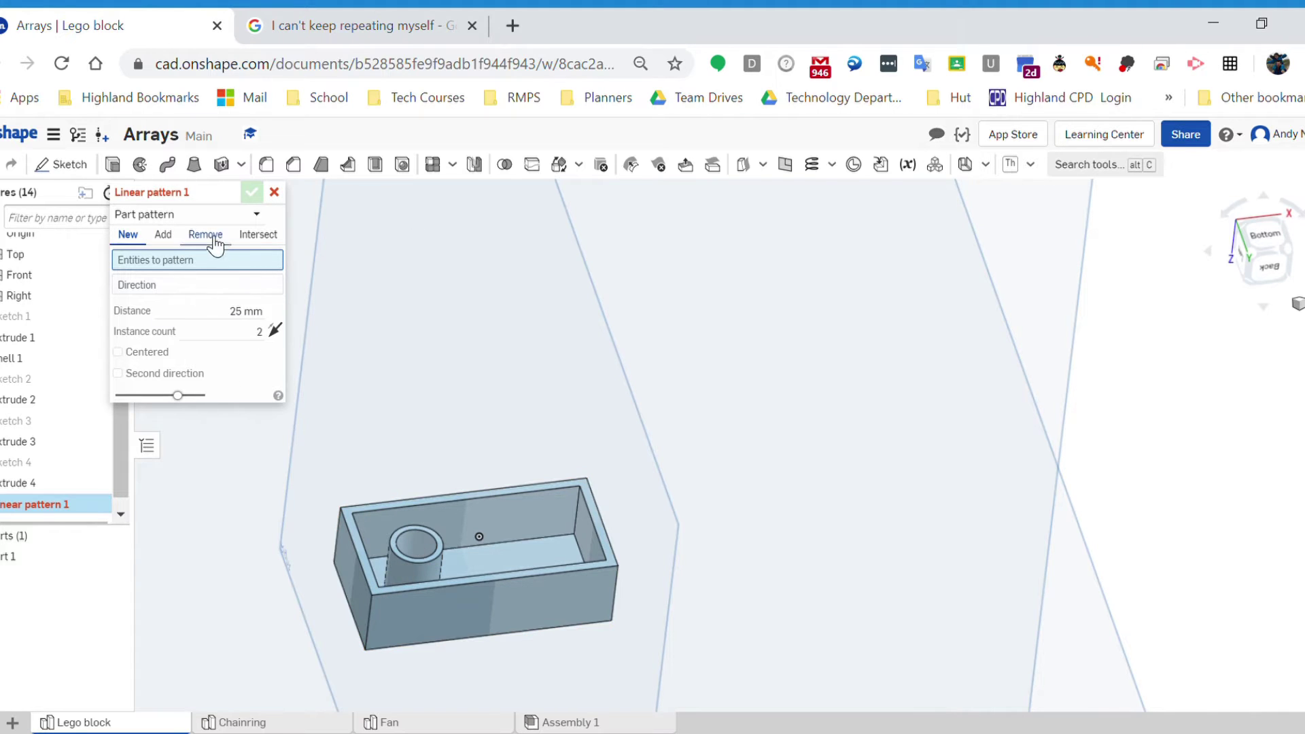
Step: Set the linear pattern to a Feature pattern of Extrude 4 along the block's top long edge
click(257, 214)
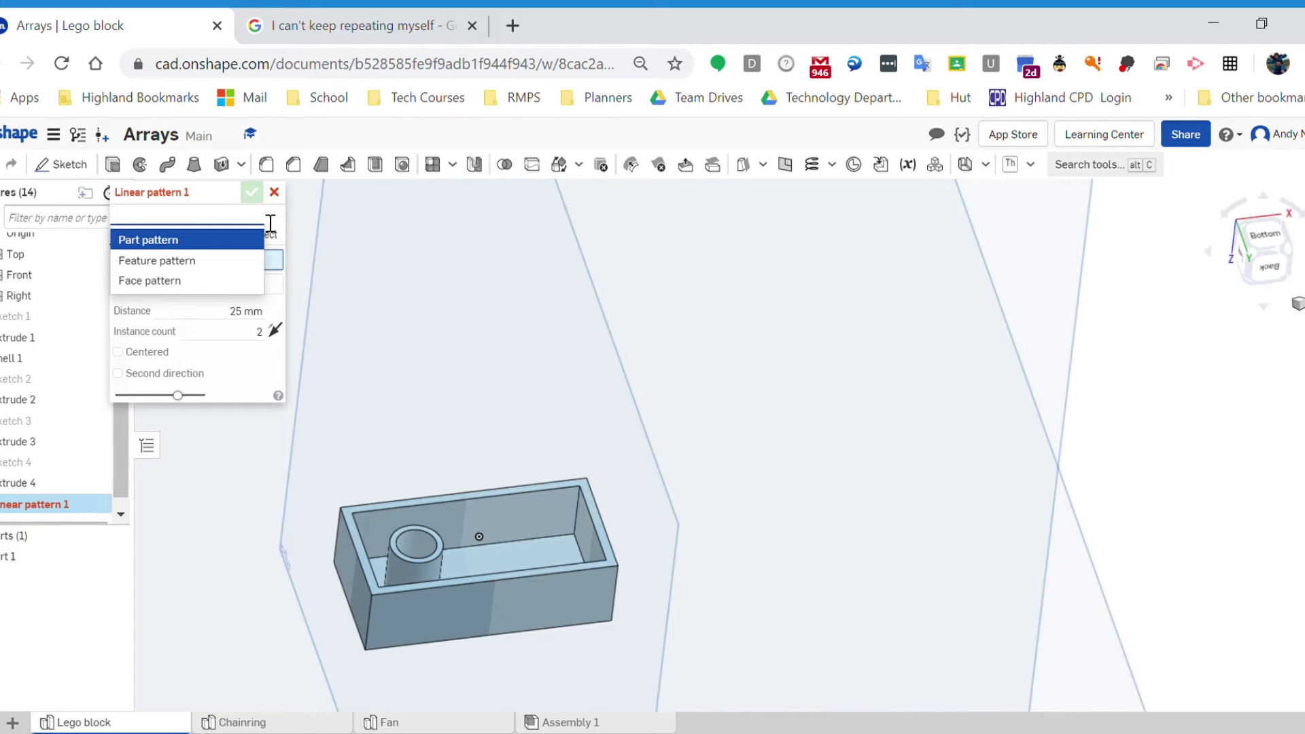
click(204, 261)
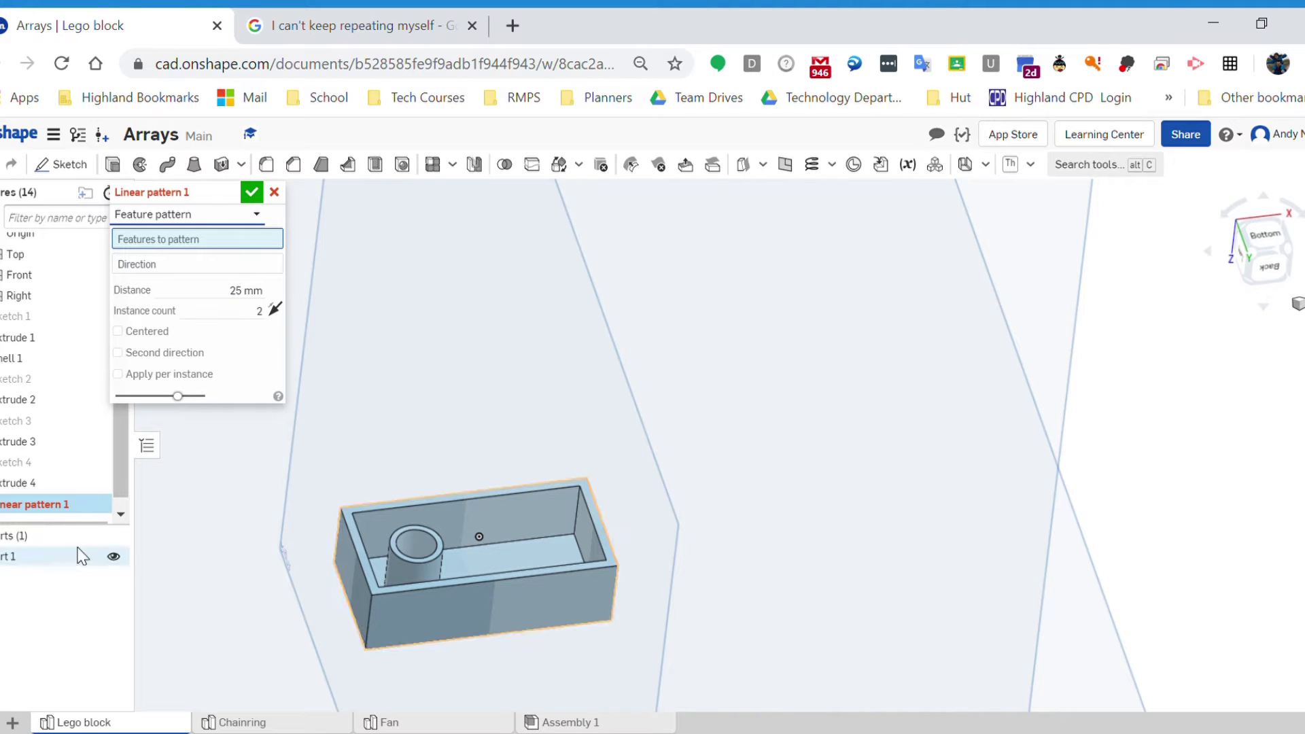
click(15, 487)
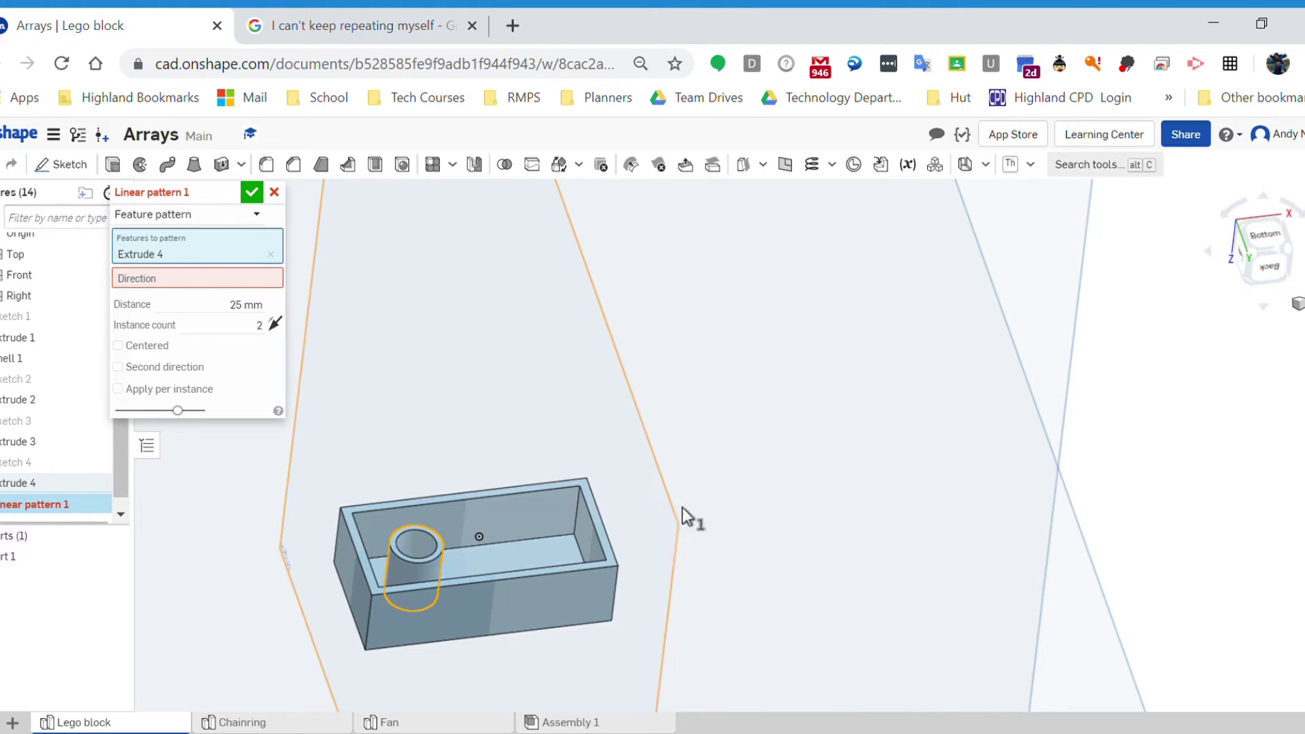
click(209, 276)
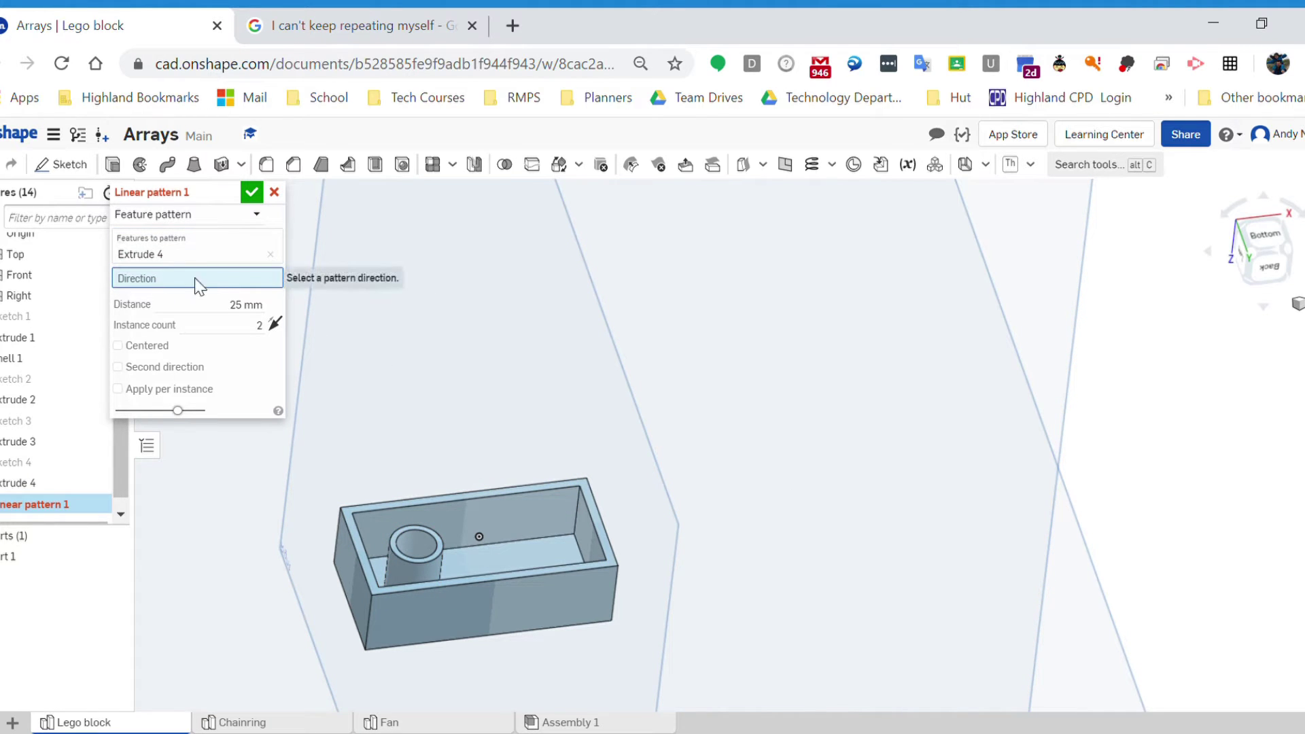
click(471, 501)
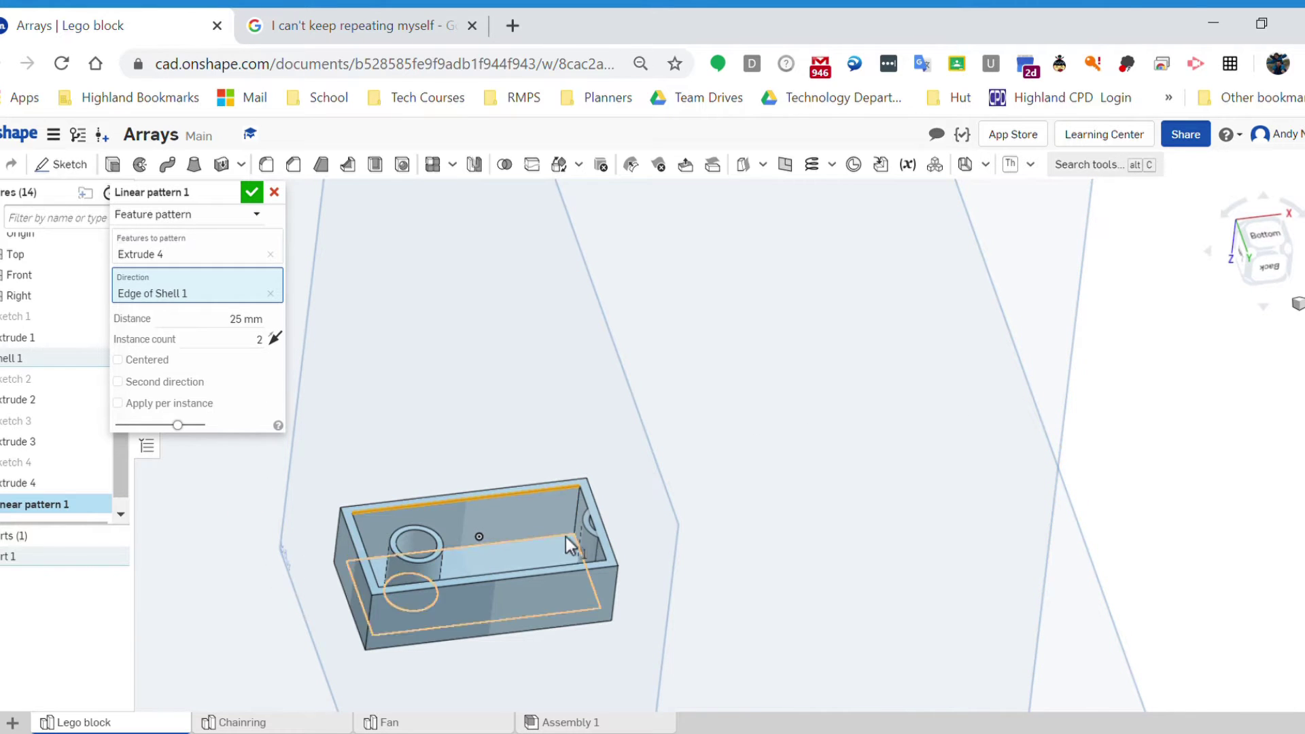
Step: Space the tube copies 8.12 mm apart with 3 instances and confirm the pattern
click(253, 330)
text(8.12)
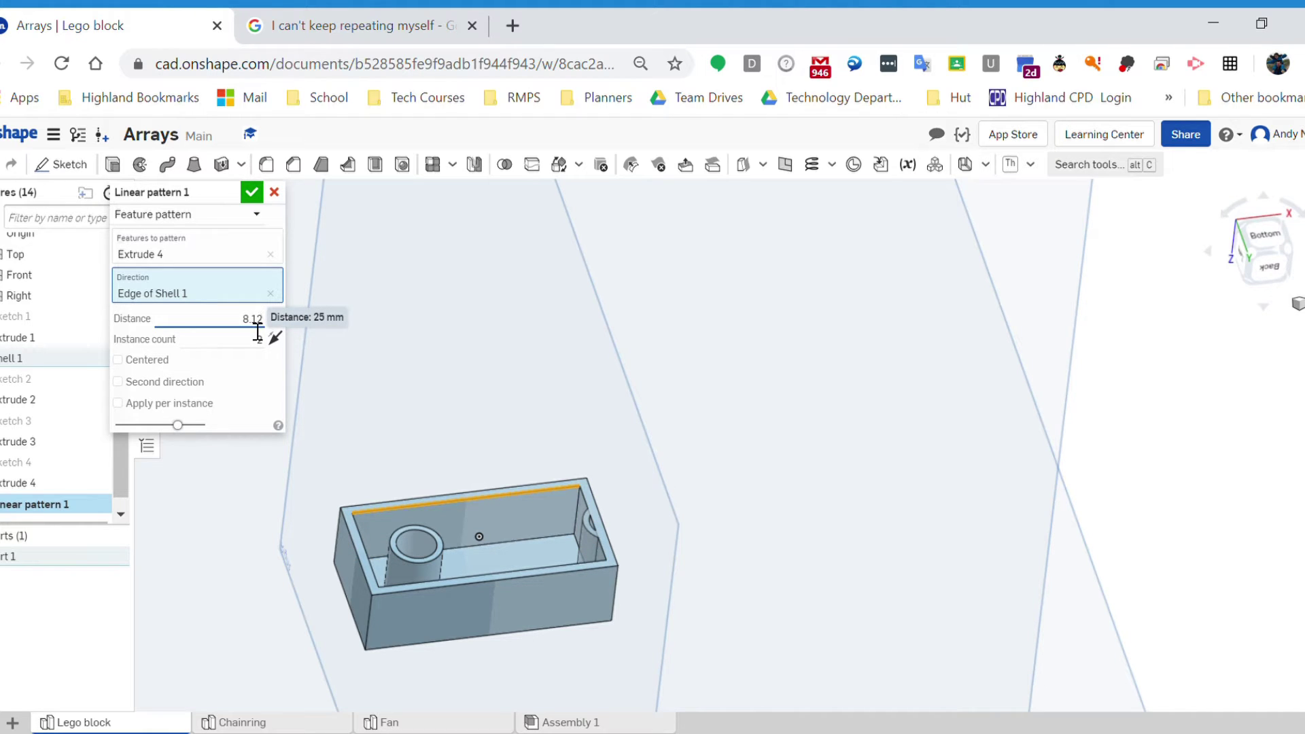
key(Tab)
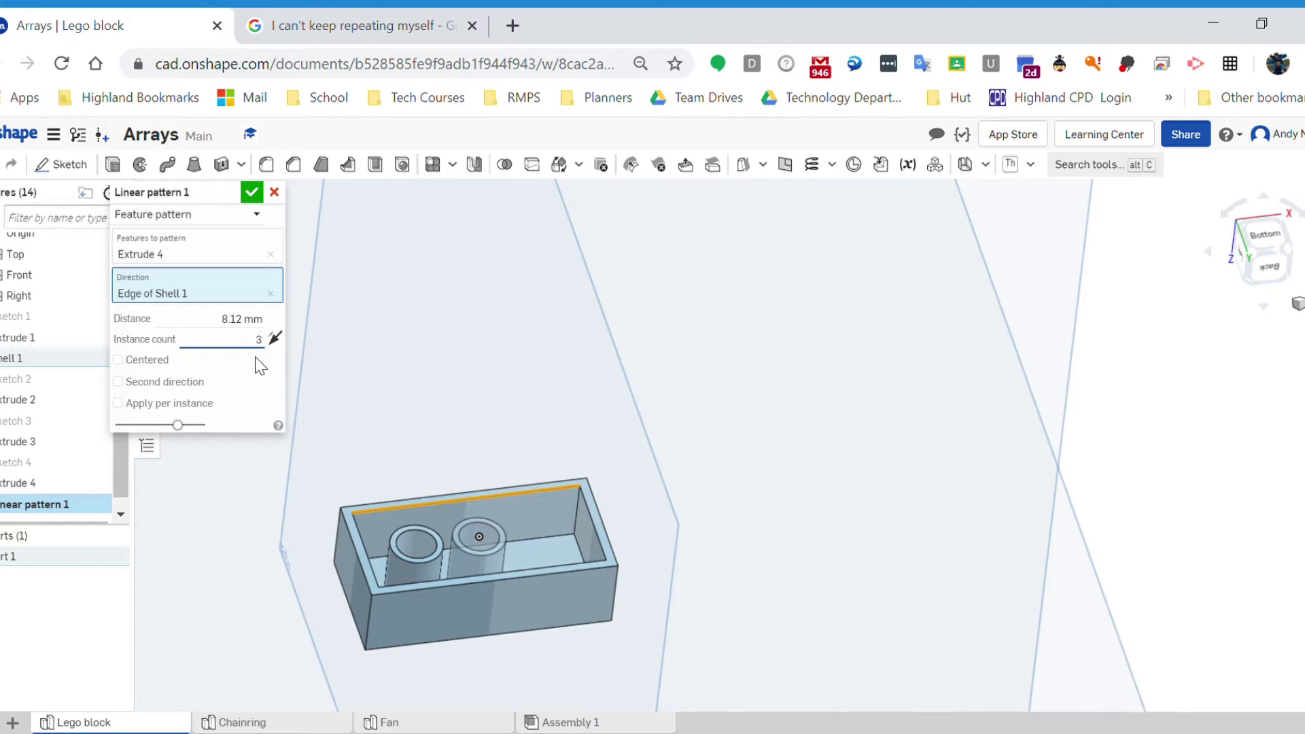
key(Tab)
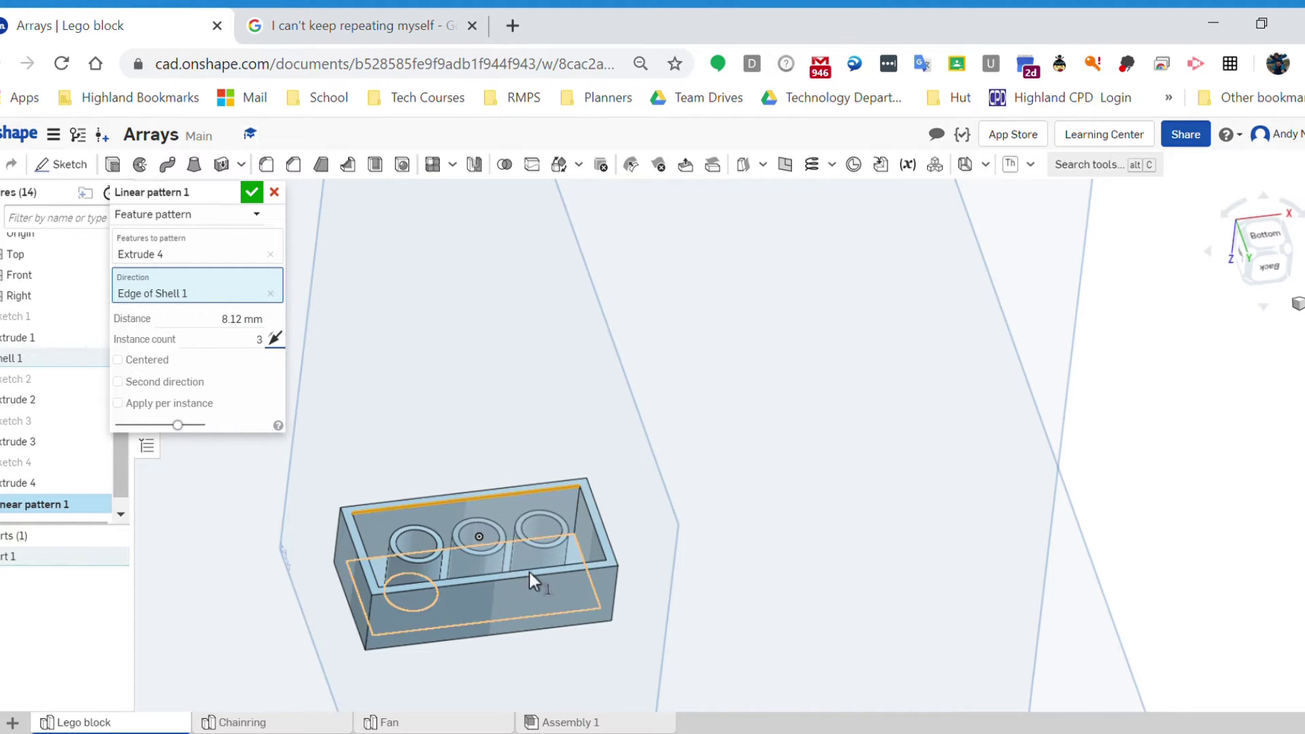
key(Up)
key(Up)
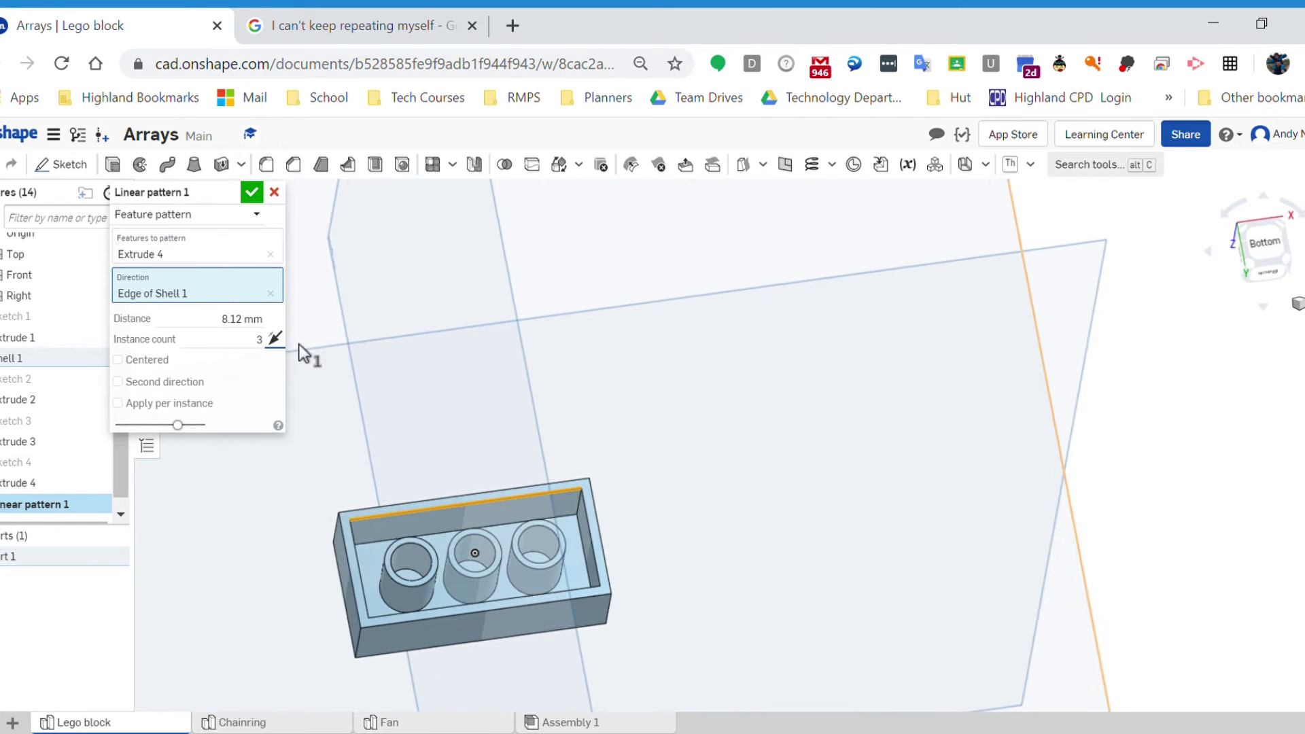
click(274, 338)
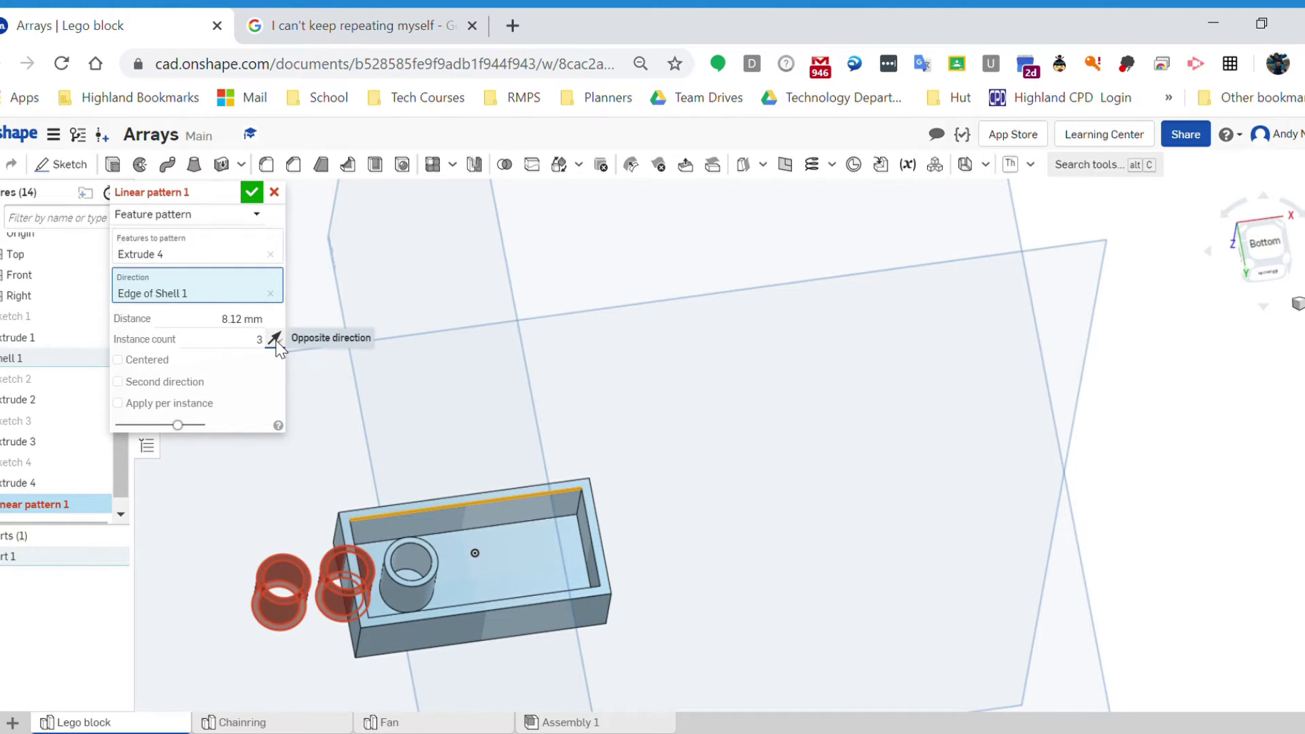
click(275, 338)
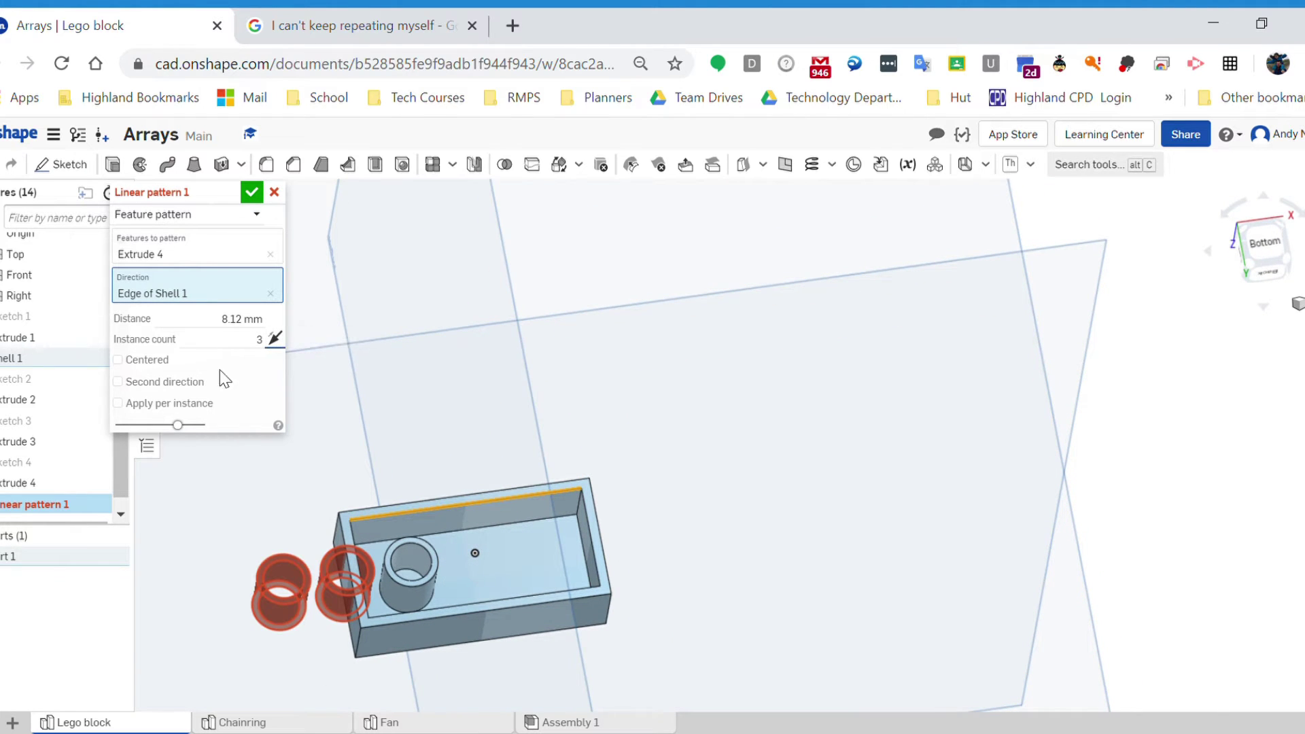
click(121, 361)
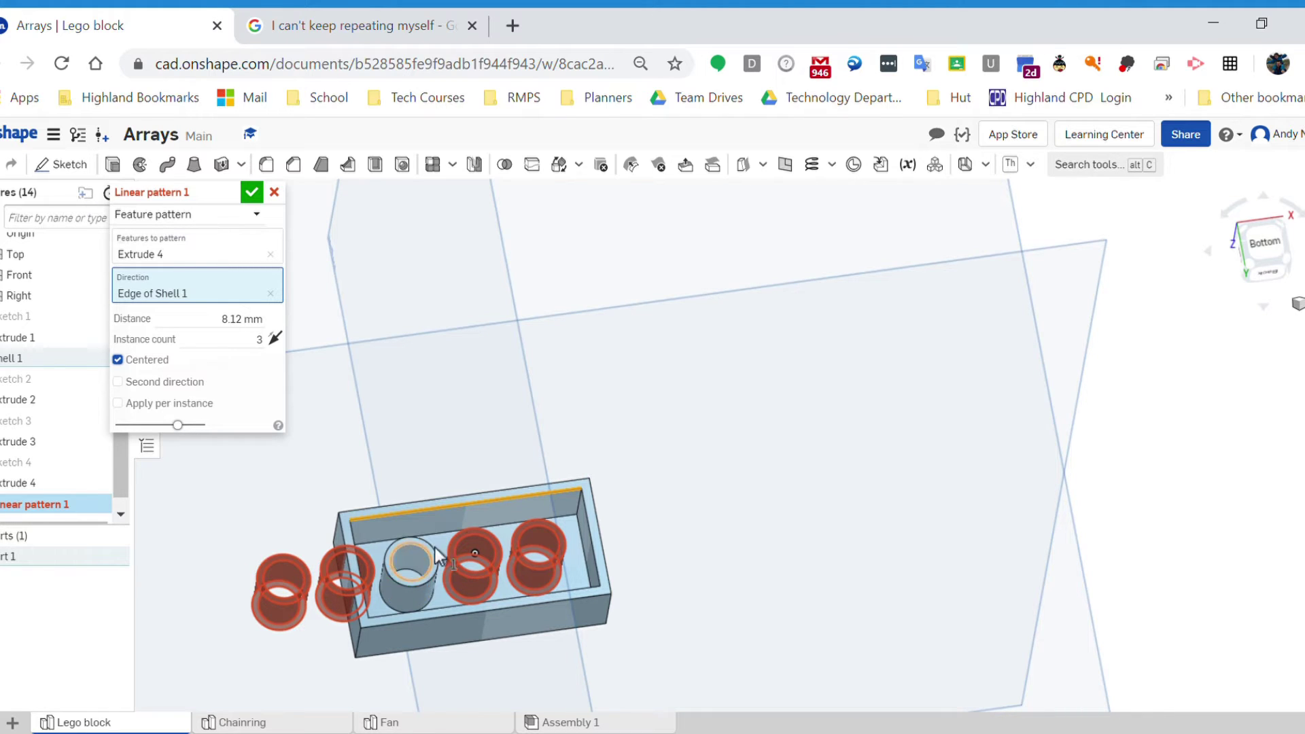
click(122, 361)
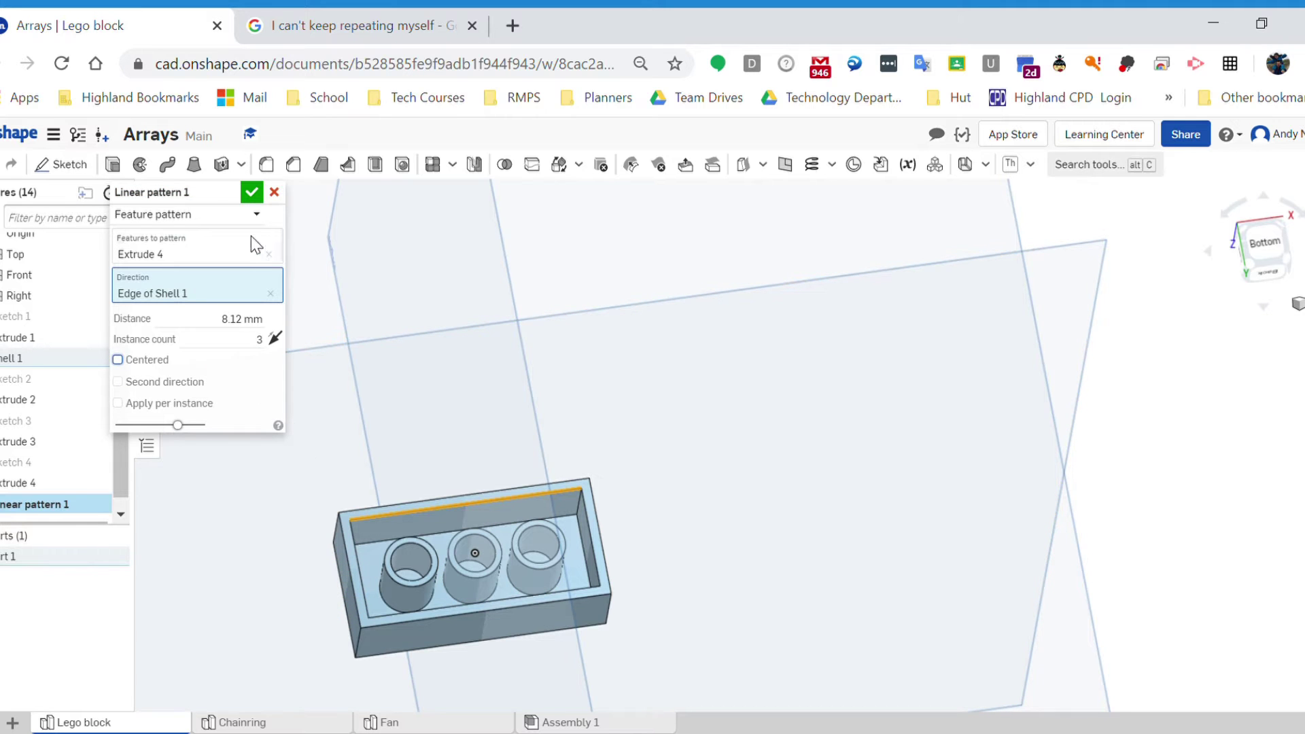
click(251, 192)
right_drag(481, 664, 563, 479)
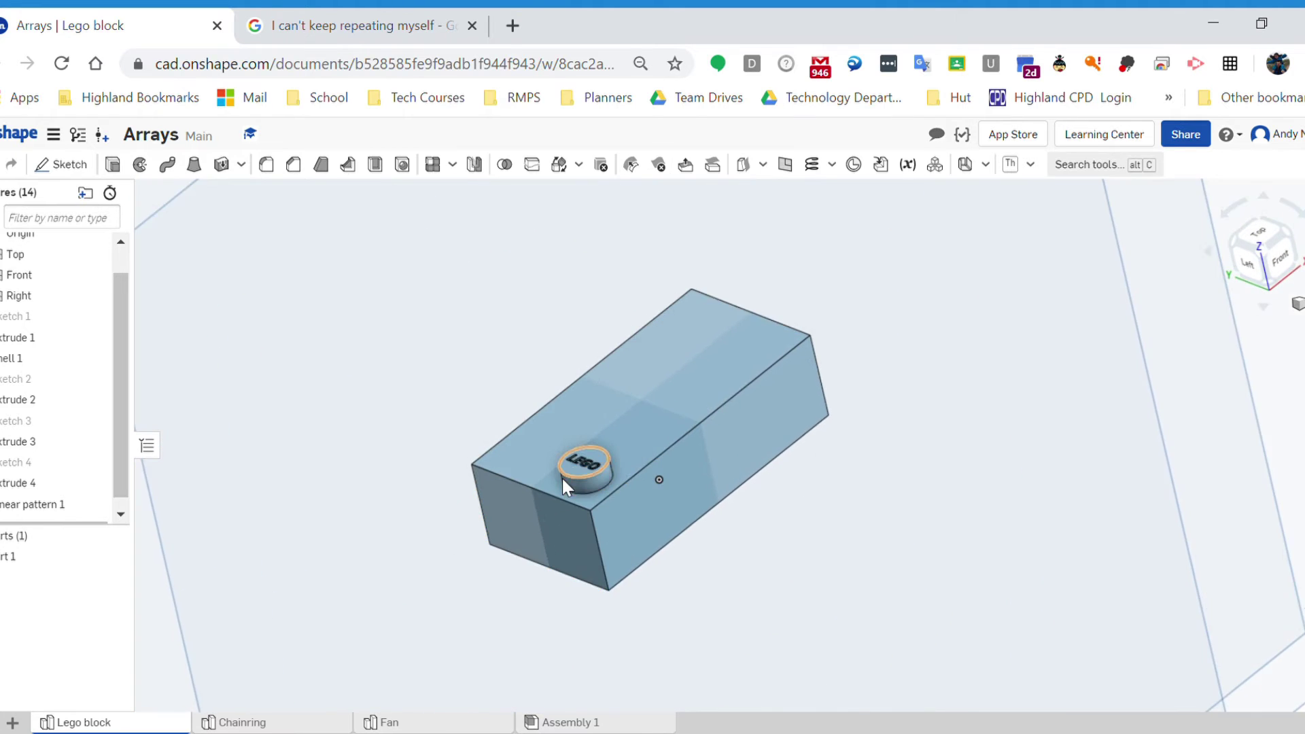
Step: Zoom in on the block's top face to see the single LEGO-lettered stud
scroll(561, 472, up, 4)
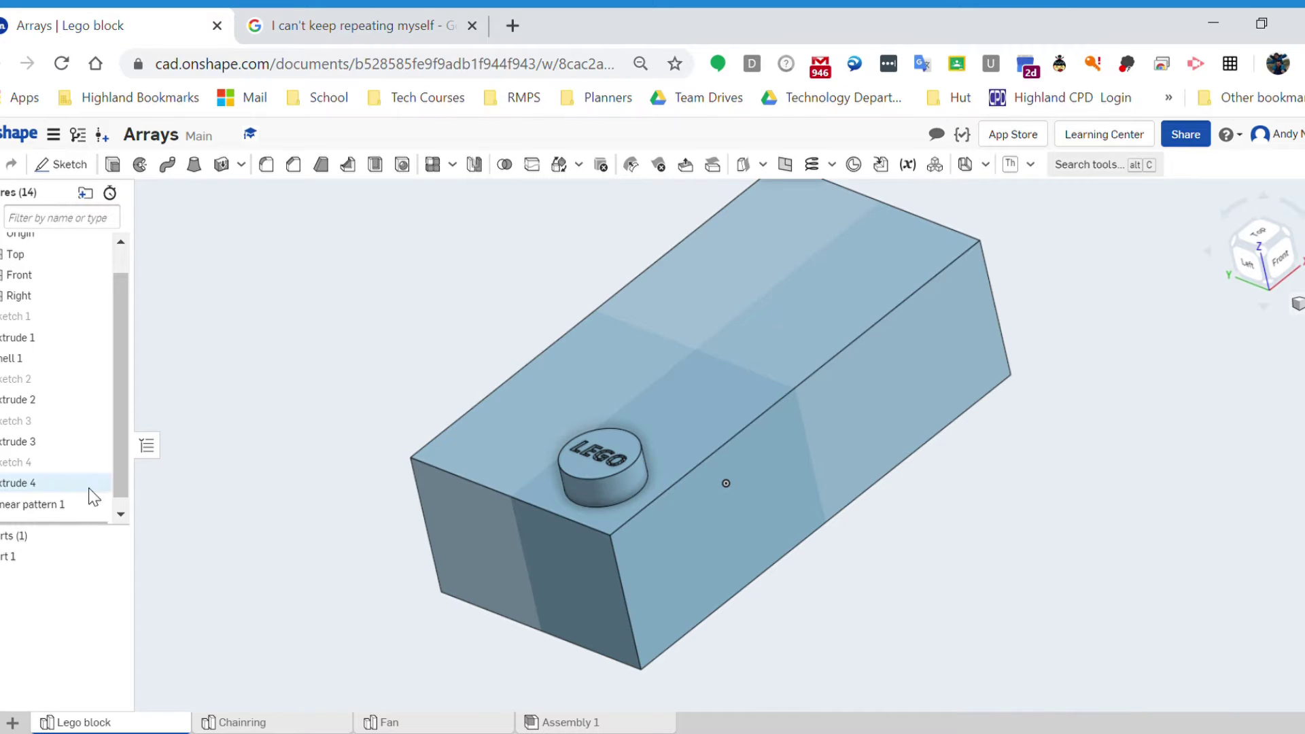
Step: Start a linear feature pattern of the stud features Extrude 2 and Extrude 3
click(433, 164)
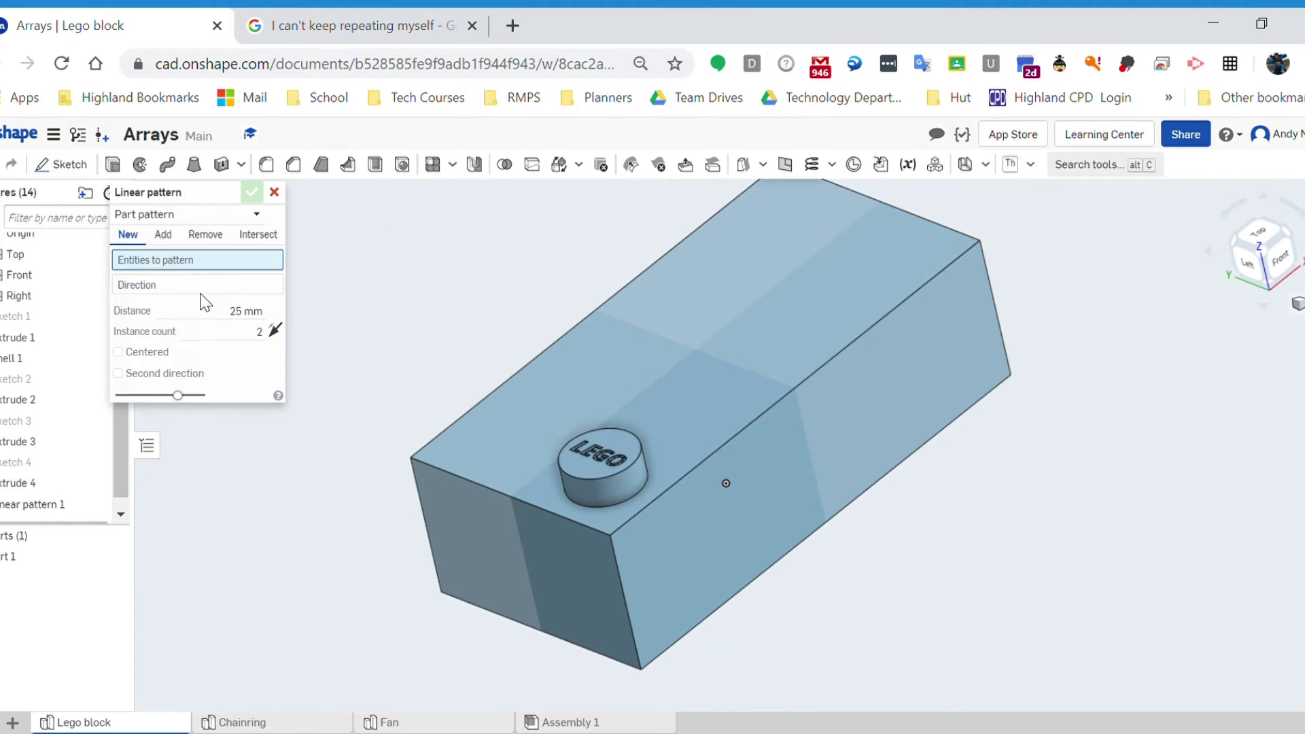
click(256, 214)
click(163, 265)
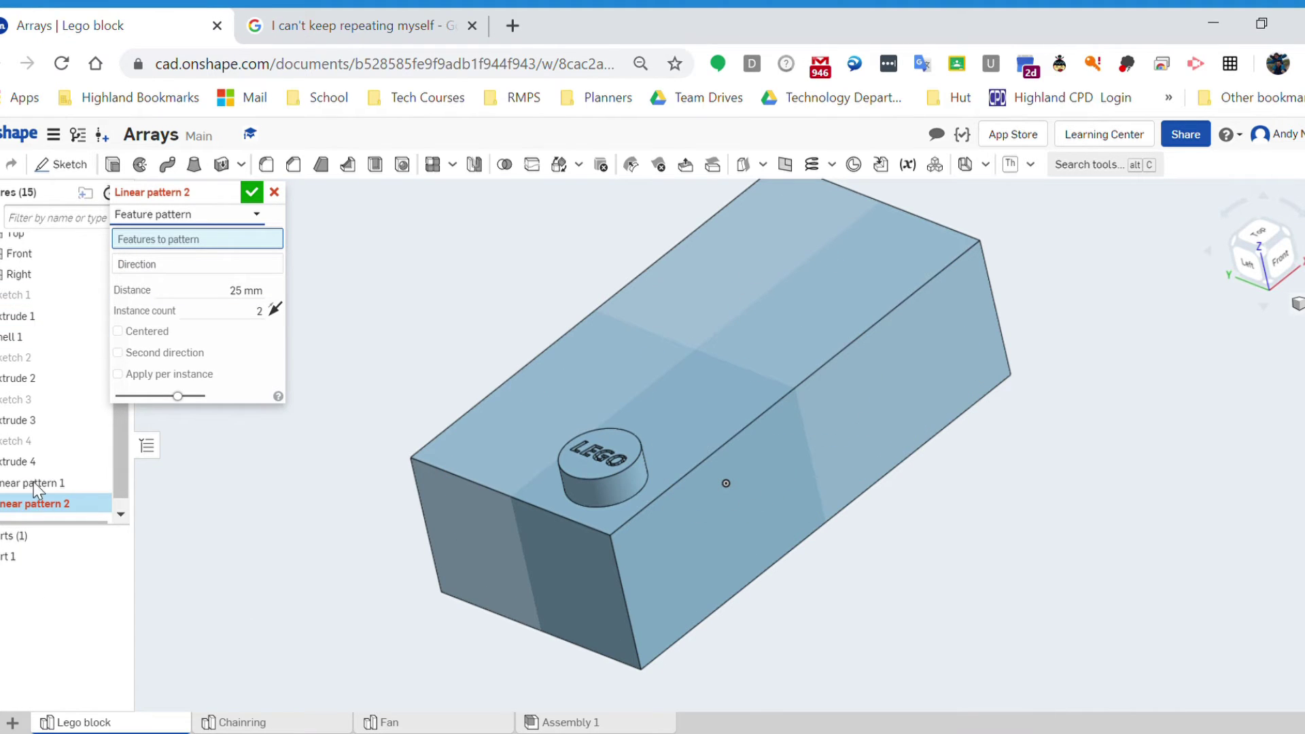
click(32, 382)
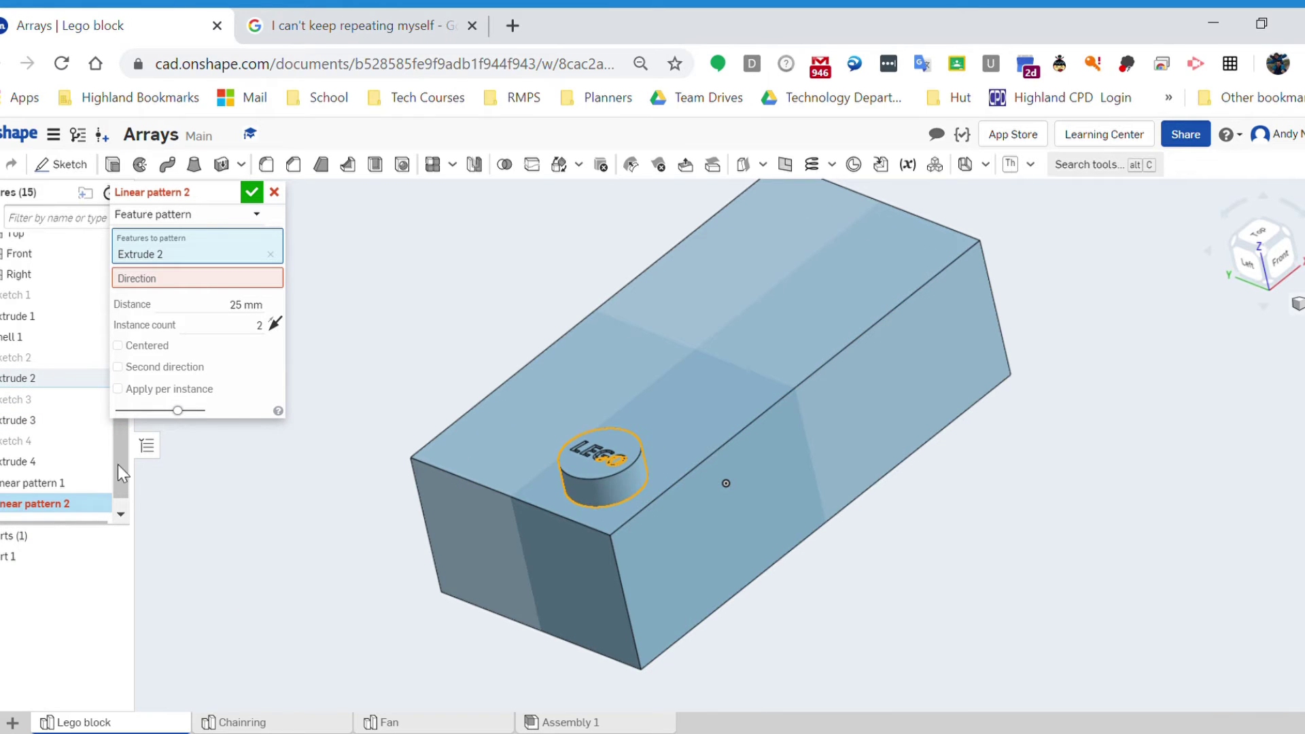
click(47, 418)
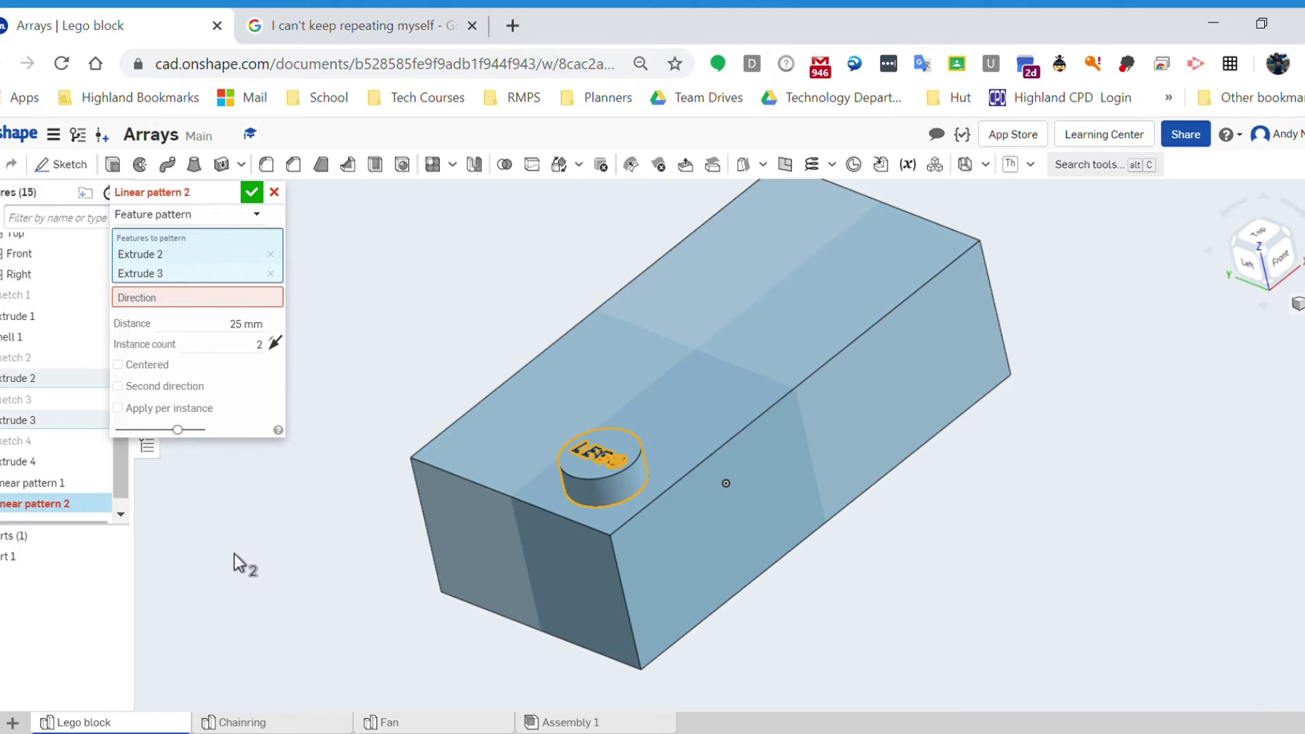
Step: Repeat the studs four times along the long top edge at 8.12 mm spacing
mouse_move(385, 533)
right_down()
mouse_move(370, 566)
mouse_move(423, 533)
mouse_move(374, 522)
right_up()
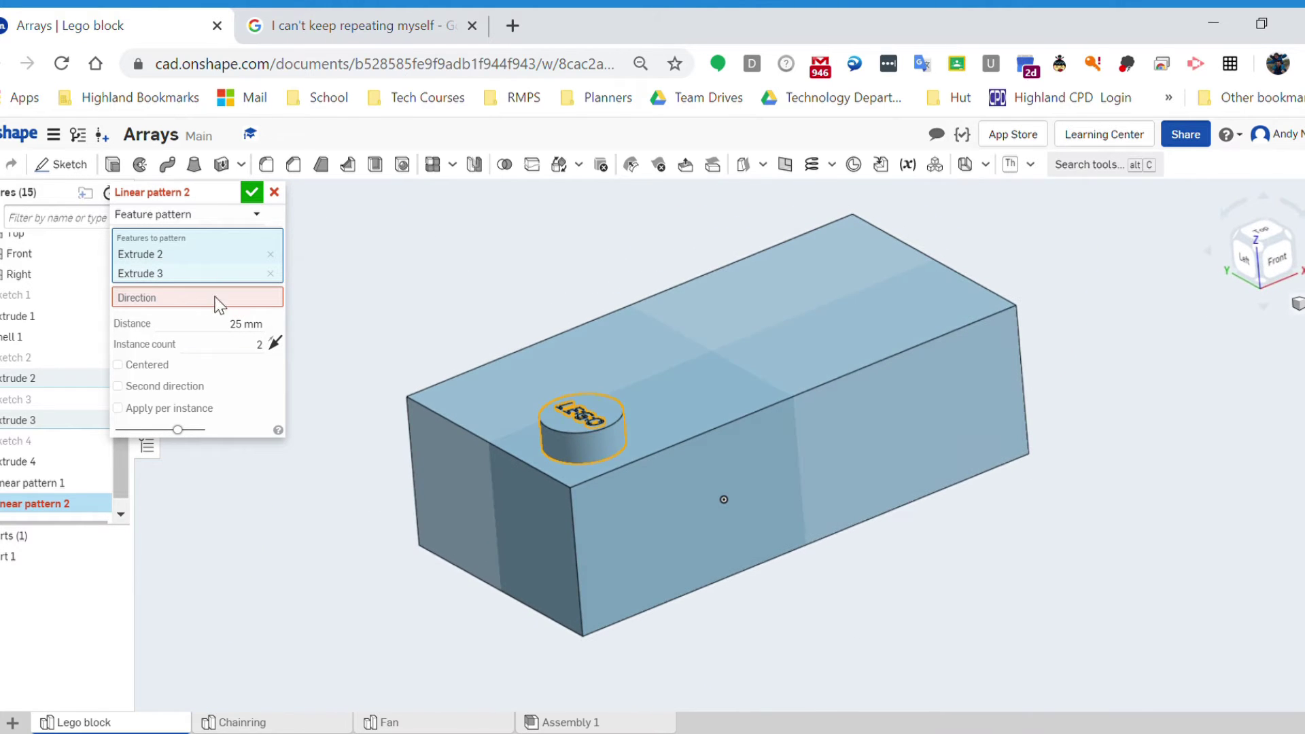
click(189, 299)
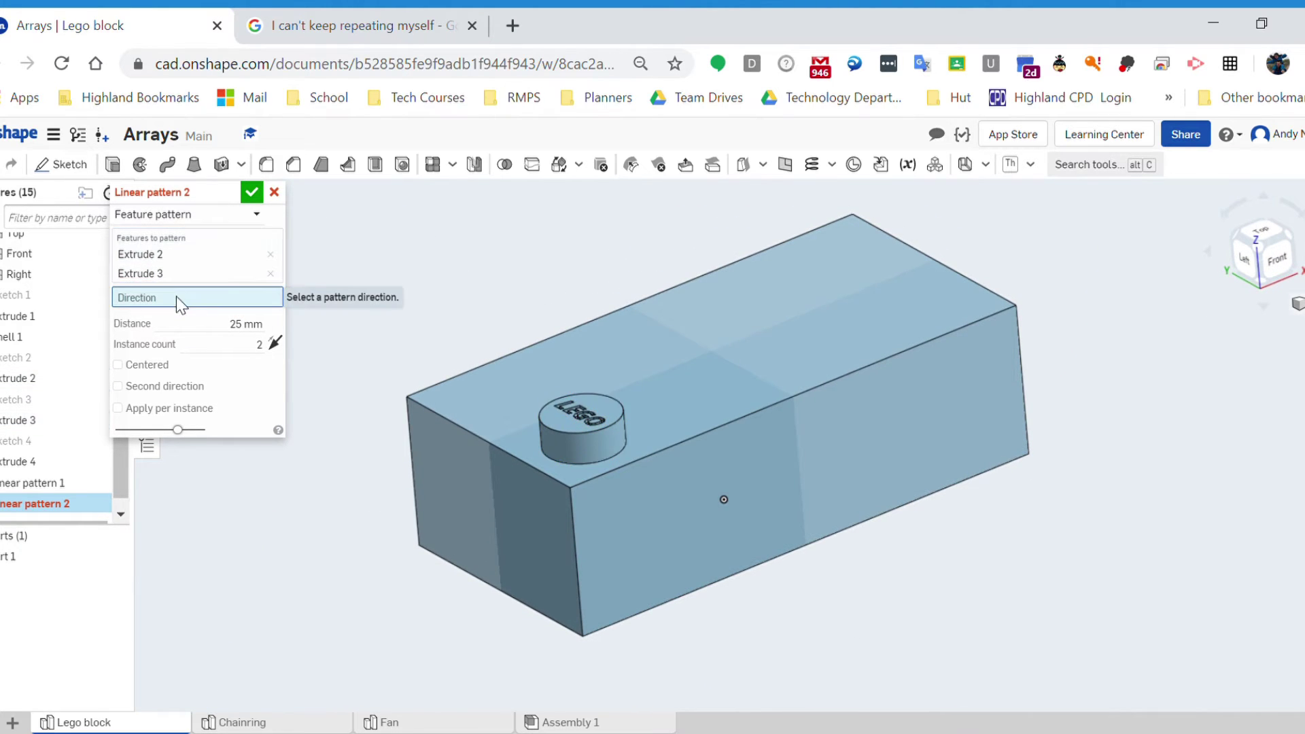
click(852, 373)
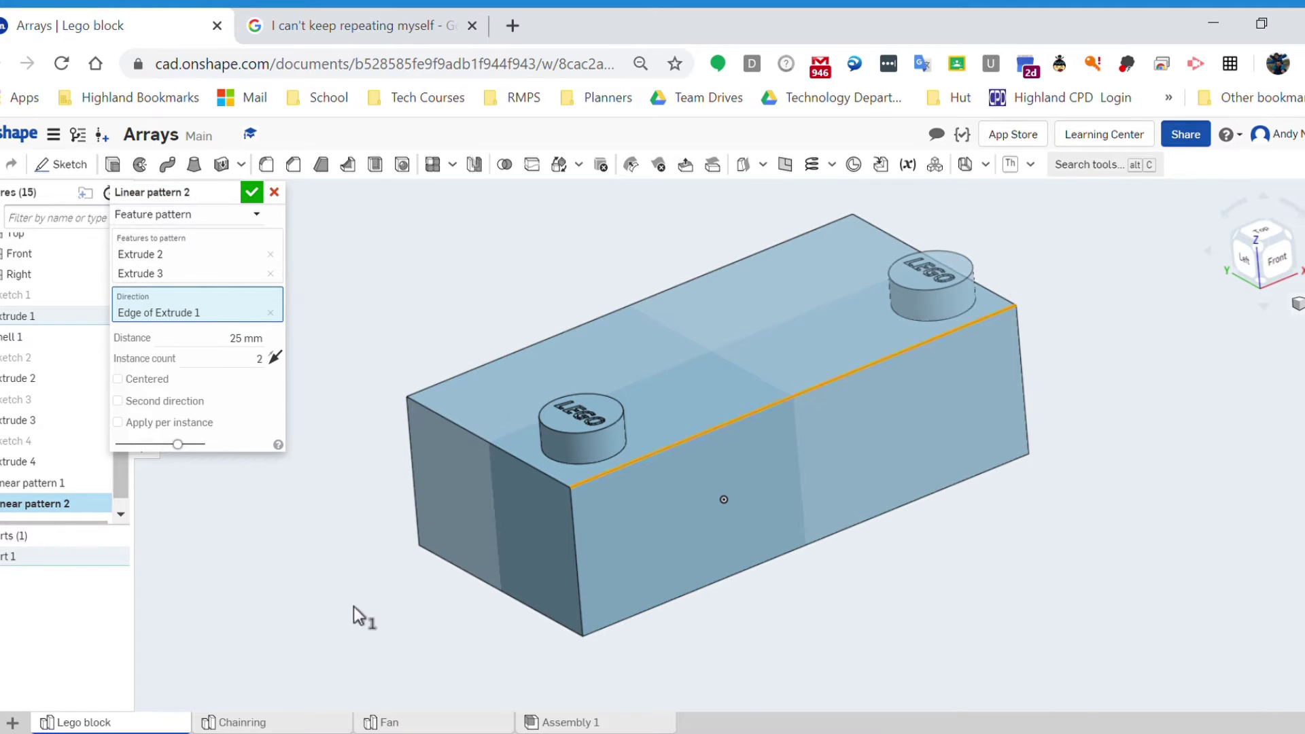
click(246, 347)
text(8.12)
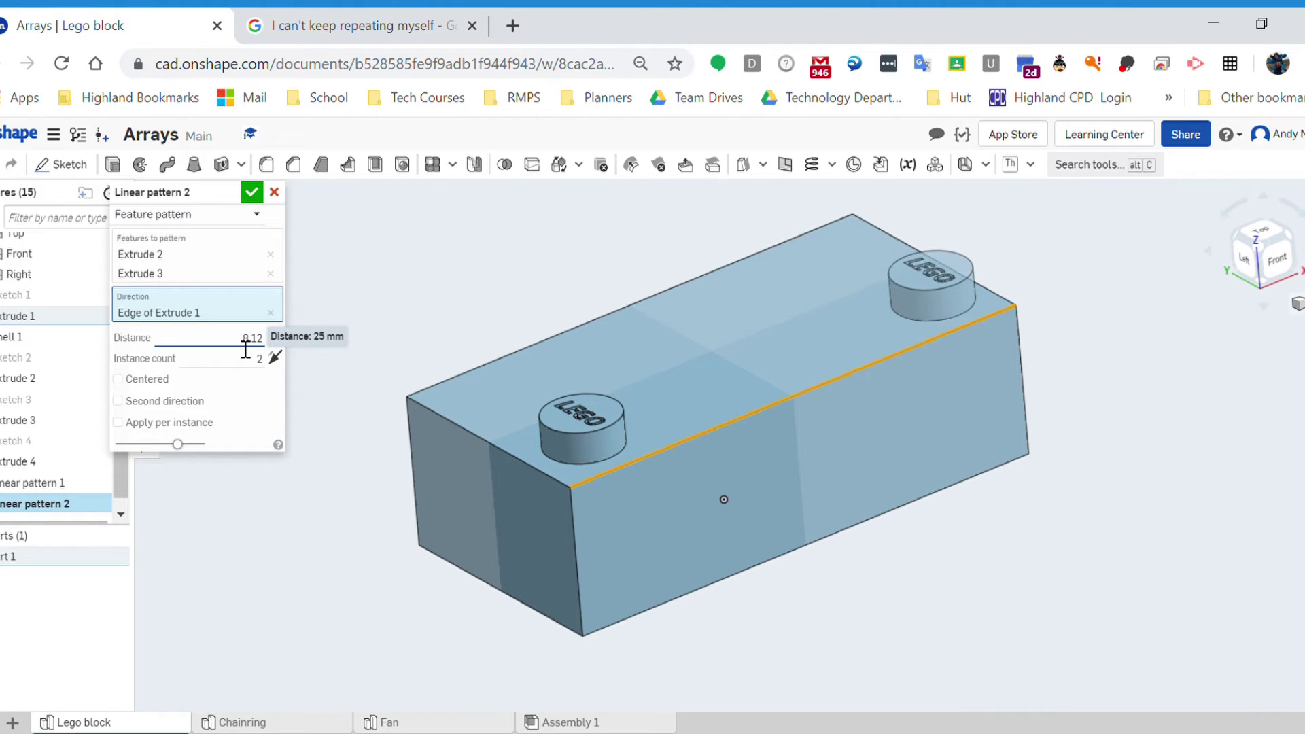
key(Tab)
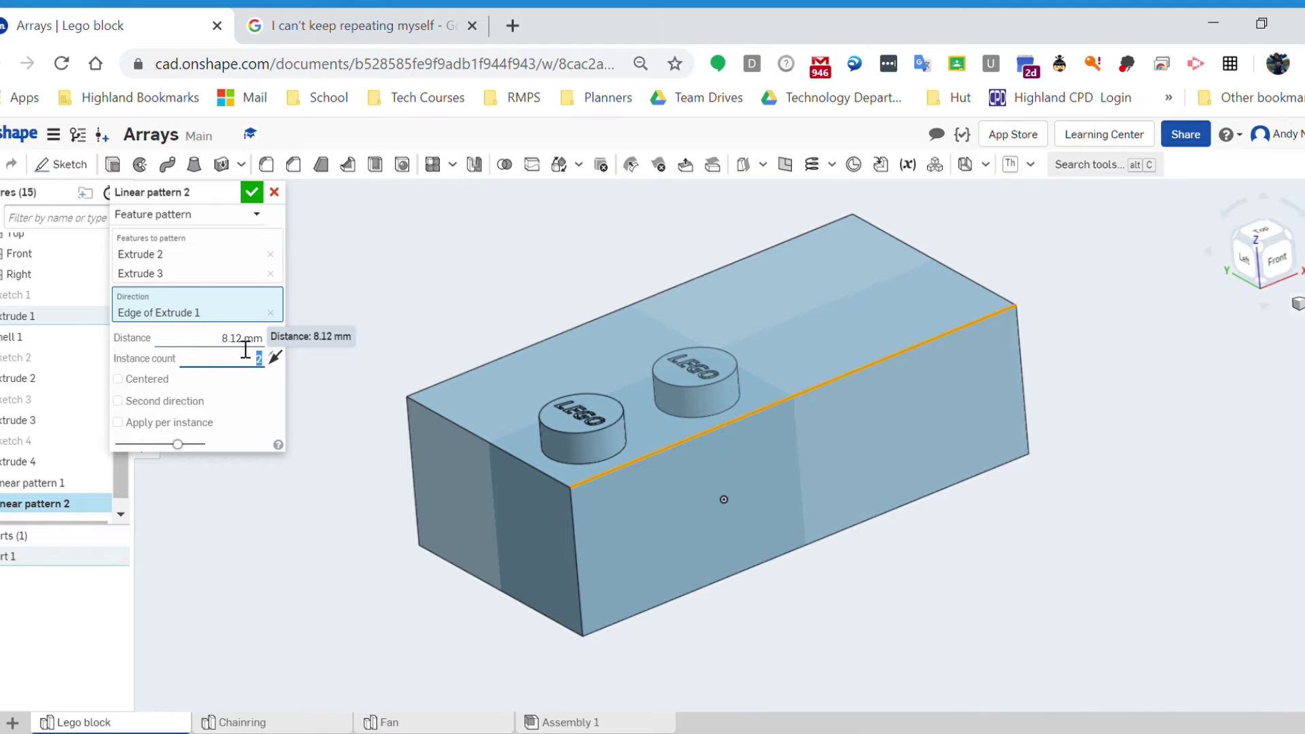
right_drag(762, 431, 731, 449)
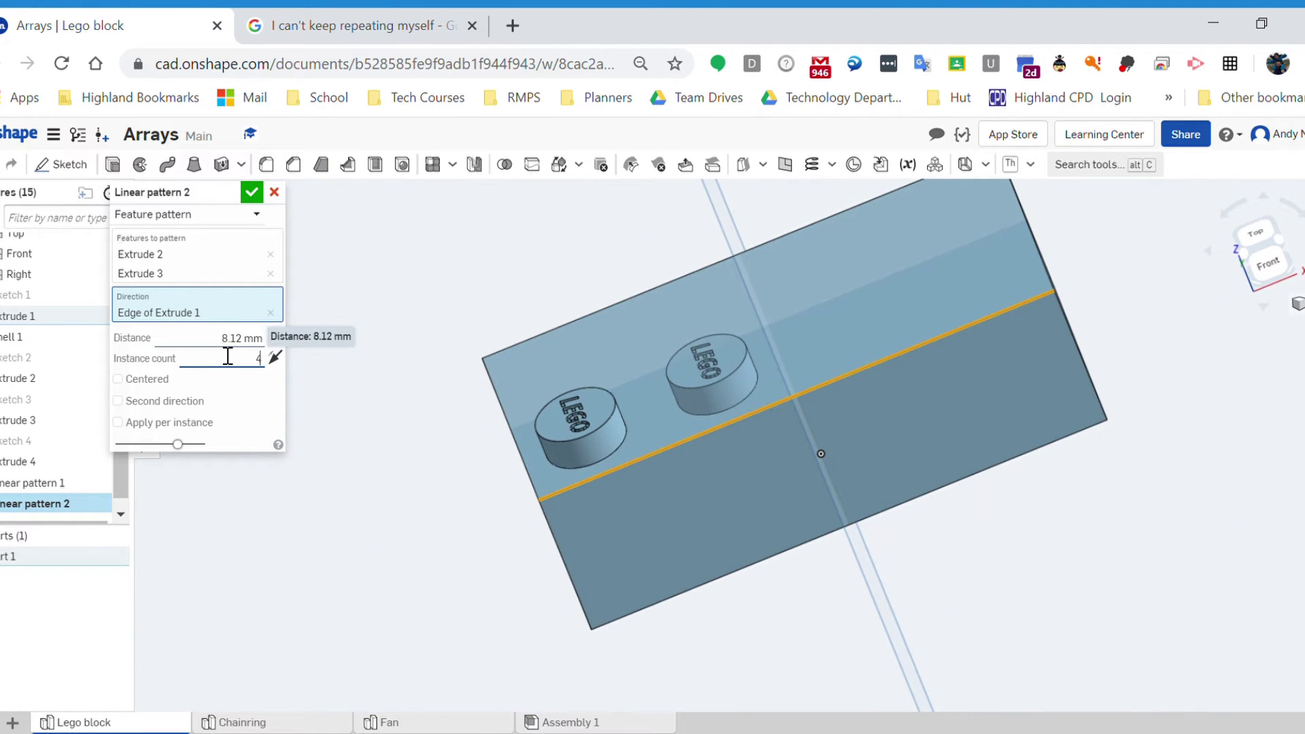
click(270, 361)
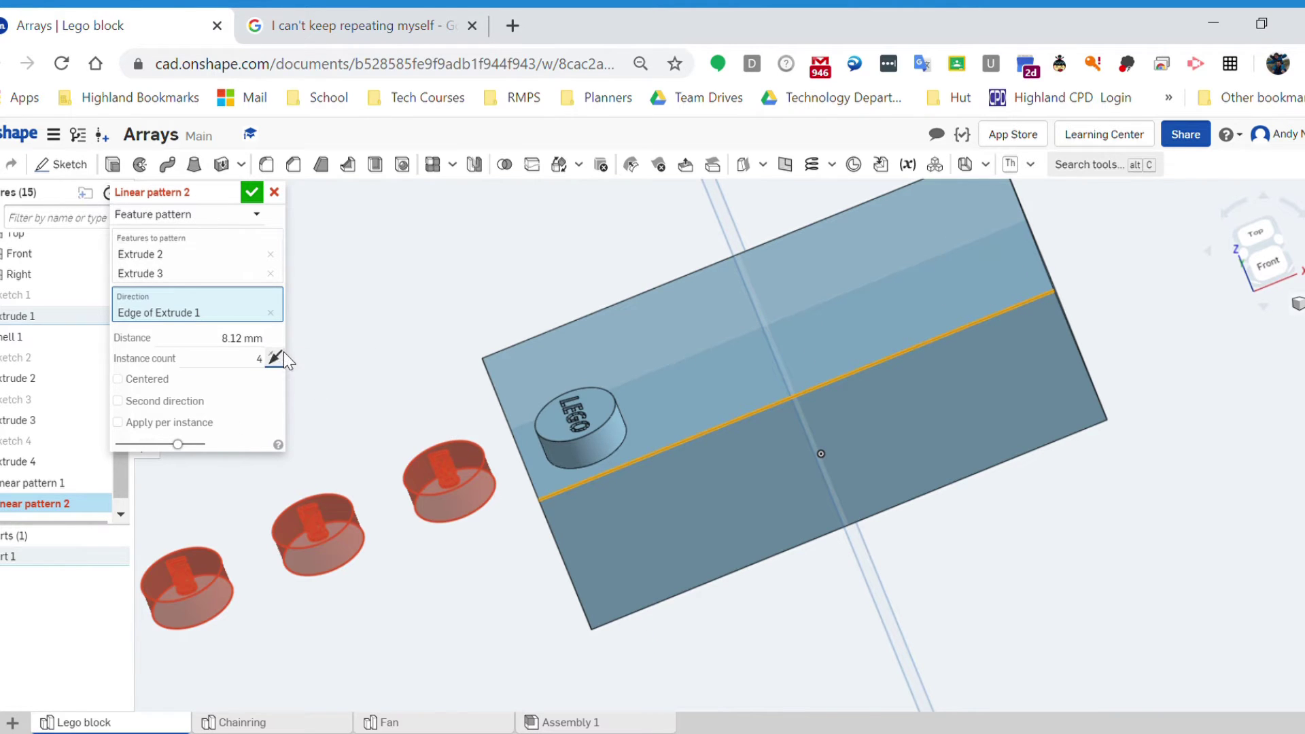
click(274, 358)
key(shift+7)
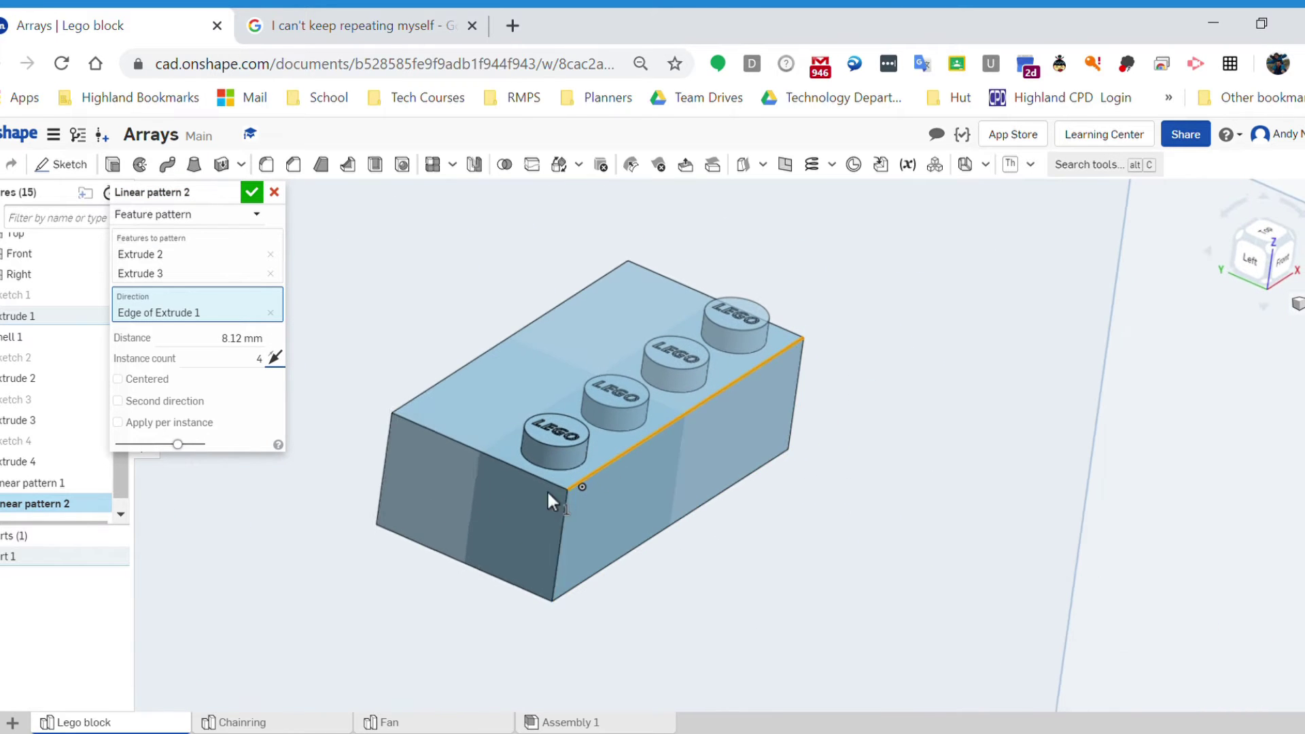
Step: Add a second direction along the short top edge at 8.12 mm, flipped onto the brick
click(120, 403)
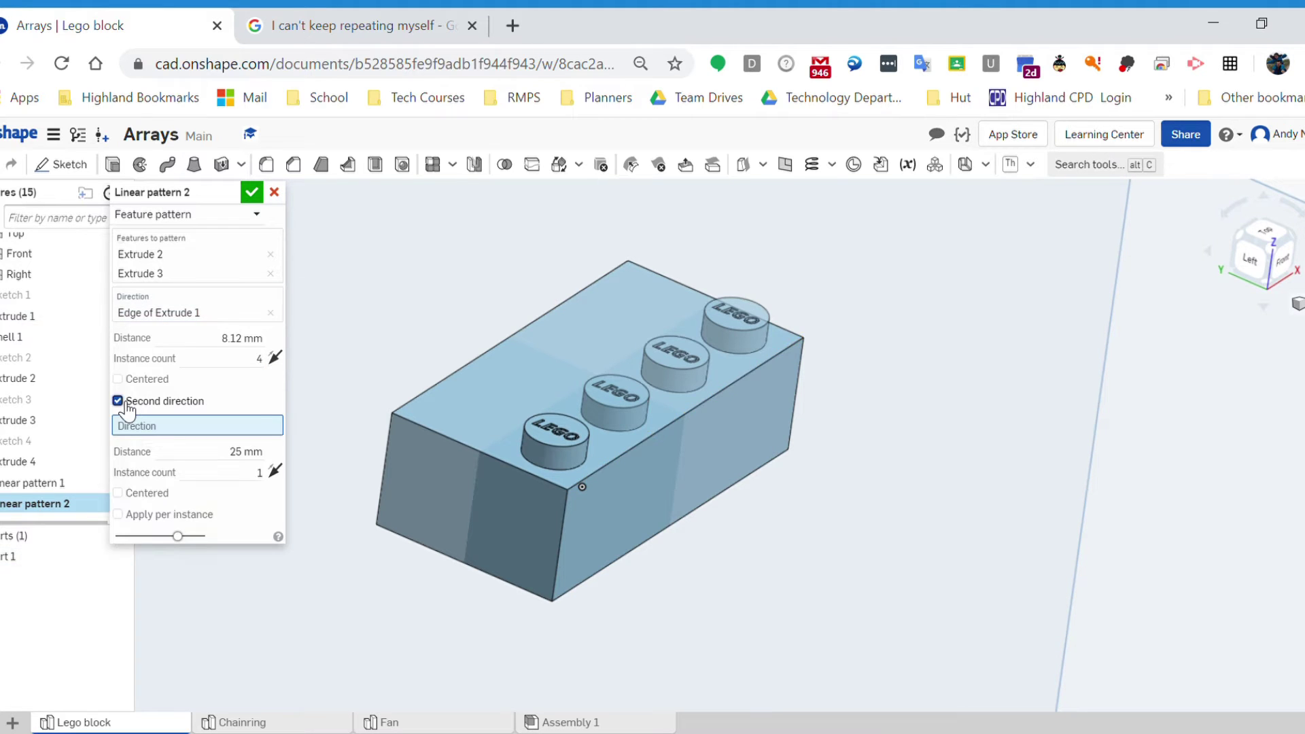
click(439, 435)
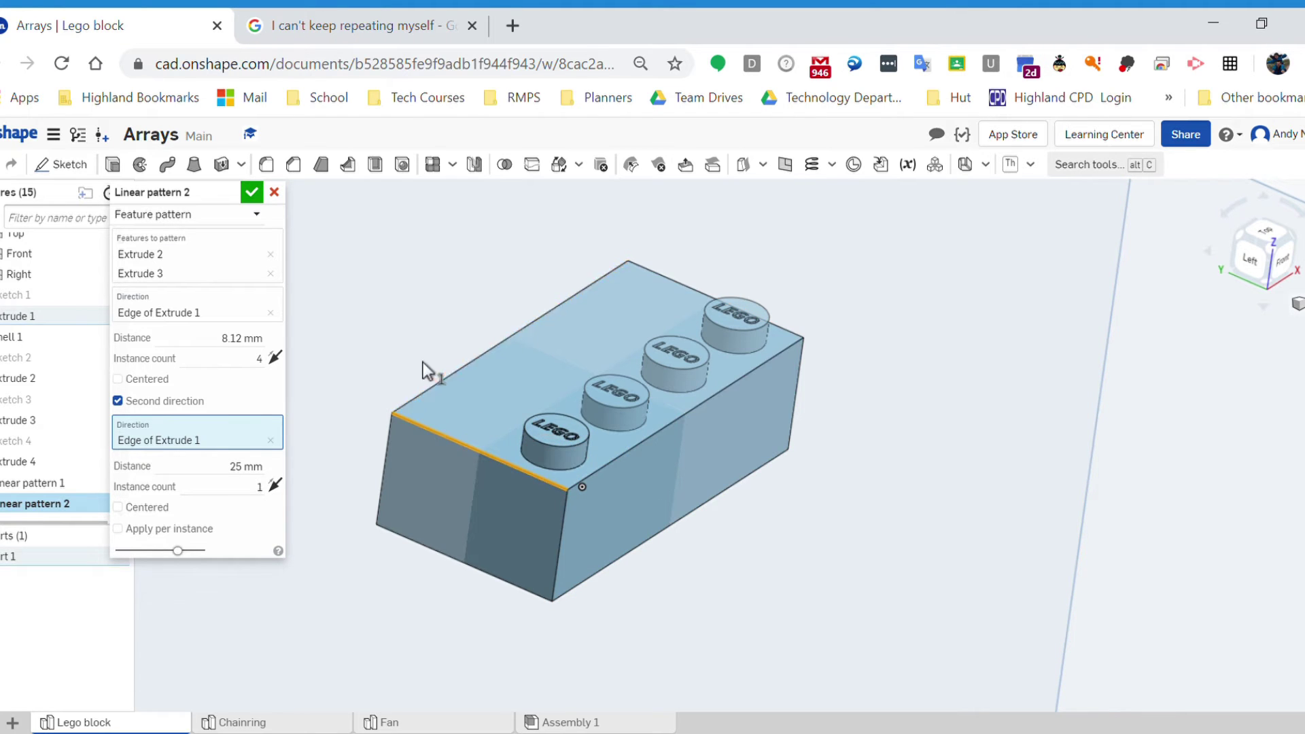
click(249, 475)
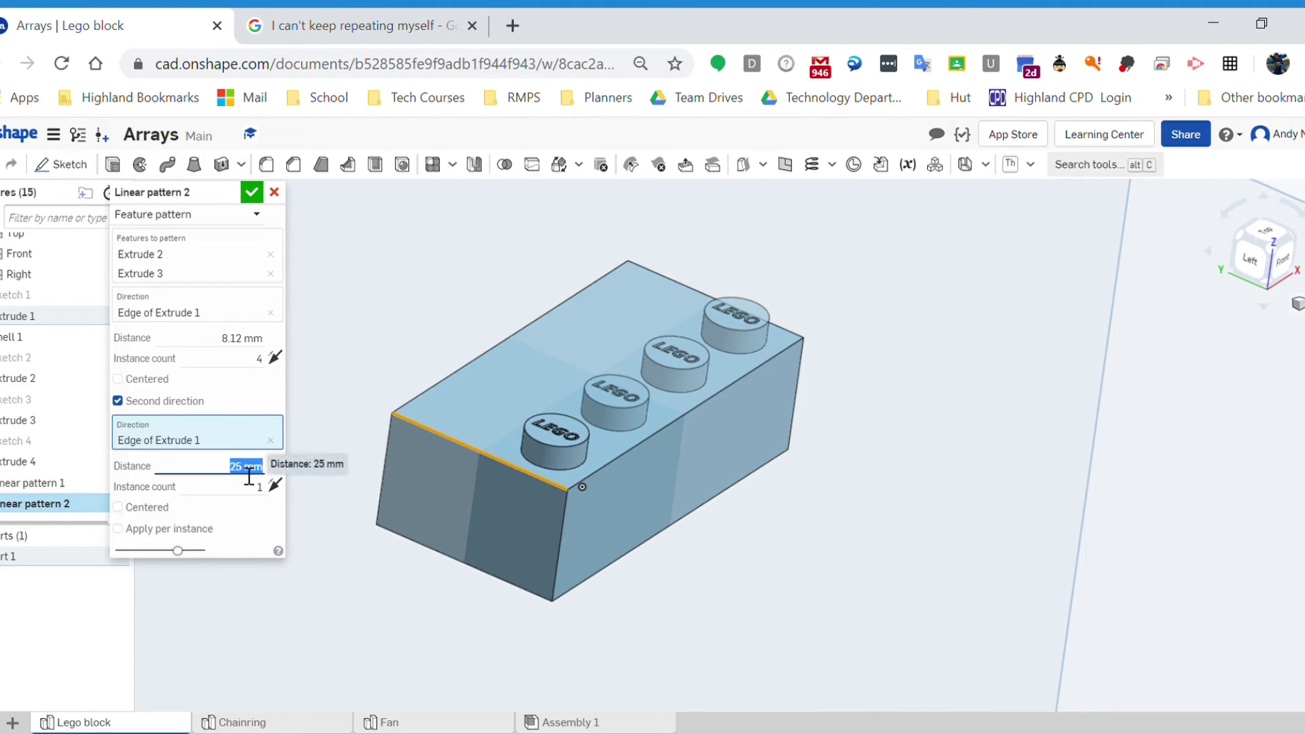
text(8.12)
key(Tab)
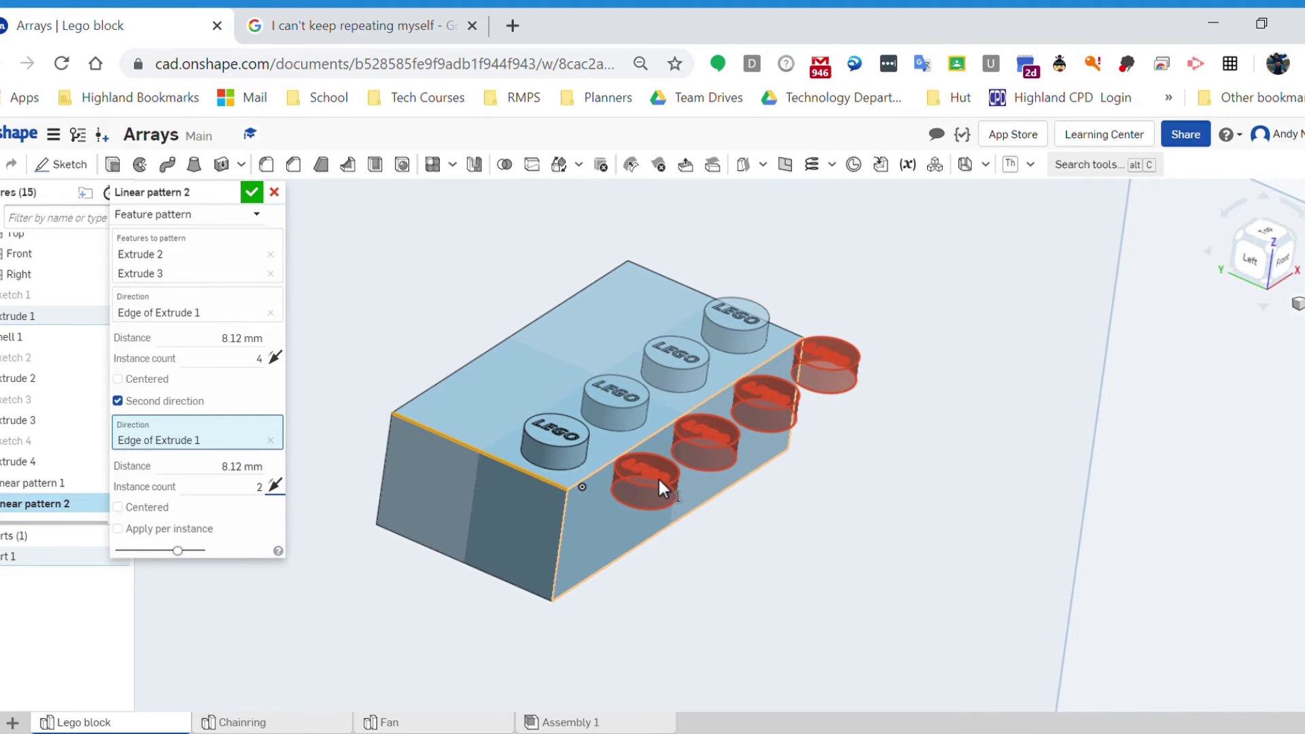
click(276, 487)
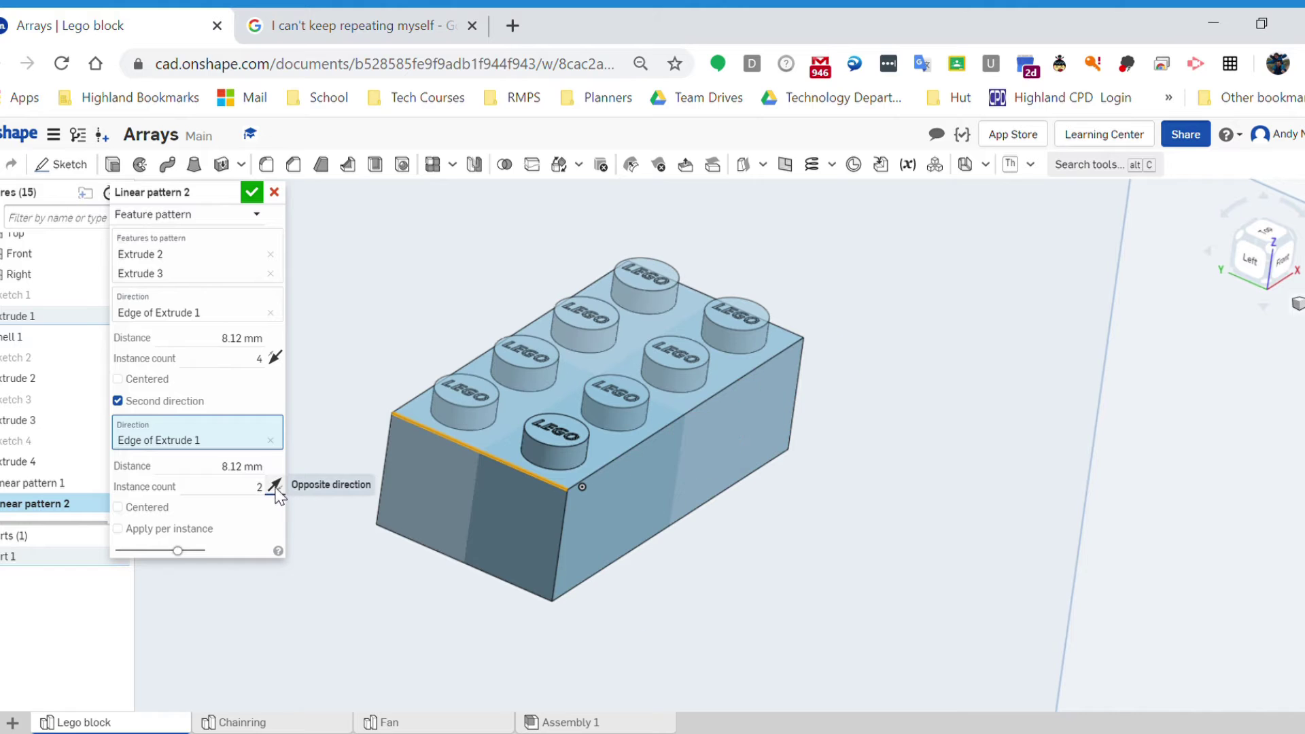
click(252, 193)
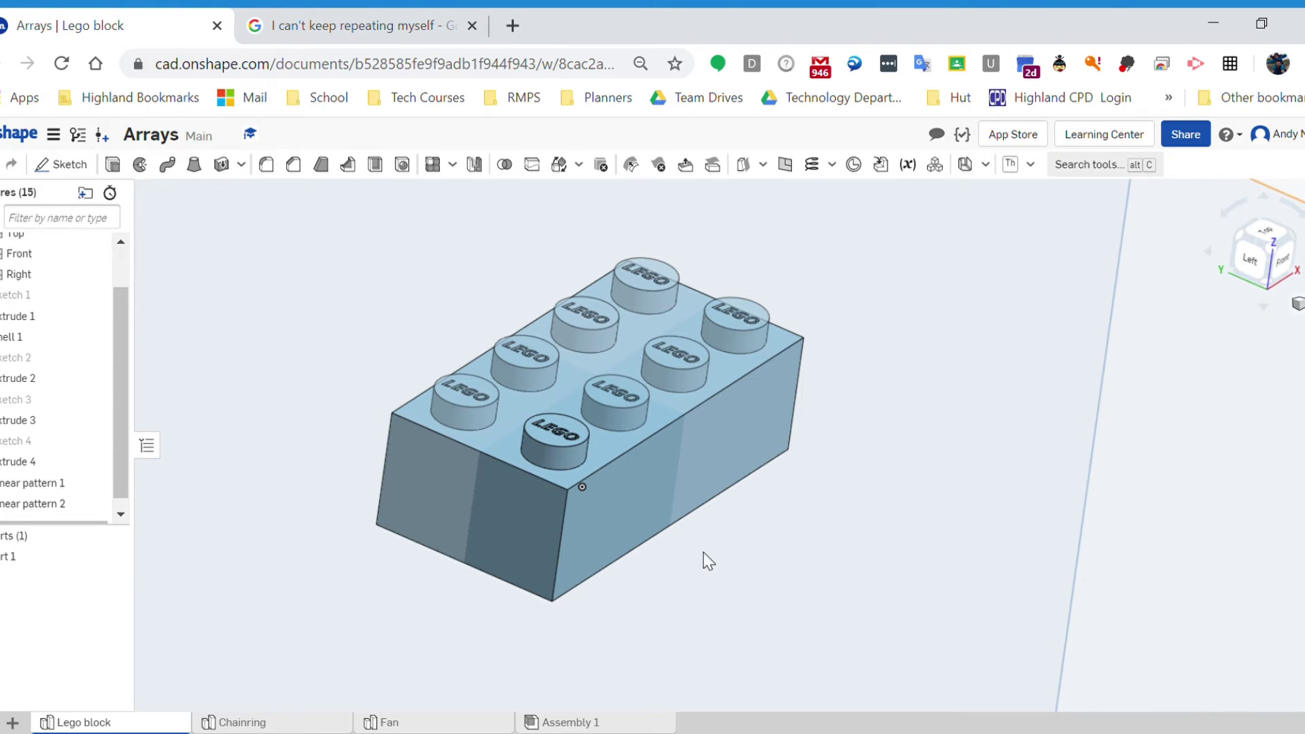
right_drag(685, 518, 760, 487)
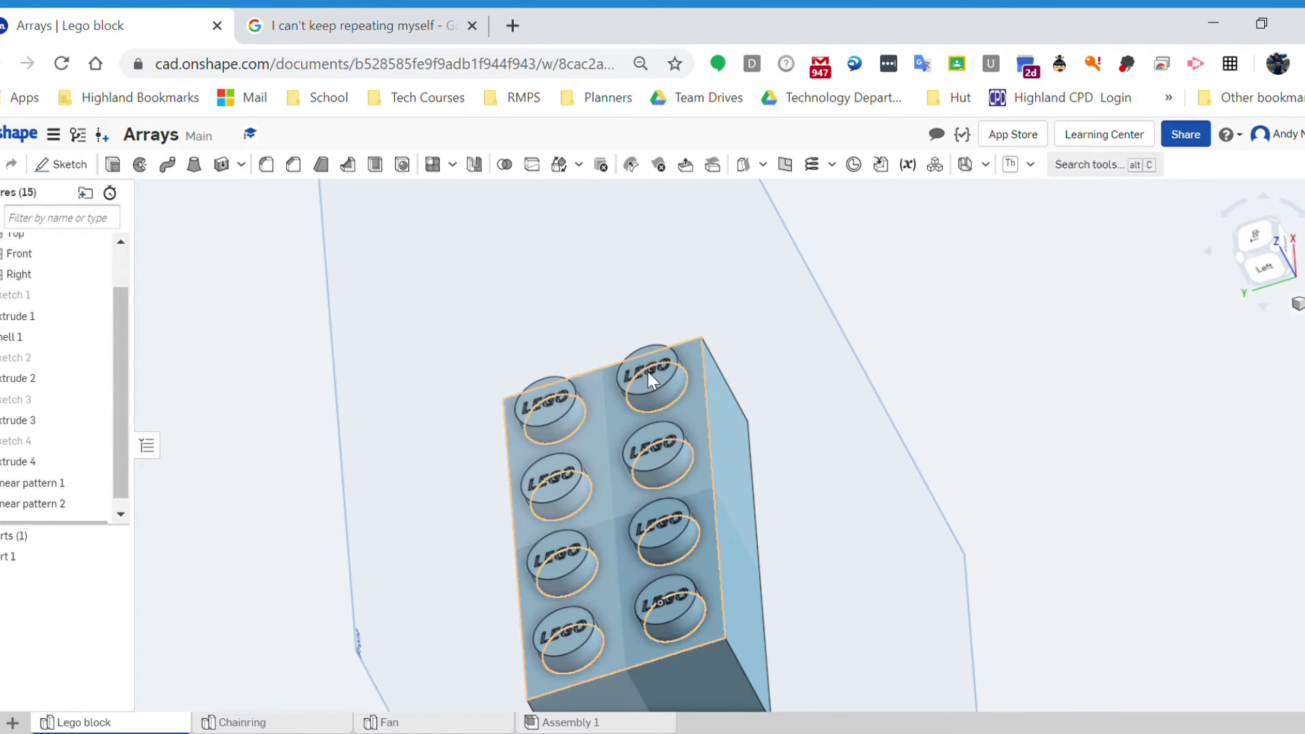
mouse_move(605, 524)
right_down()
mouse_move(597, 405)
mouse_move(659, 459)
mouse_move(620, 495)
mouse_move(638, 500)
mouse_move(647, 467)
right_up()
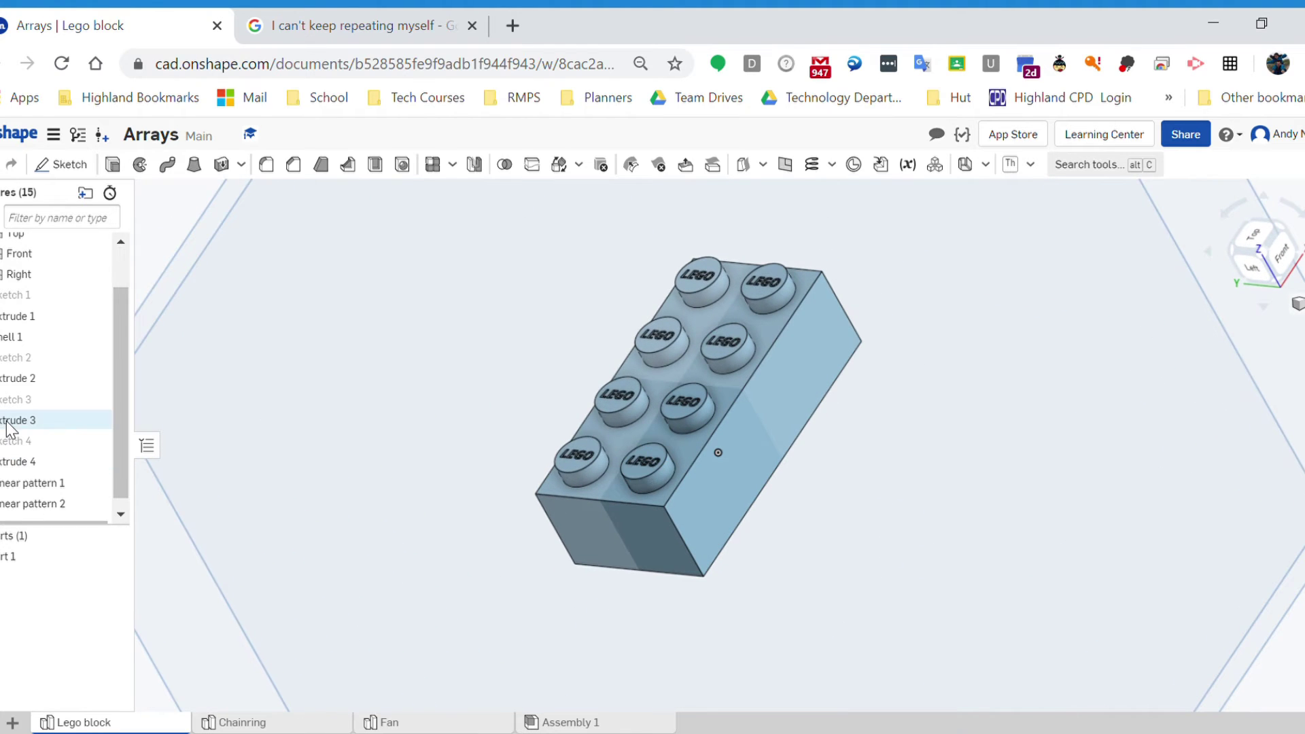
double_click(19, 358)
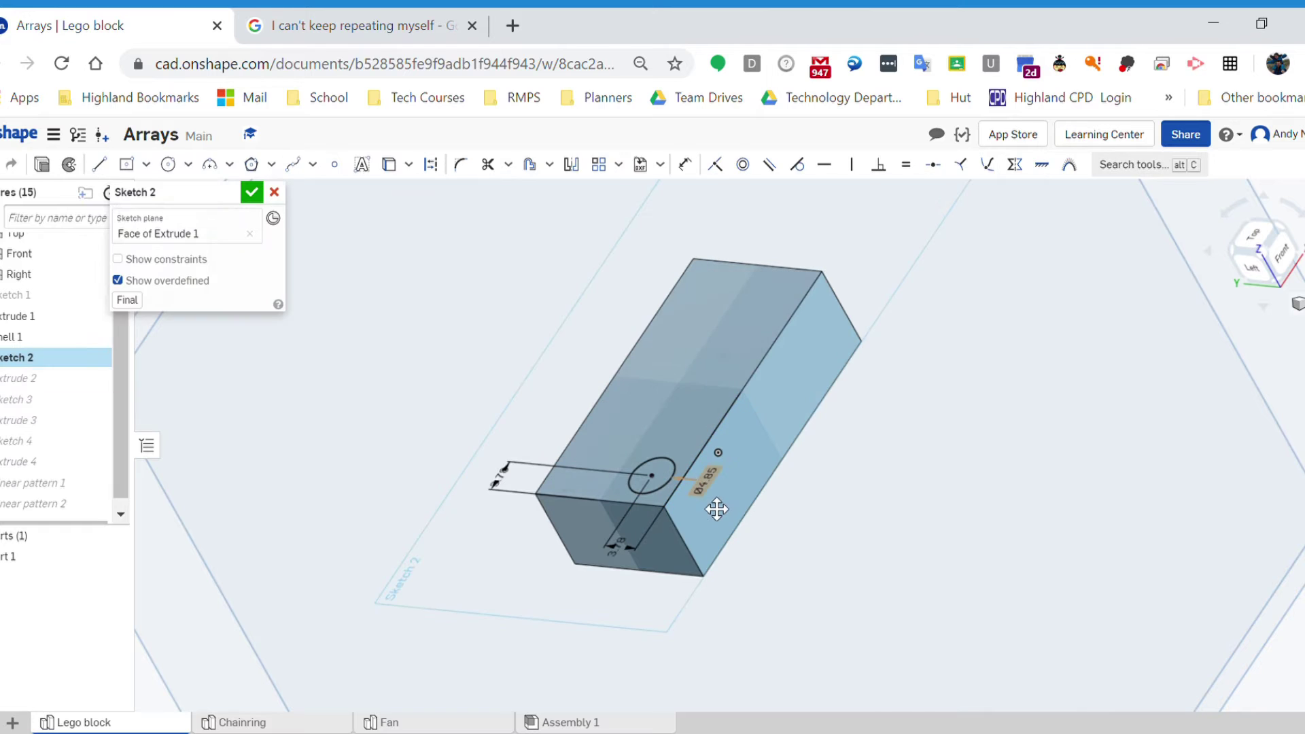
double_click(709, 487)
text(5)
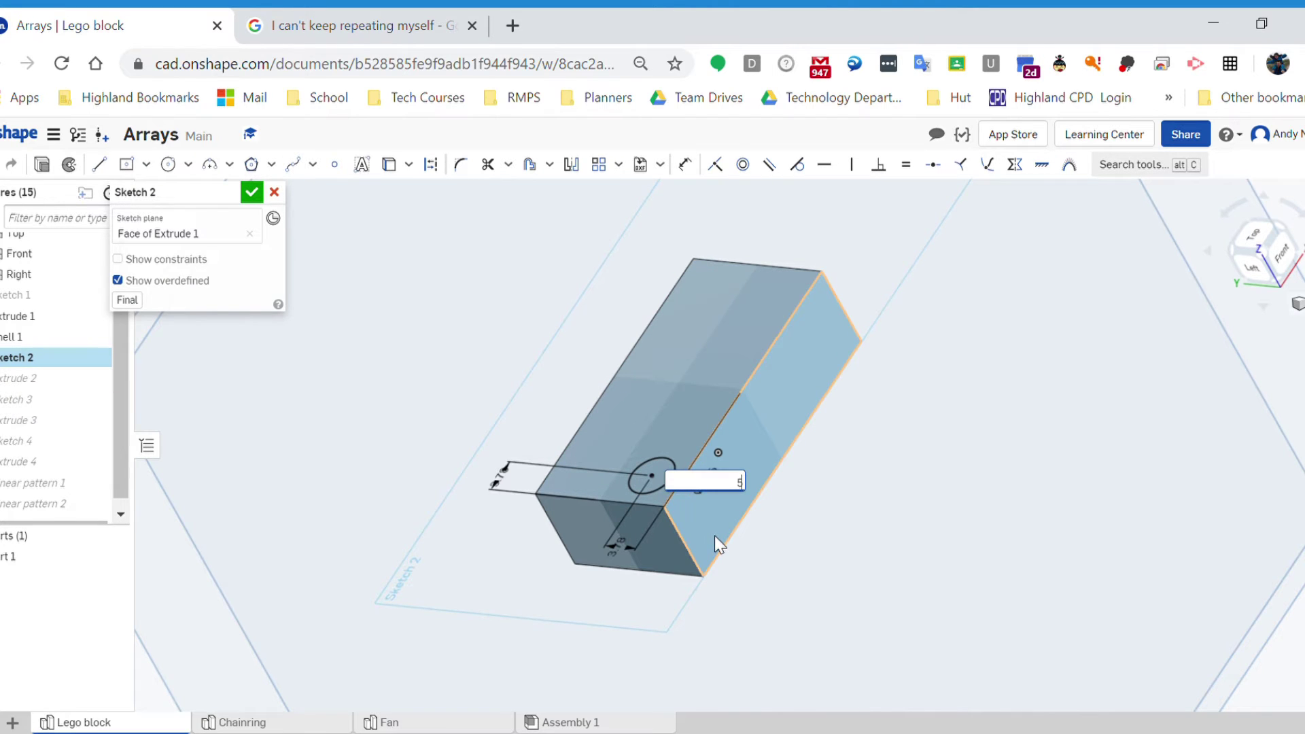
key(Return)
click(251, 194)
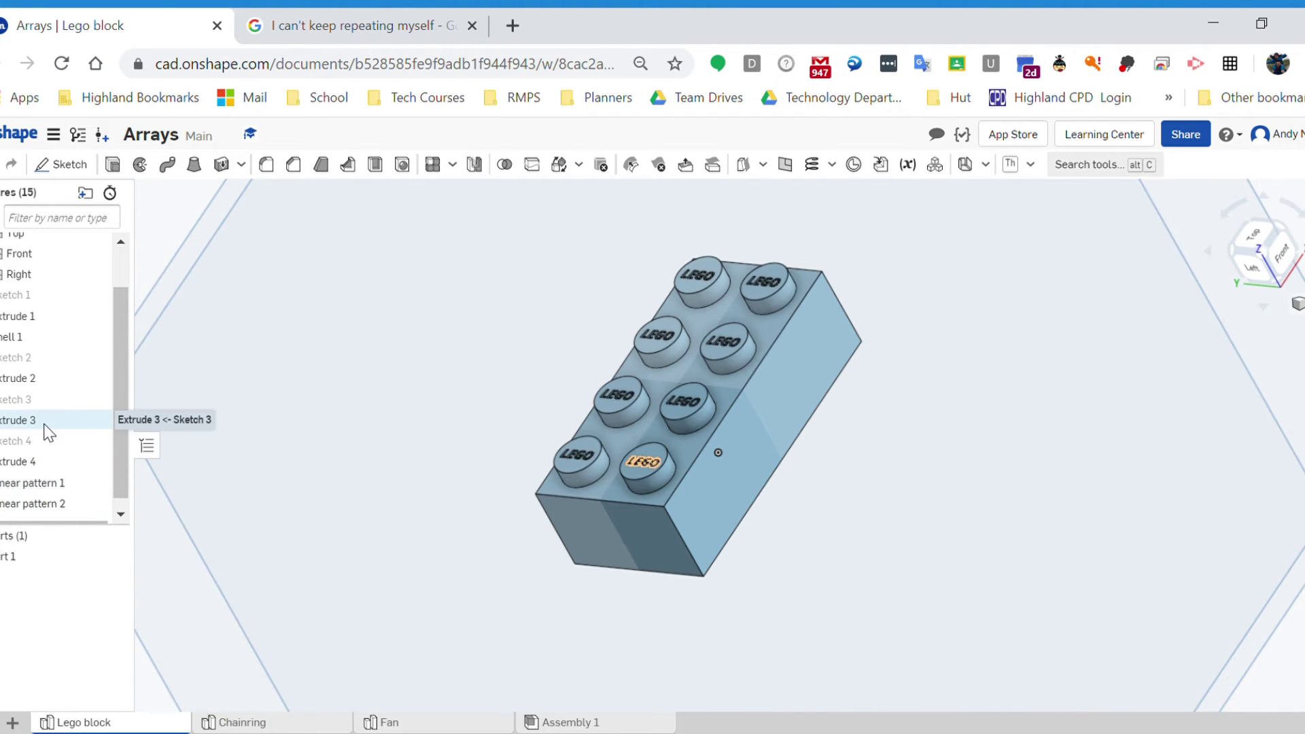
double_click(51, 357)
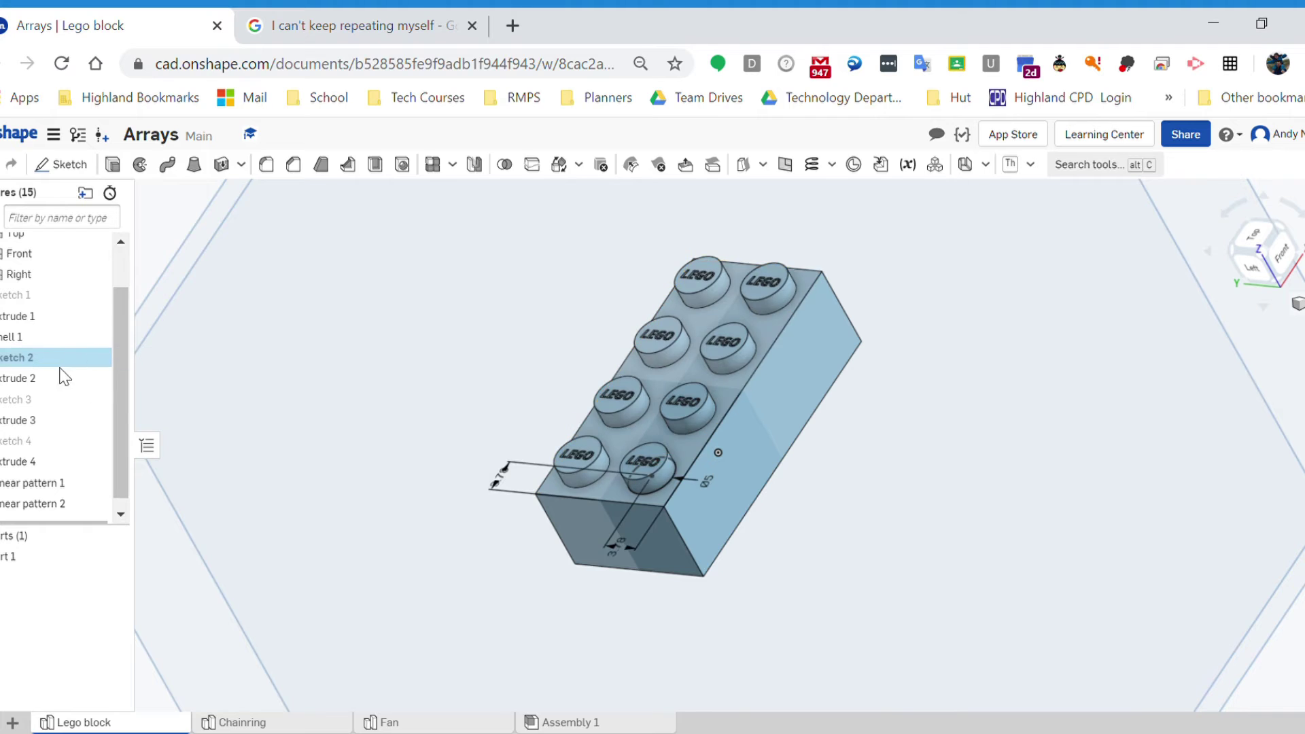
double_click(718, 501)
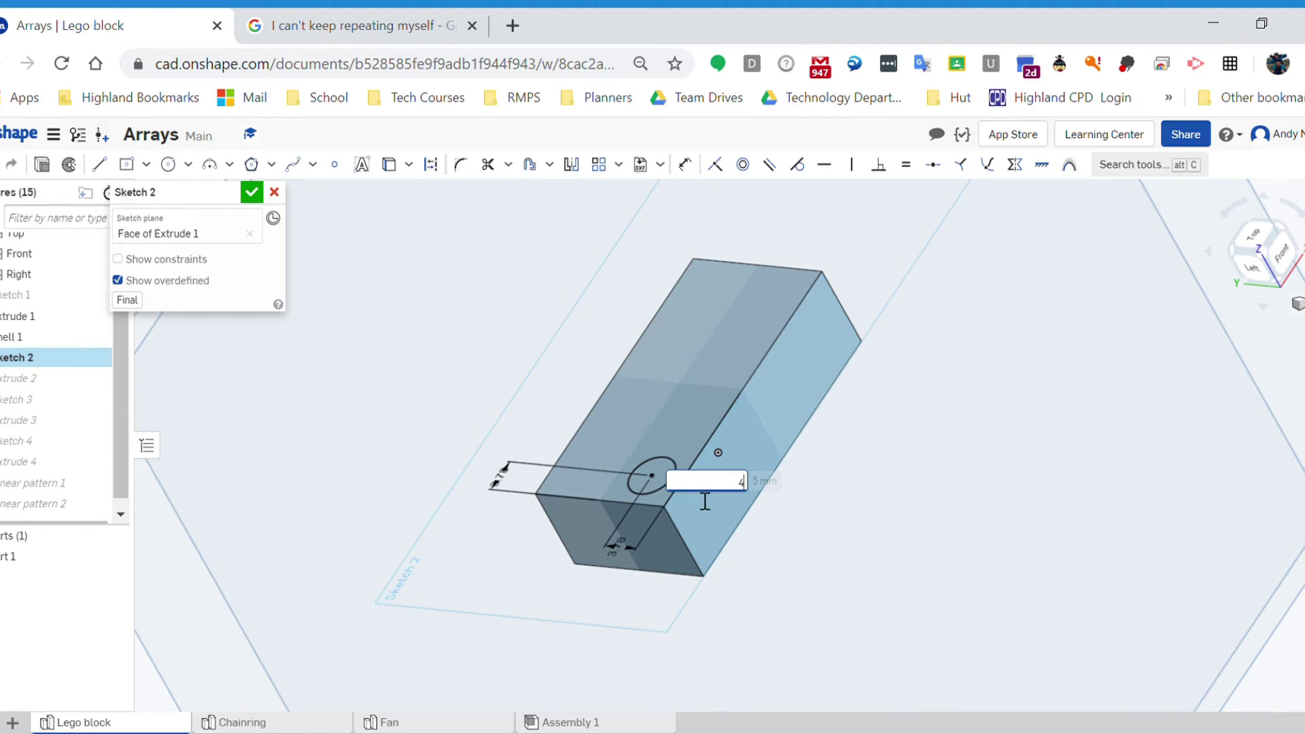
text(4.85)
key(Return)
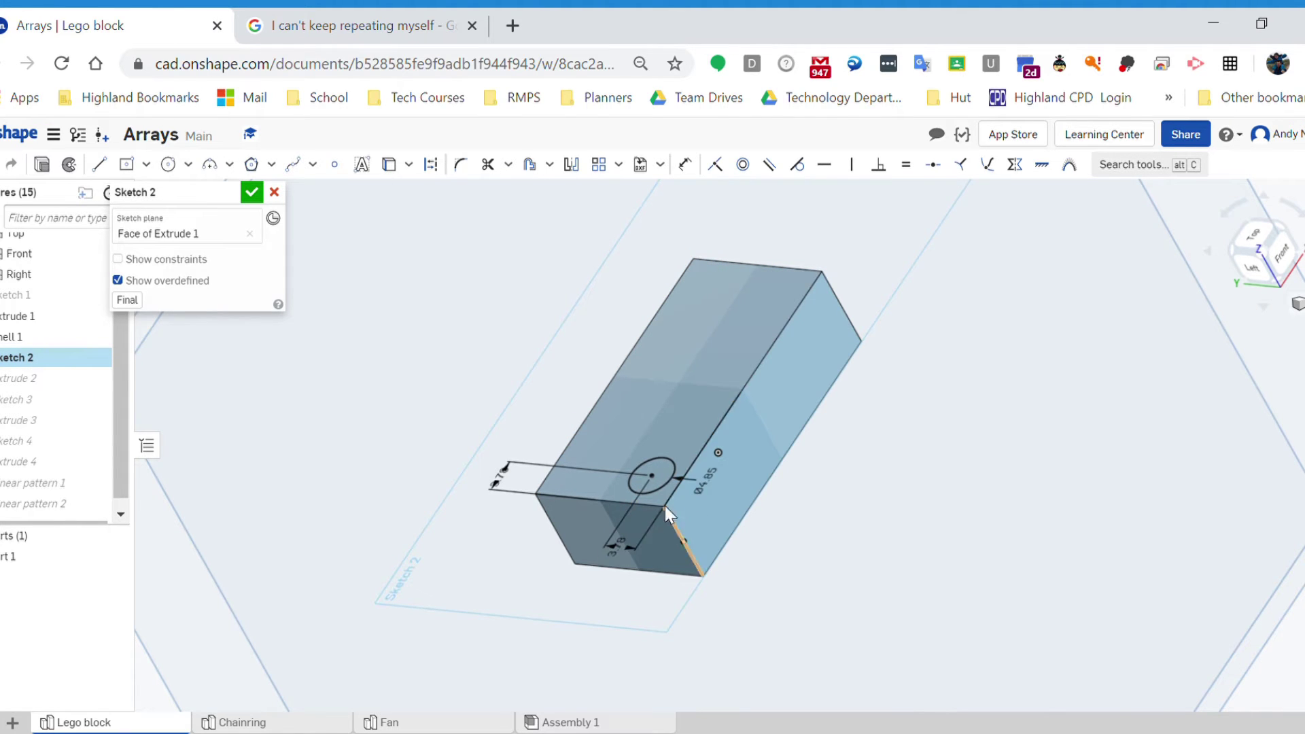
click(252, 192)
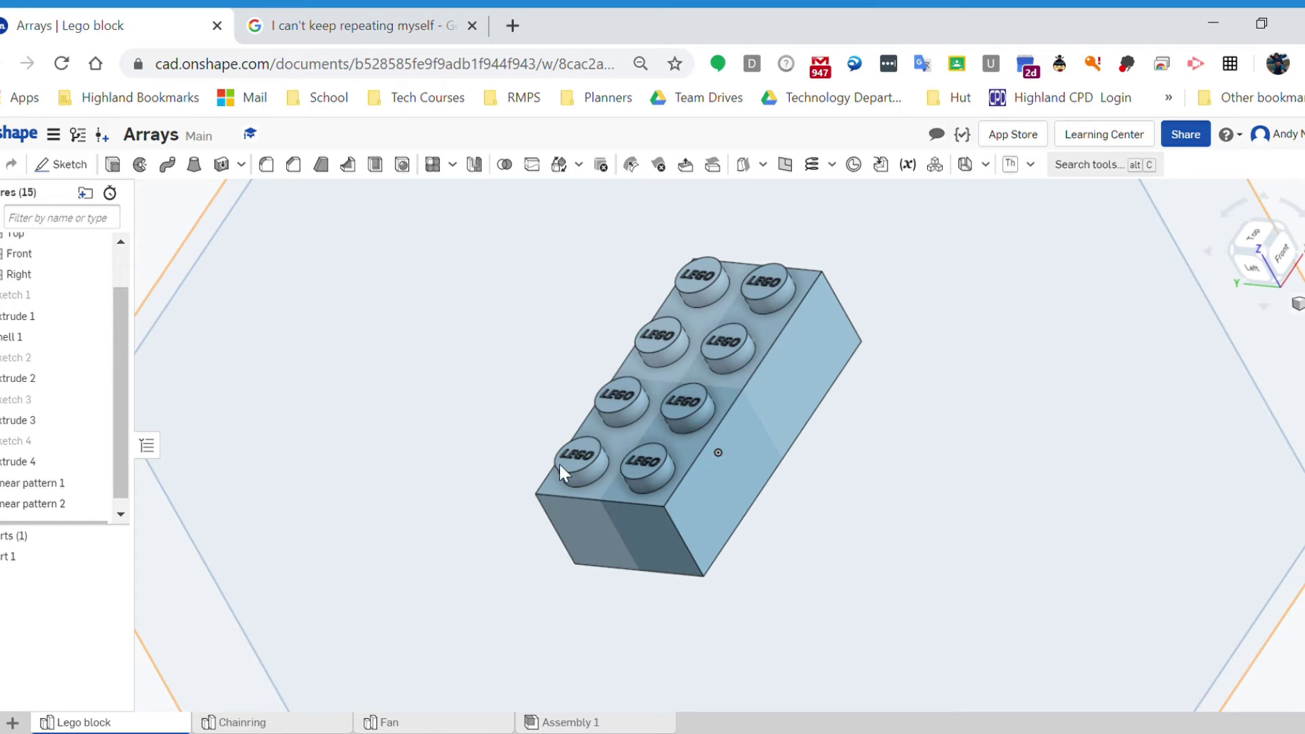
click(745, 391)
Step: View the Fan's Sketch 4 blade profile from the side, then move to the Chainring studio
click(596, 639)
click(449, 725)
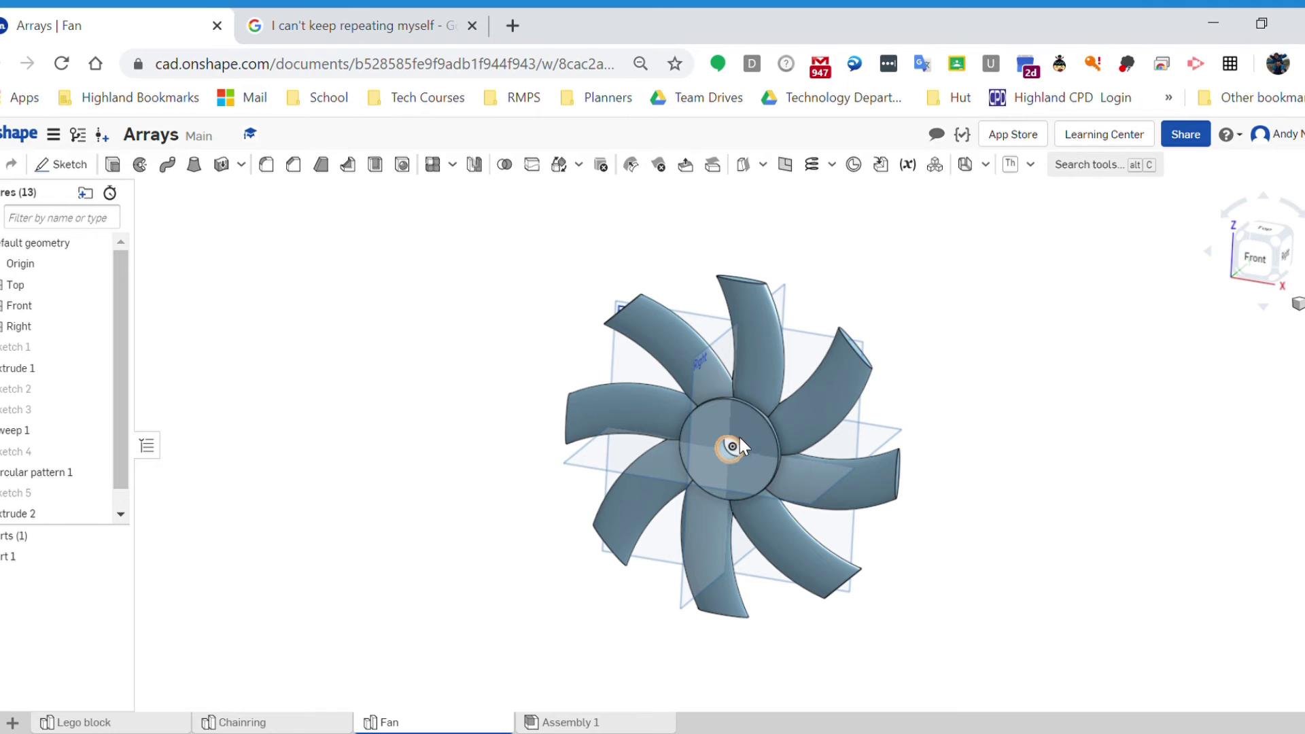
scroll(728, 449, up, 5)
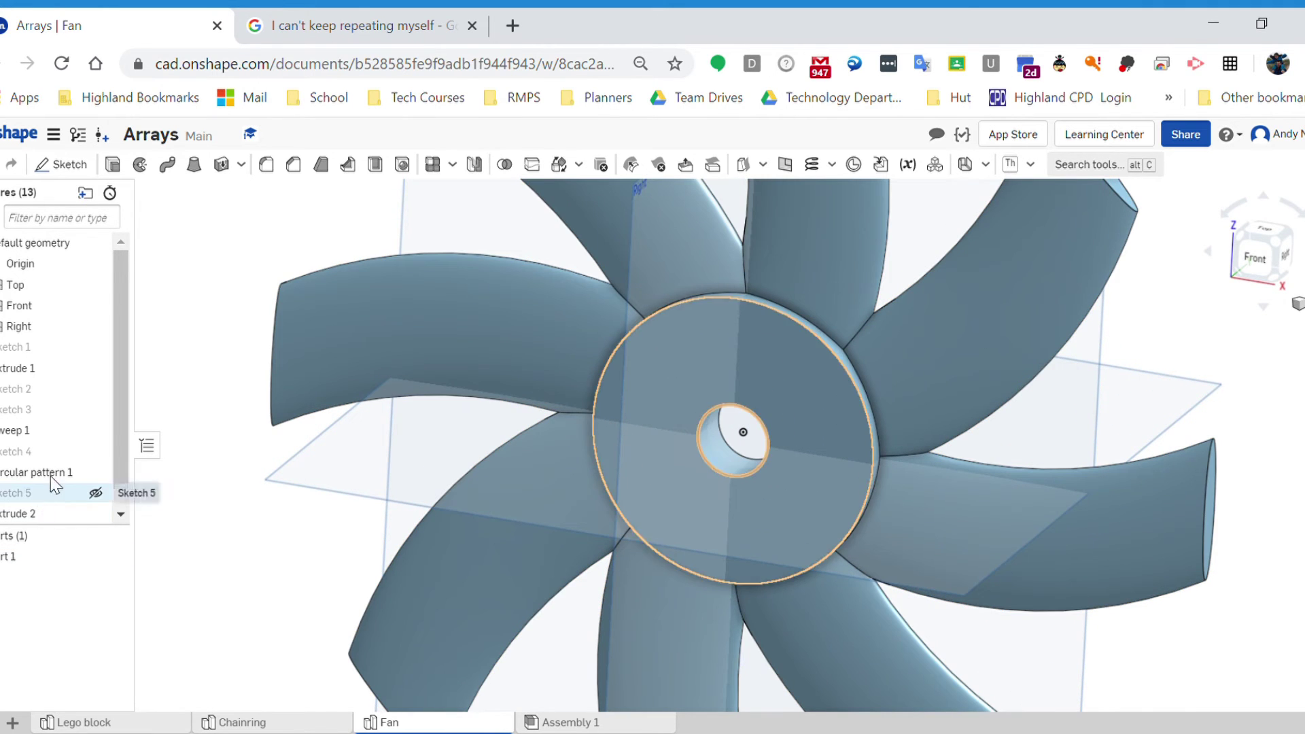
click(55, 450)
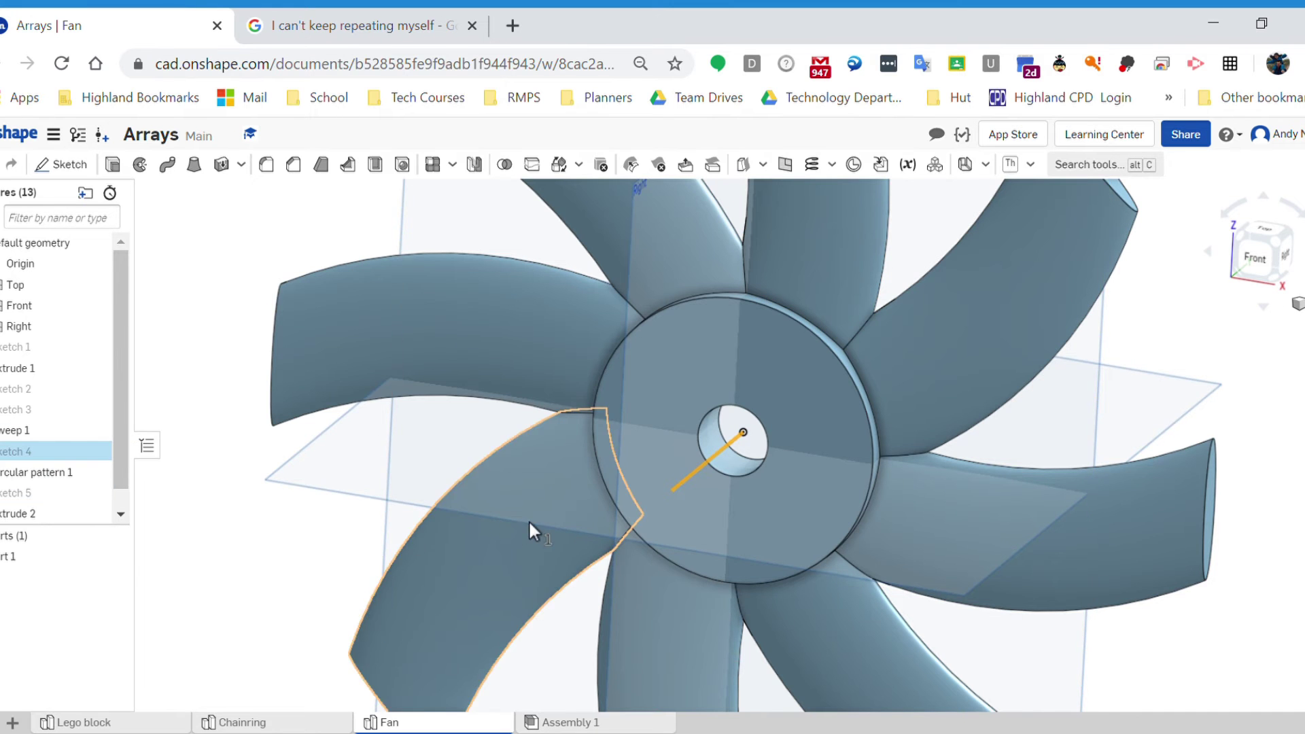
mouse_move(528, 519)
right_down()
mouse_move(479, 505)
mouse_move(462, 514)
mouse_move(499, 524)
mouse_move(766, 224)
mouse_move(748, 227)
right_up()
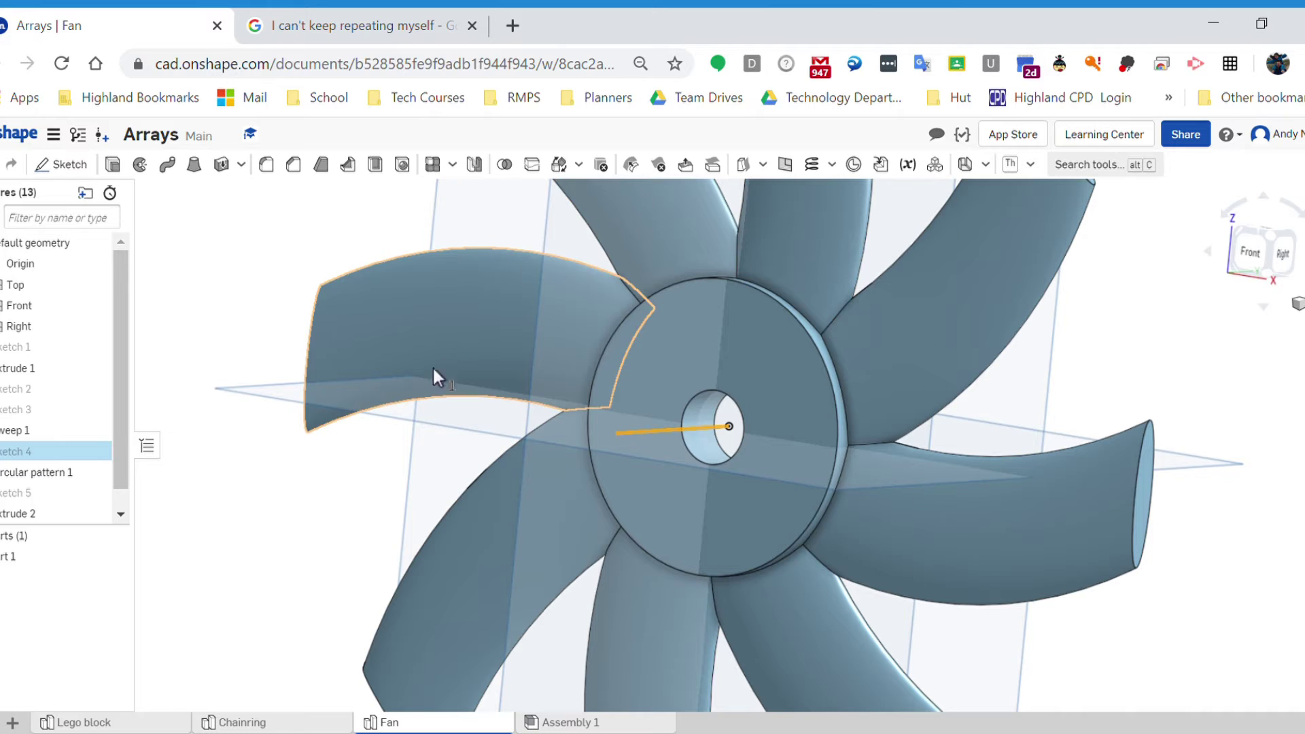
click(280, 540)
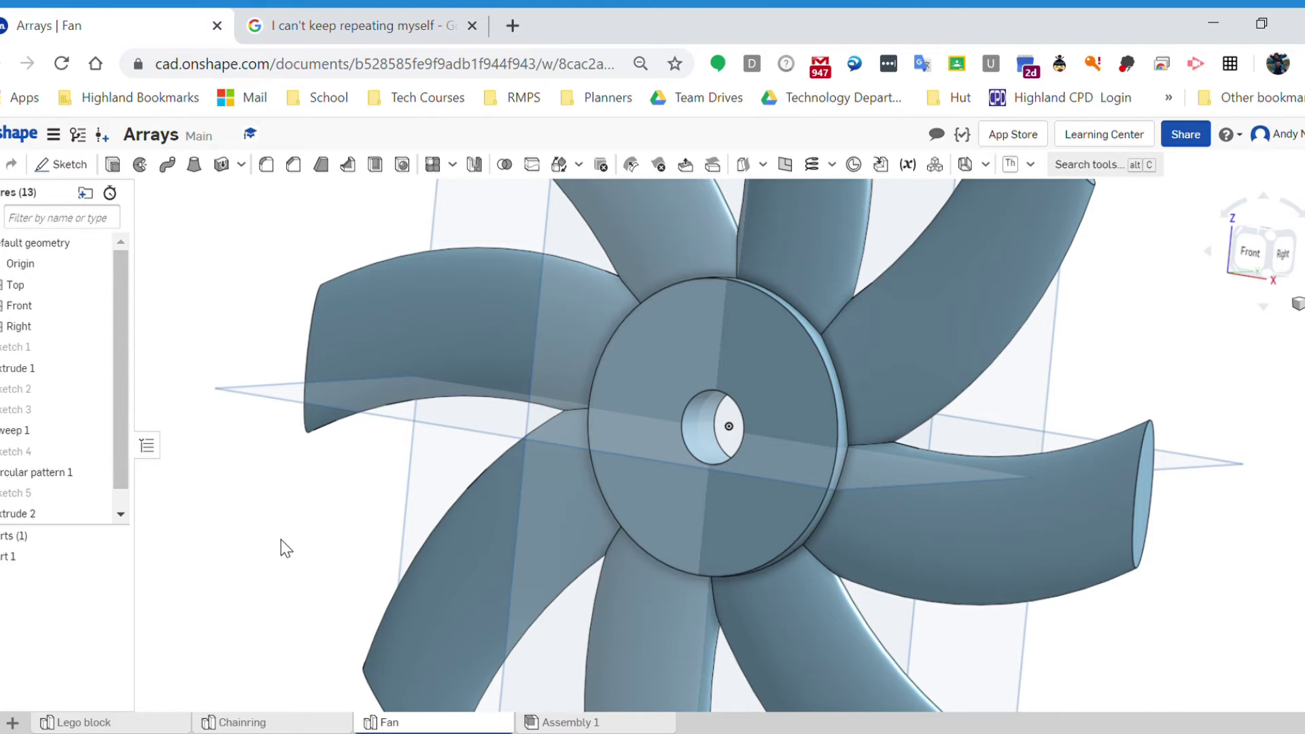
click(339, 723)
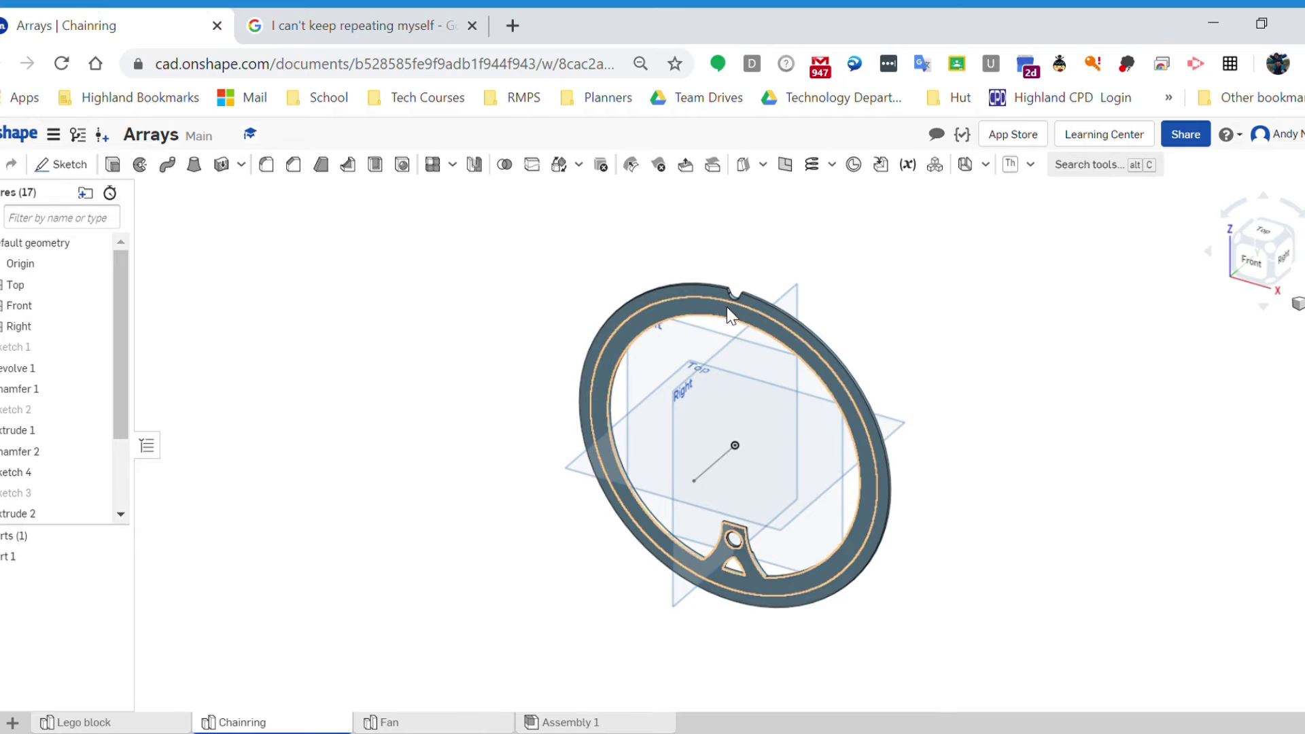
Step: Start a circular feature pattern of the Extrude 1 tooth cut and Chamfer 2
scroll(738, 296, up, 3)
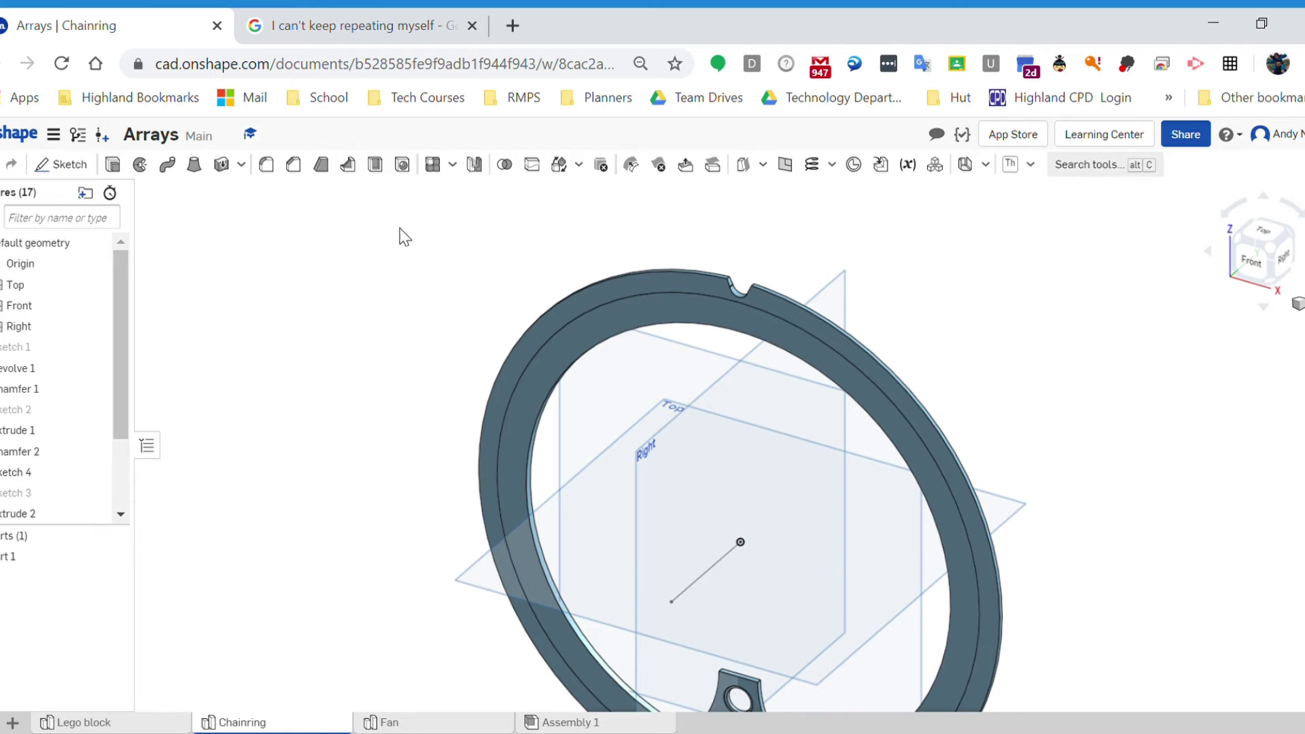
click(452, 164)
click(468, 215)
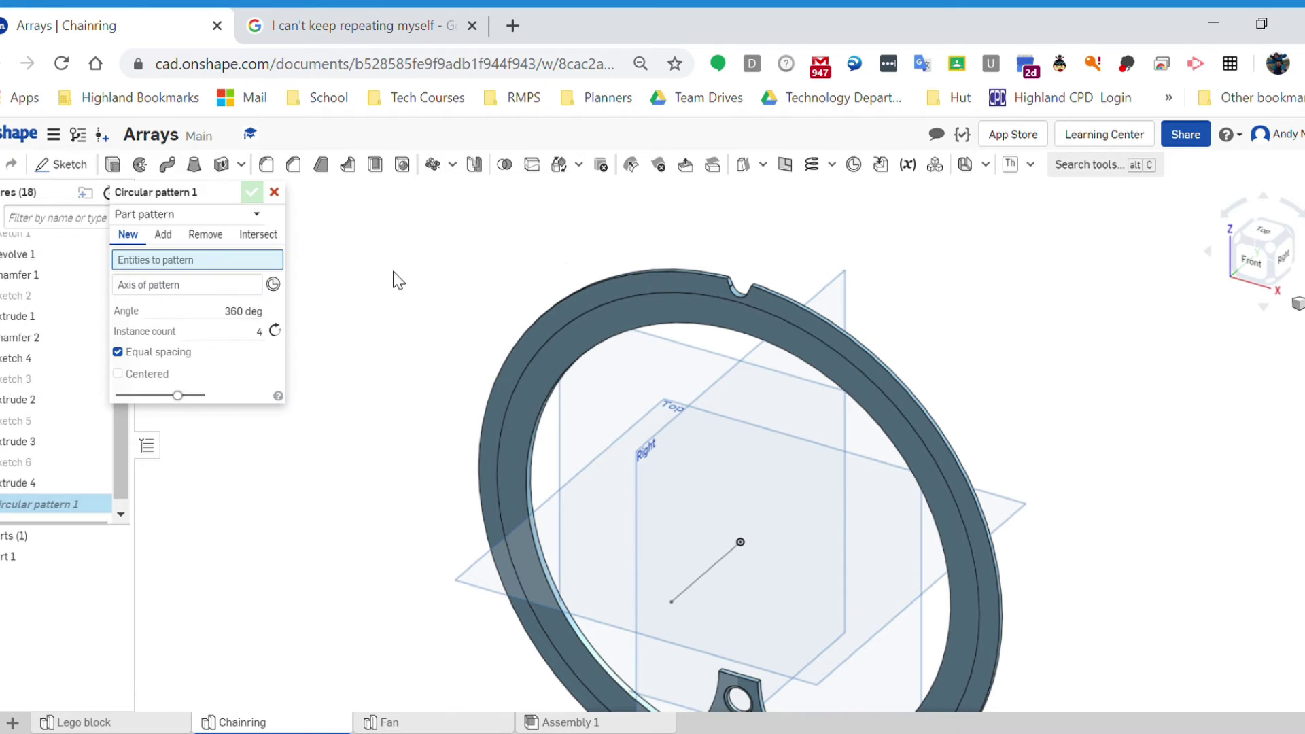
click(164, 215)
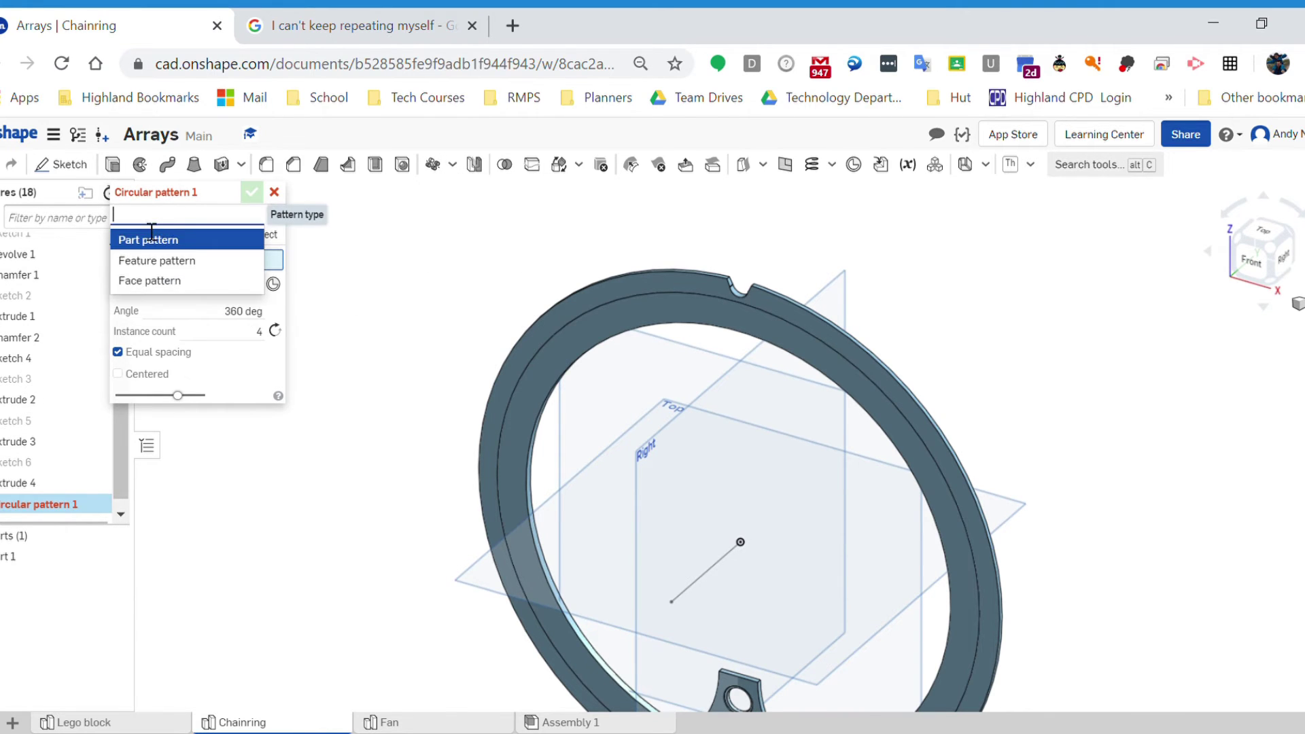
click(181, 261)
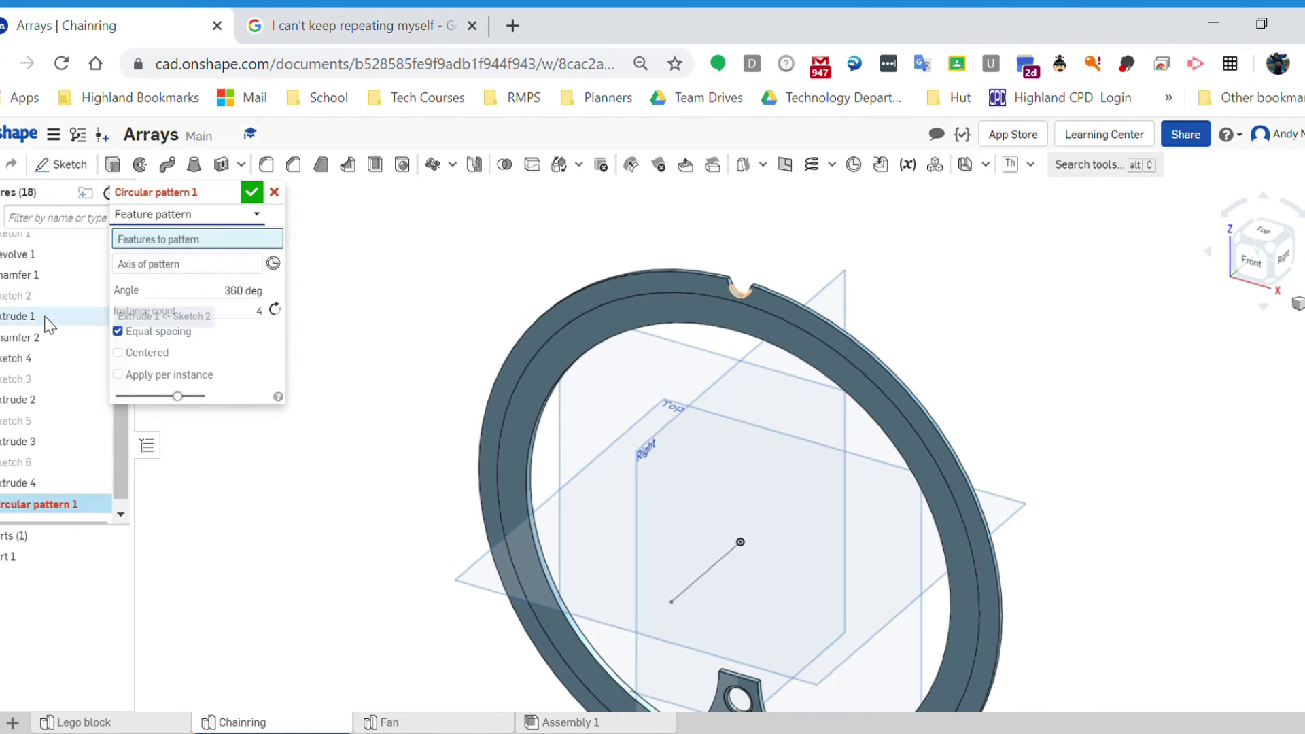
click(21, 316)
click(30, 343)
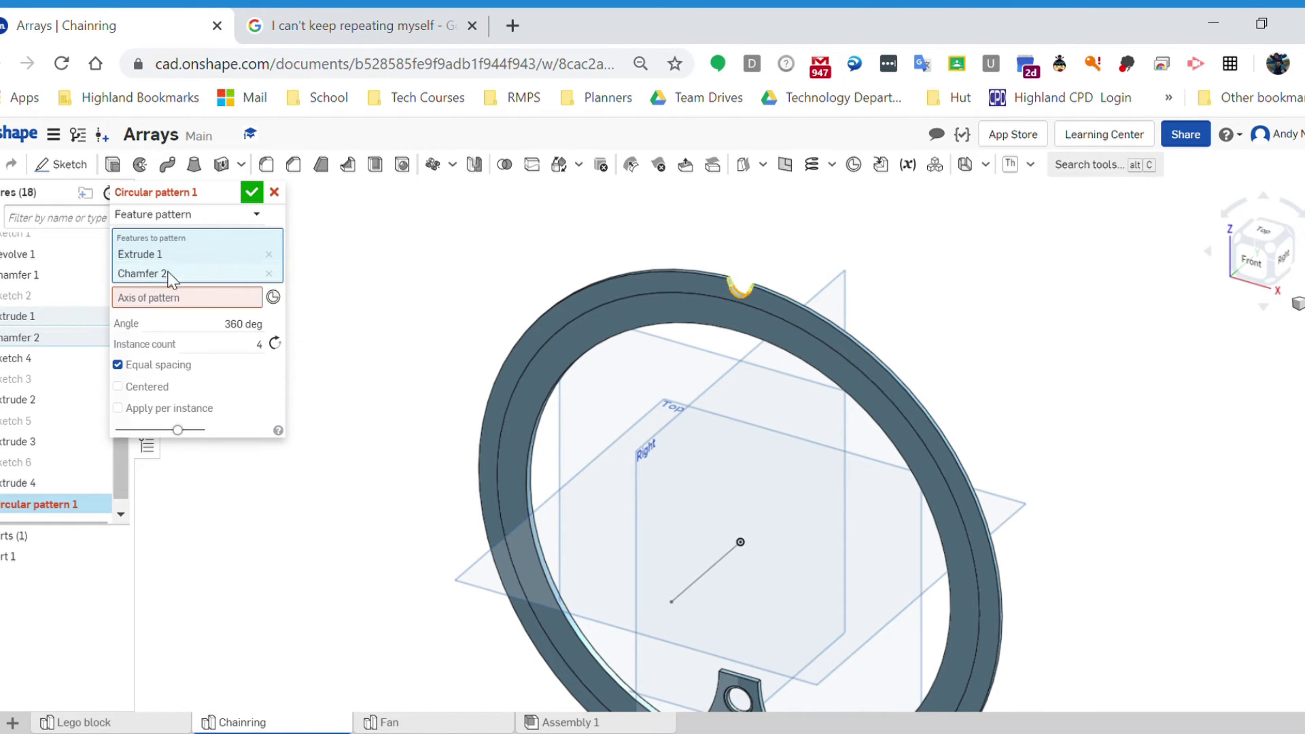
Step: Use the centre sketch line as the axis with 52 instances to form the teeth
click(204, 297)
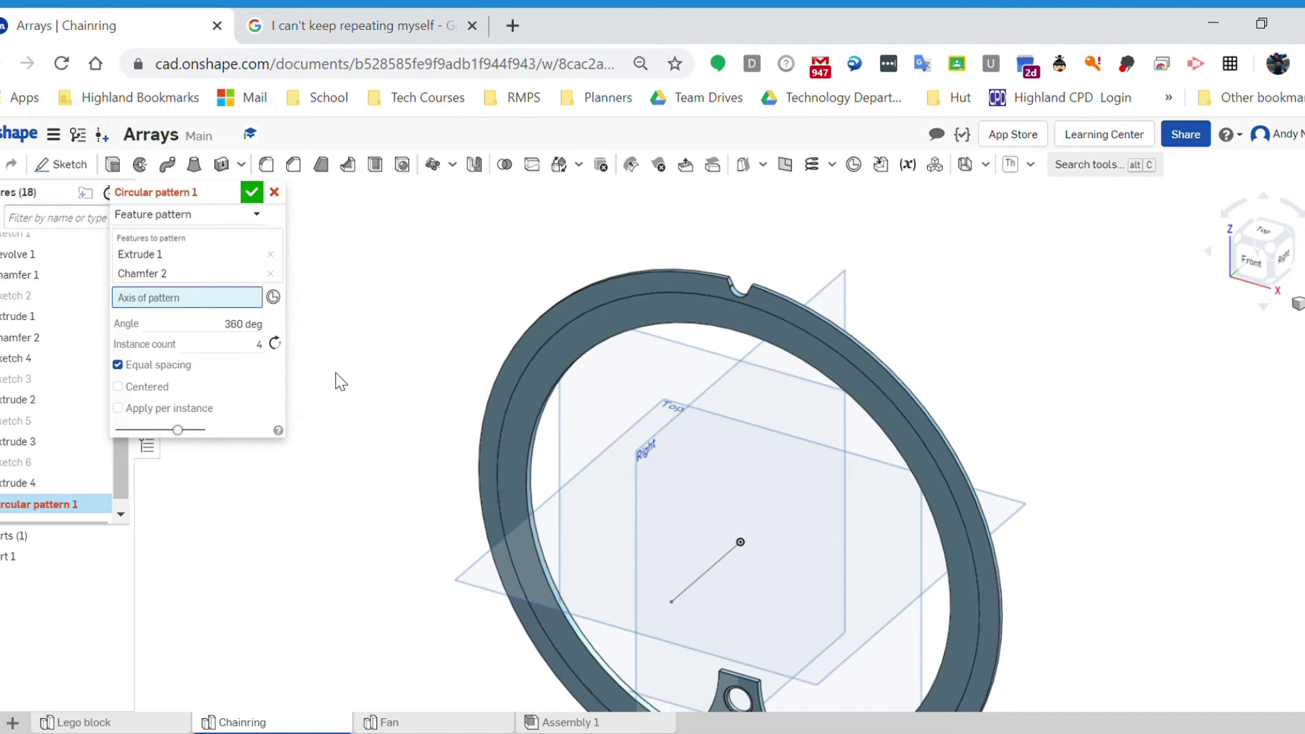
click(720, 561)
click(272, 359)
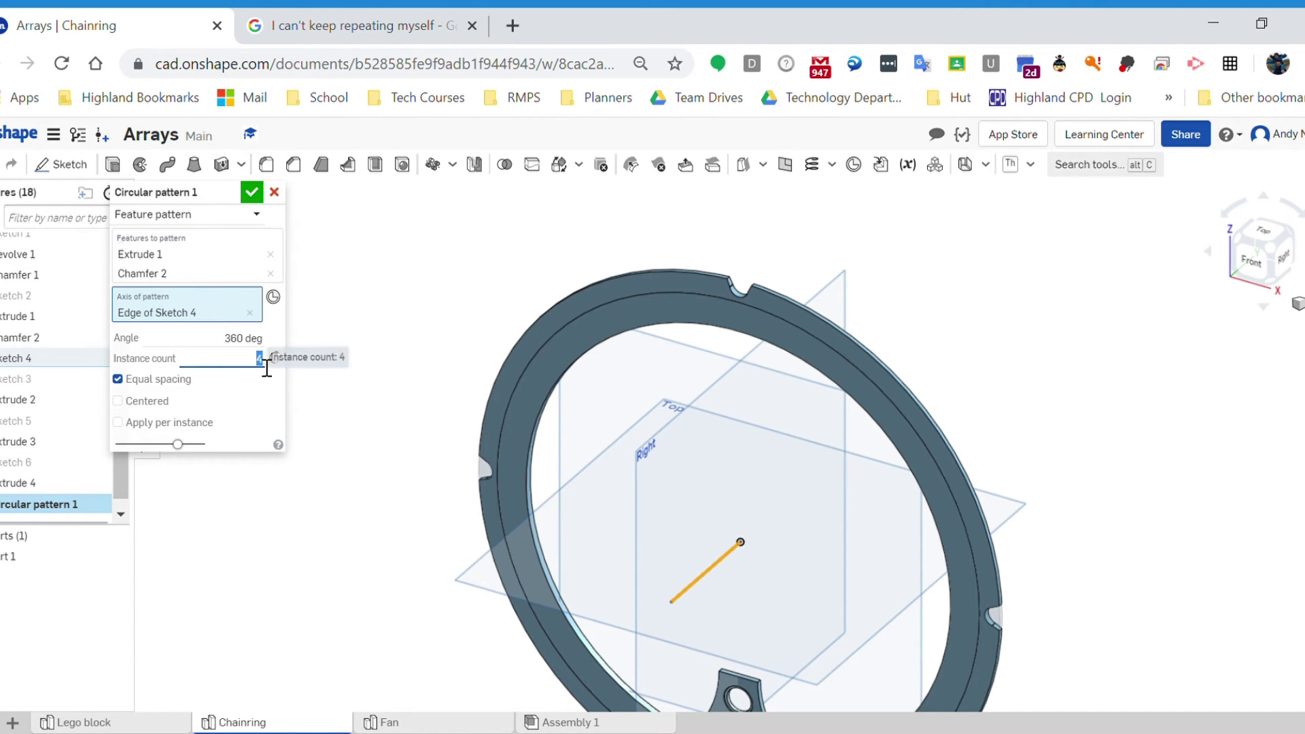
text(52)
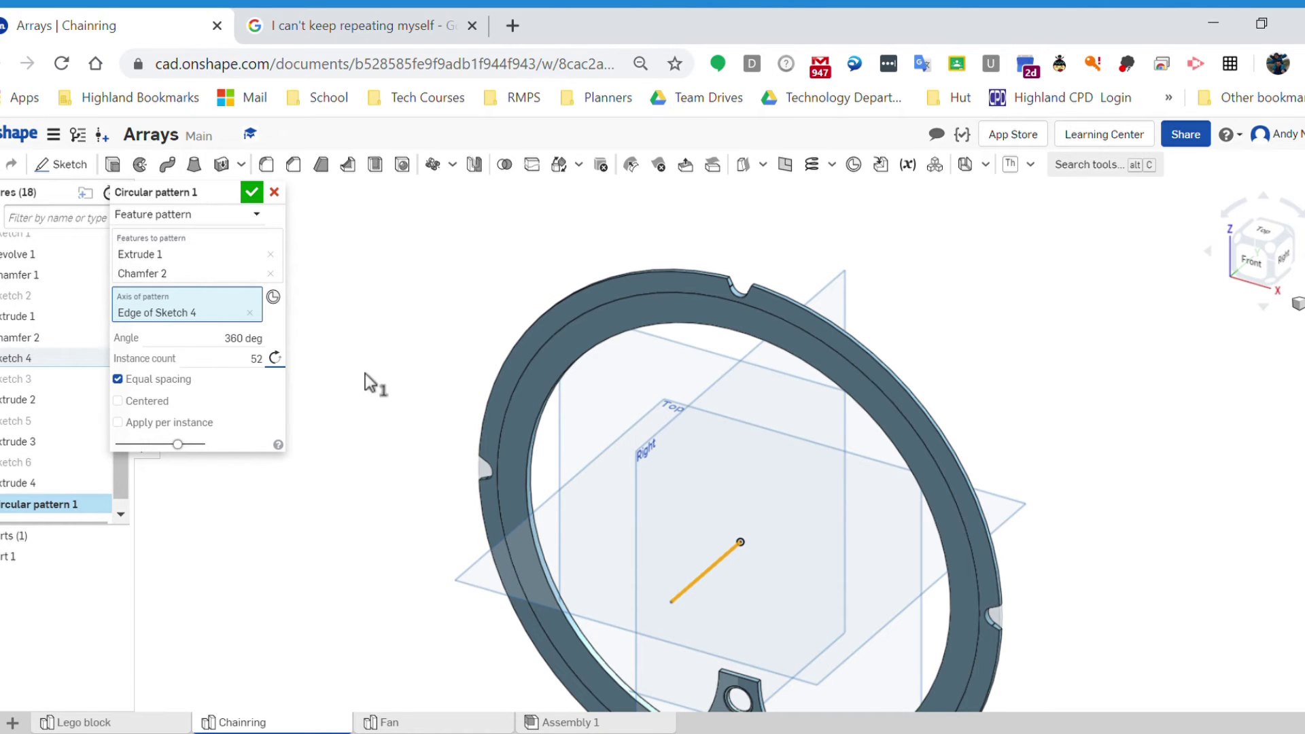
right_drag(707, 421, 631, 348)
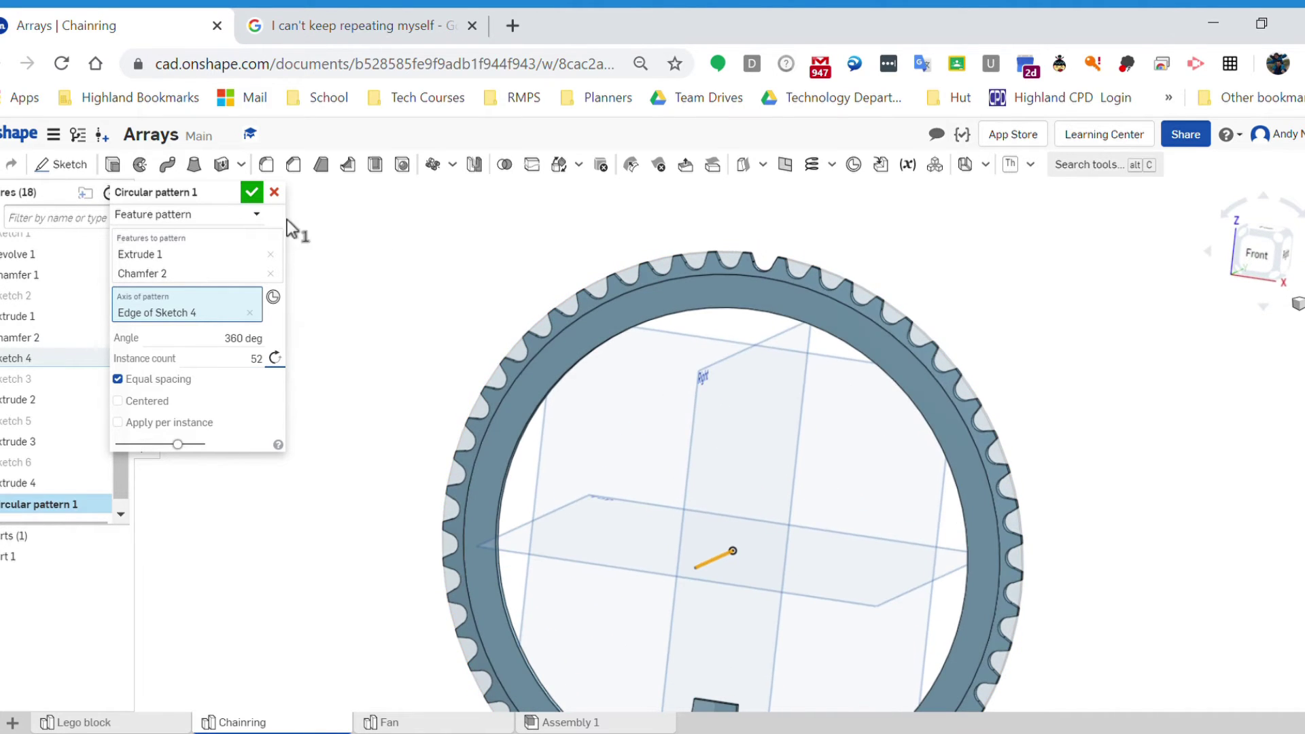
key(Return)
right_drag(665, 472, 439, 433)
key(f)
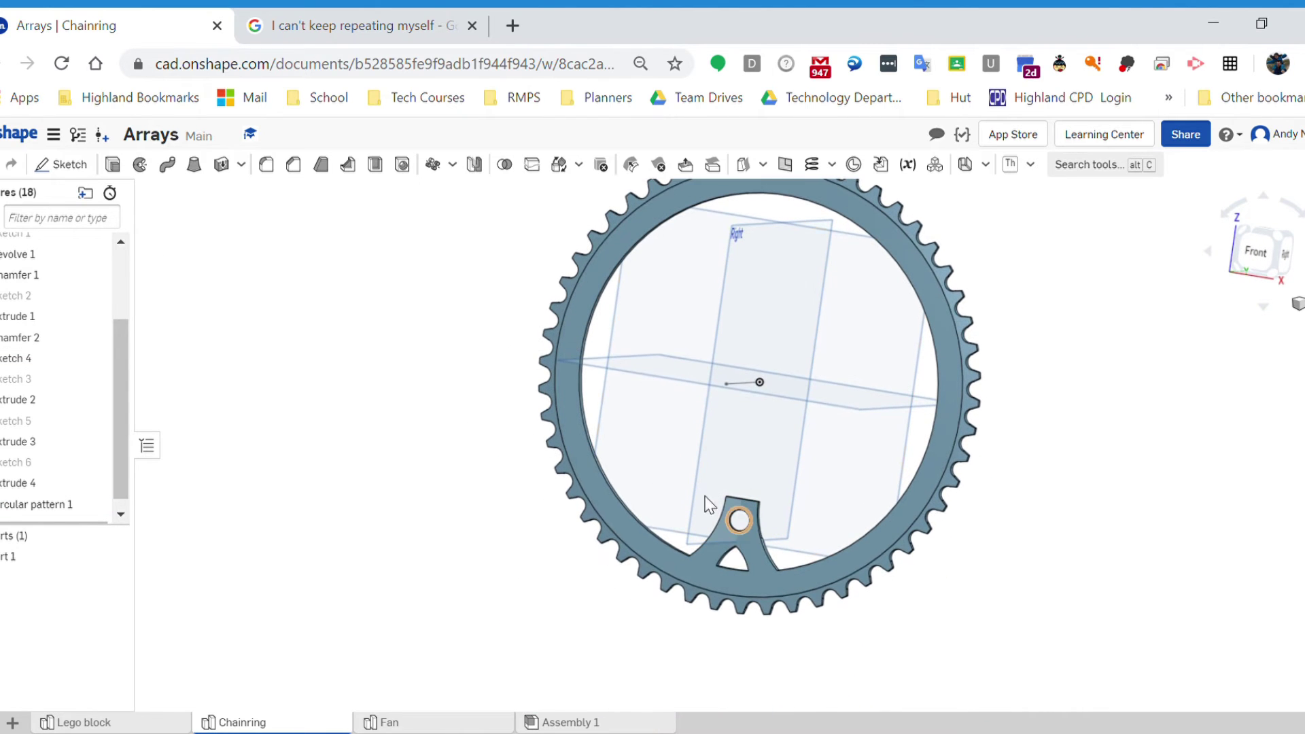
Step: Start a second circular feature pattern with Extrude 2, 3 and 4 selected
mouse_move(489, 524)
right_down()
mouse_move(458, 542)
mouse_move(481, 537)
right_up()
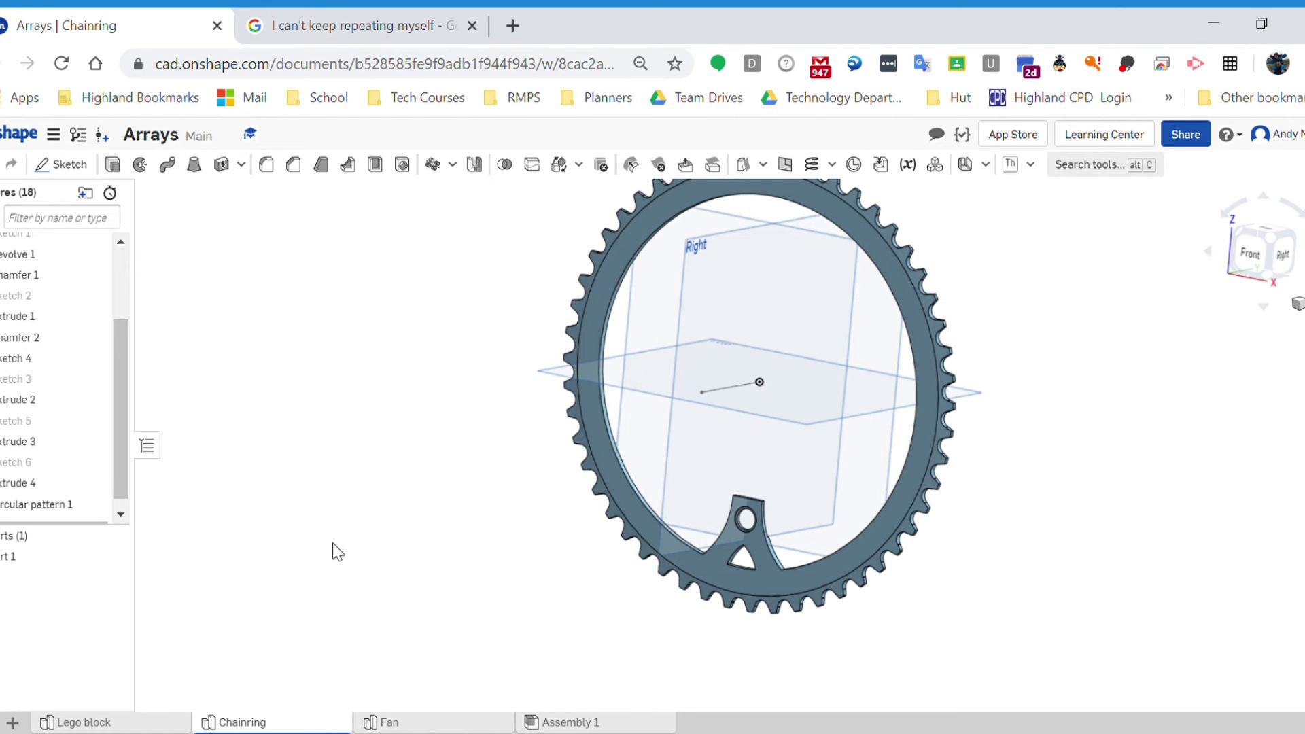
click(438, 166)
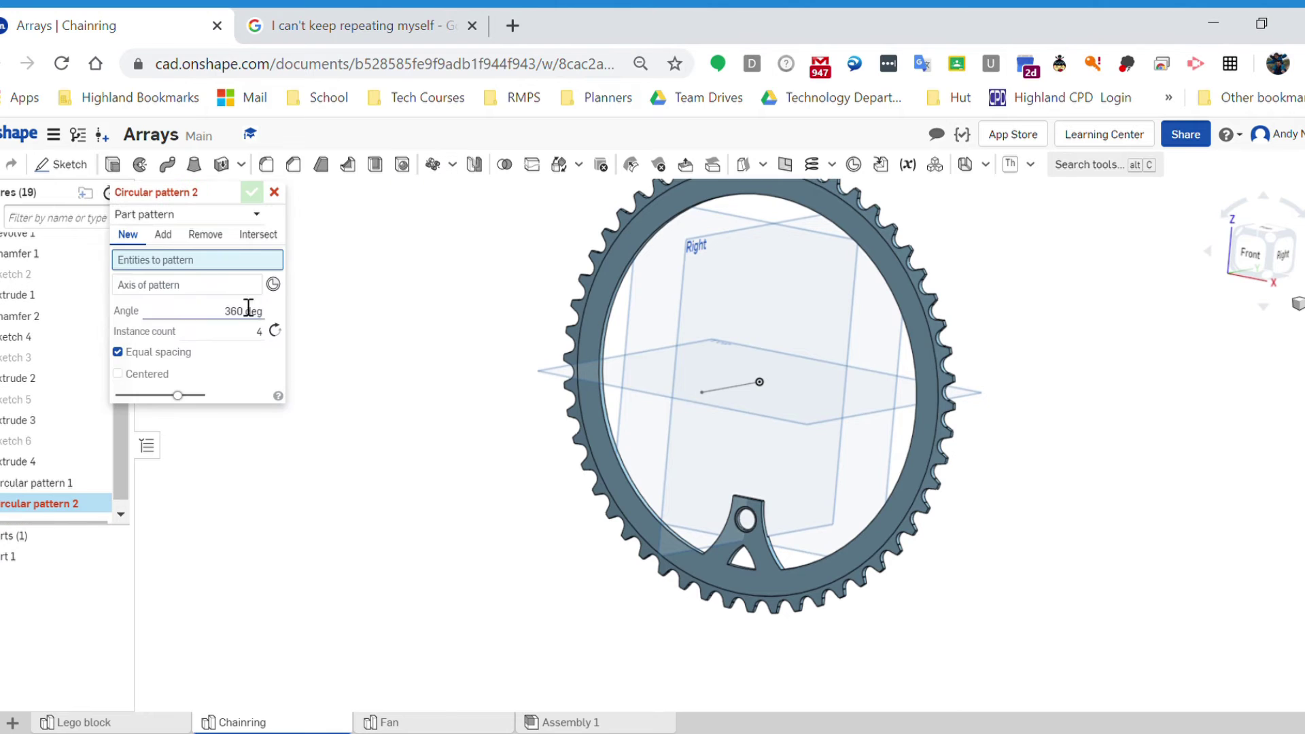
click(204, 215)
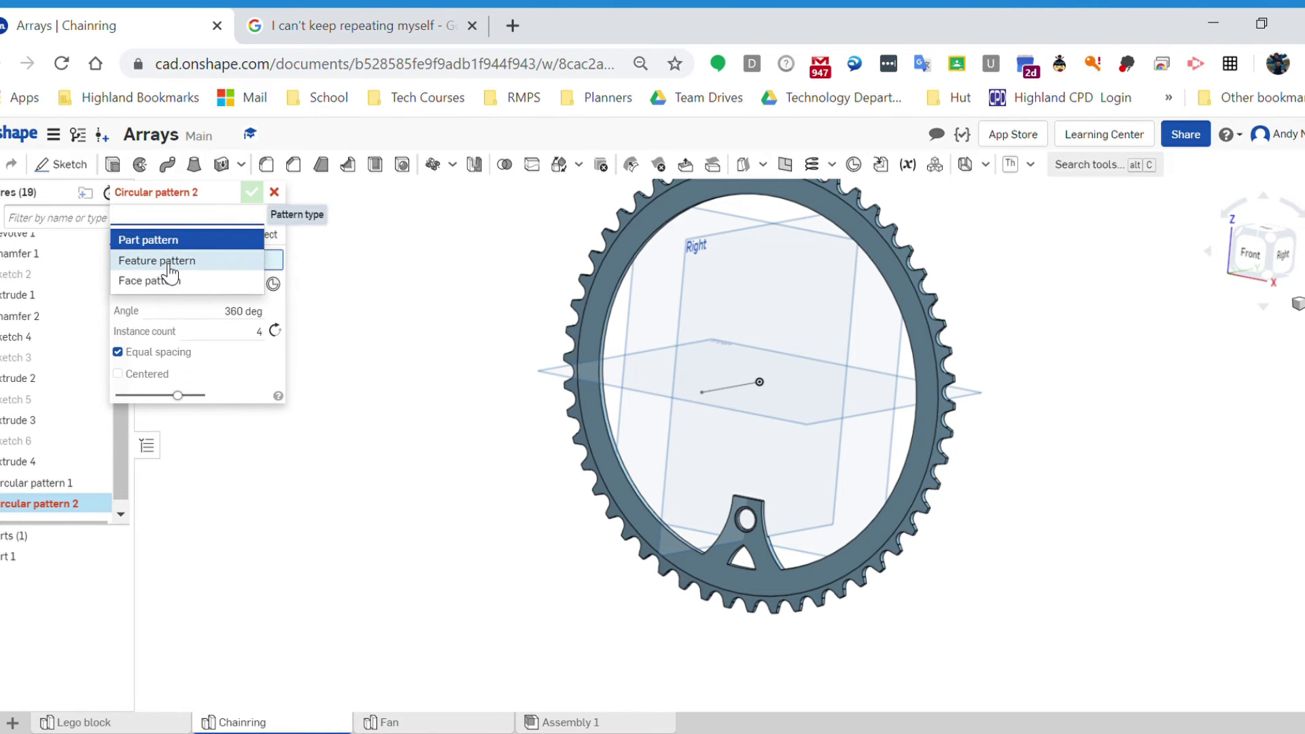
click(170, 262)
right_drag(770, 532, 405, 574)
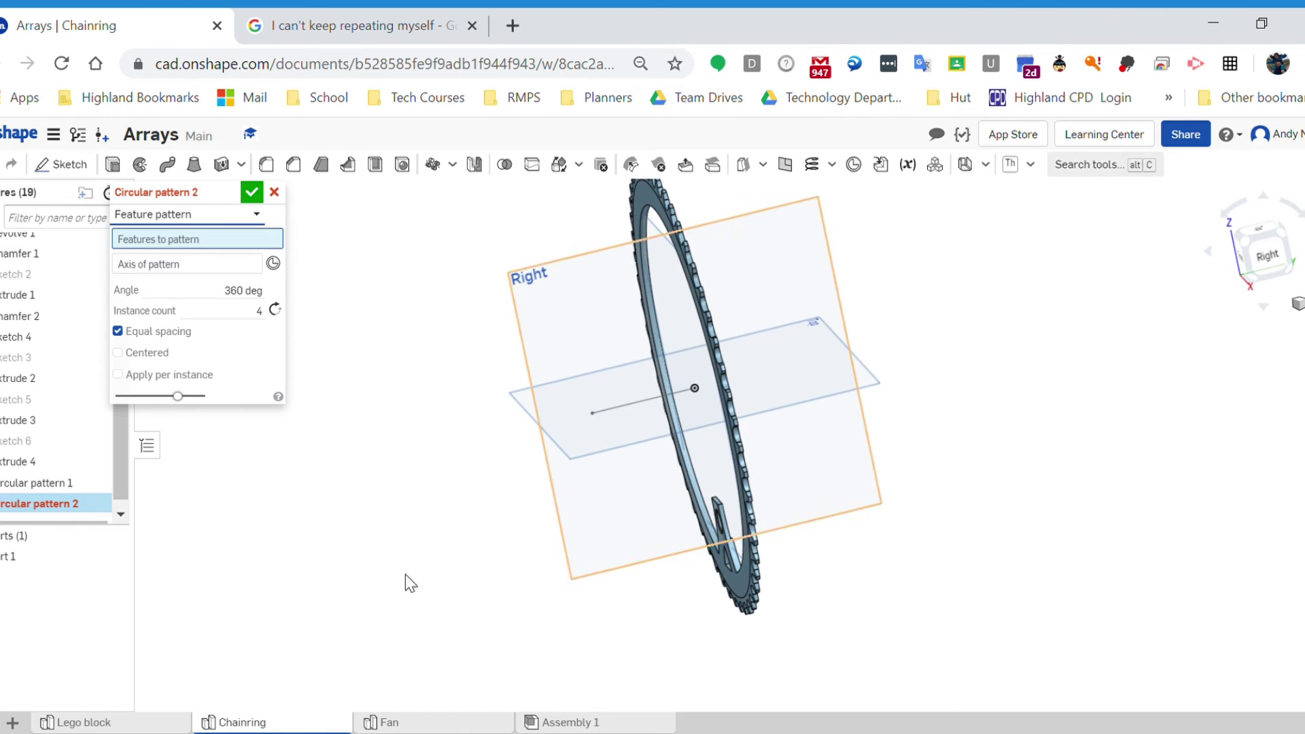
click(55, 378)
key(shift+1)
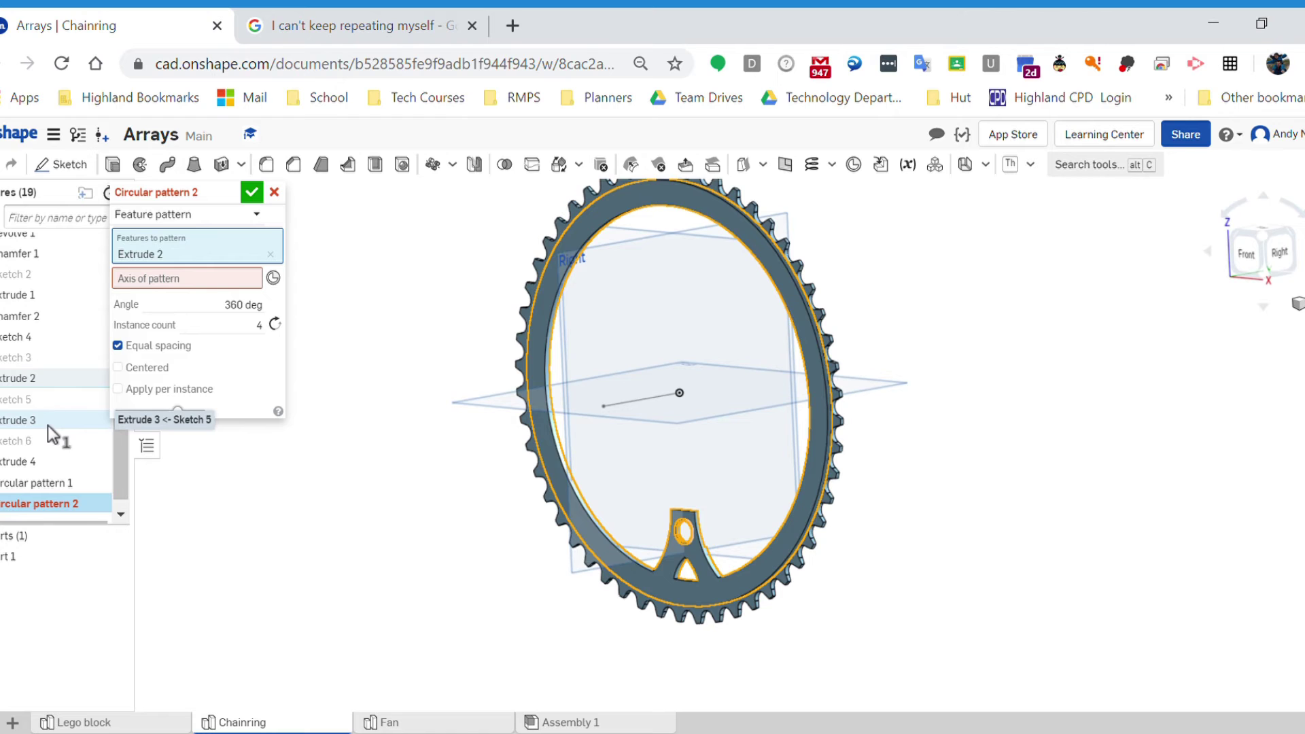
click(683, 535)
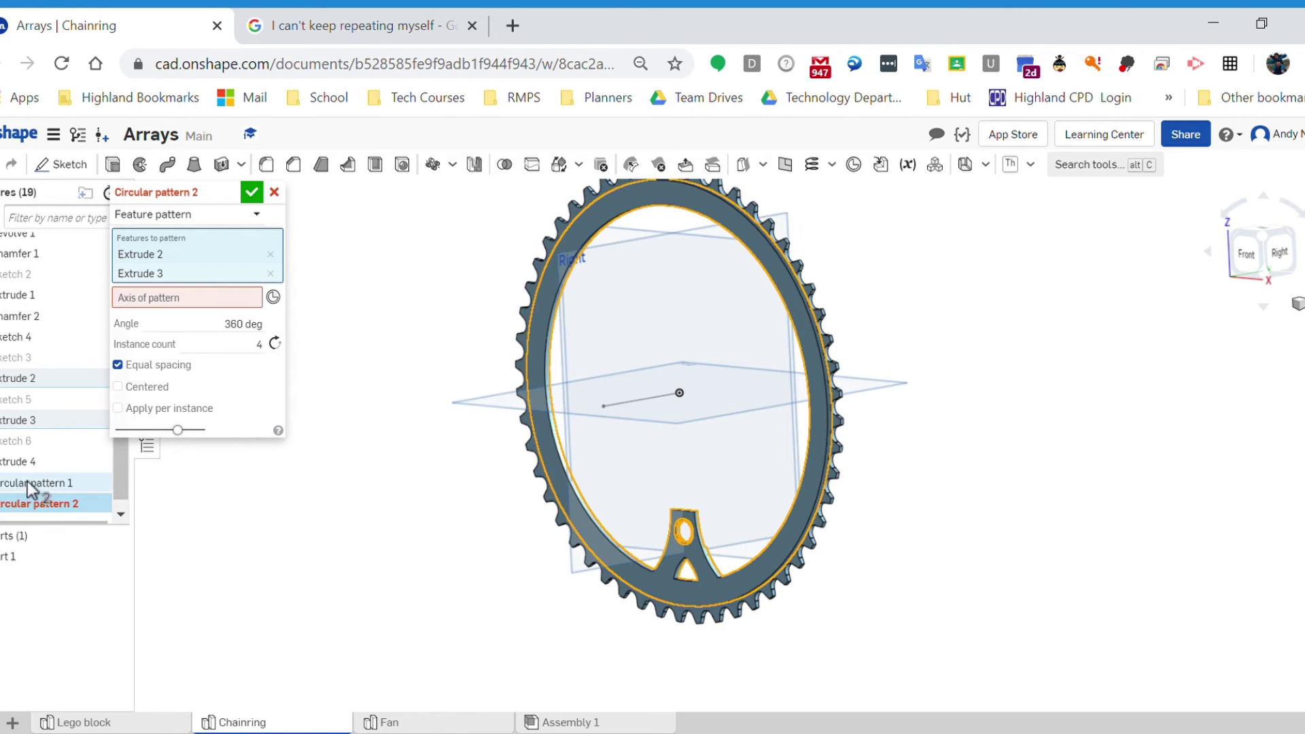
click(30, 463)
Step: Set the centre sketch line as axis, 5 instances, and enable Apply per instance
right_drag(177, 544, 688, 520)
right_drag(660, 585, 573, 589)
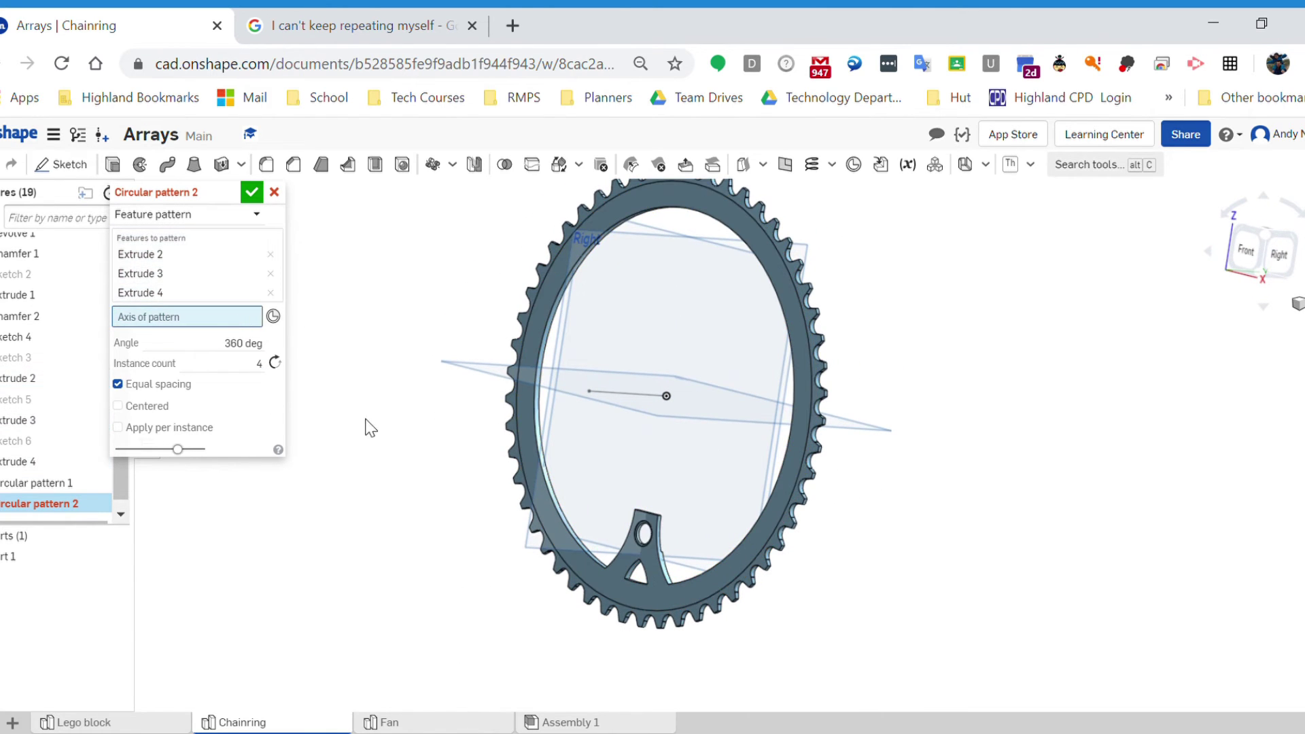
click(621, 392)
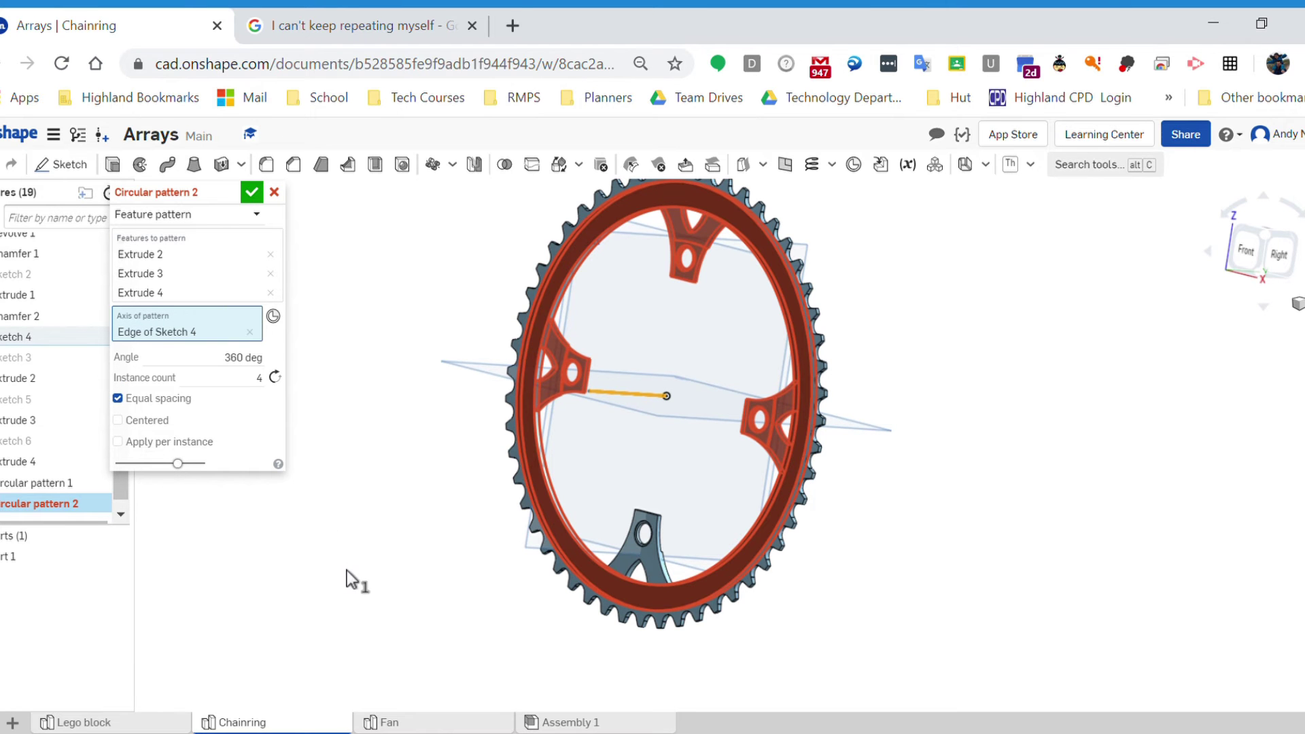
key(shift+1)
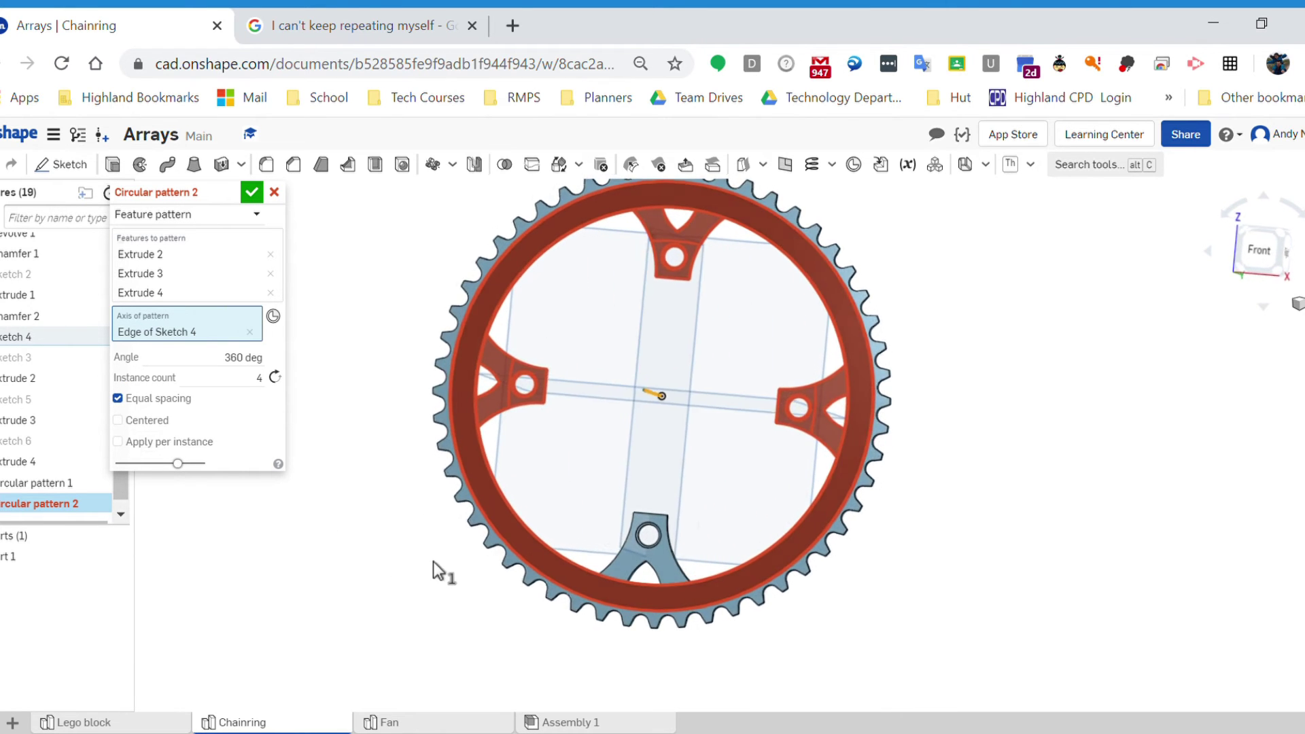
right_drag(455, 577, 275, 467)
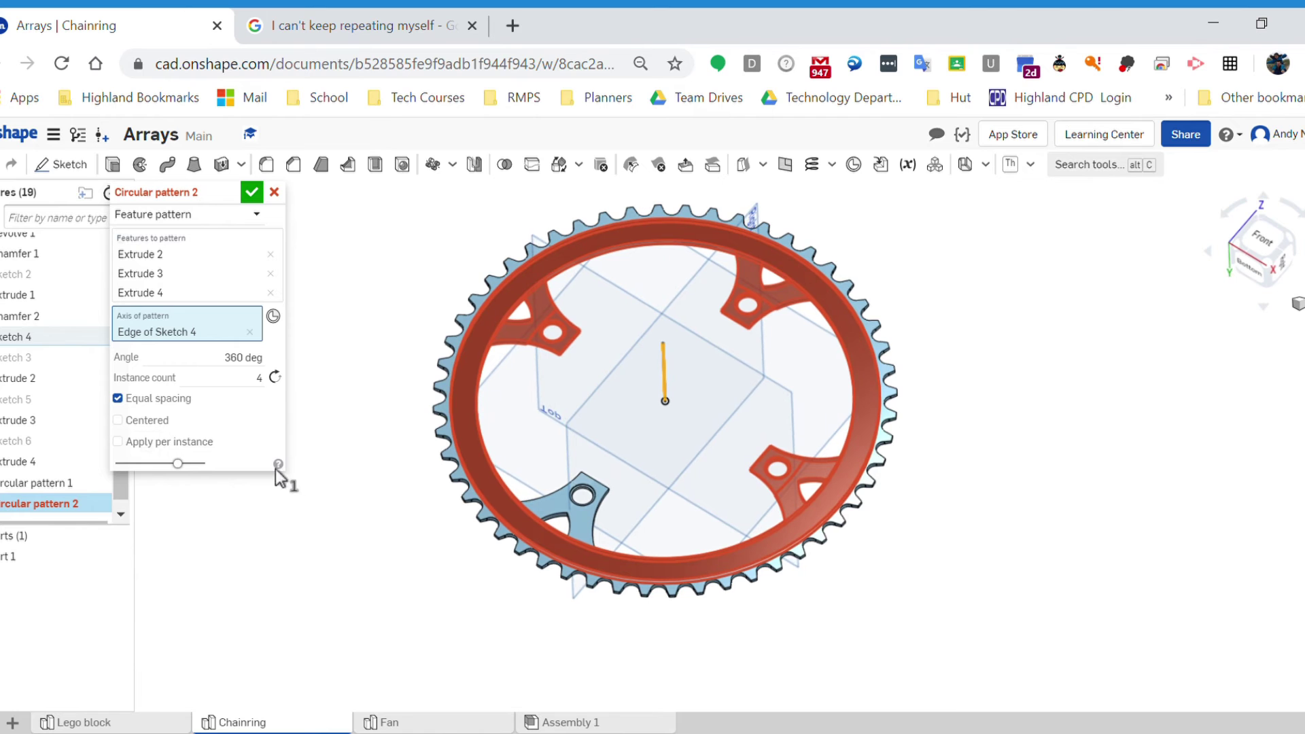
click(267, 392)
right_drag(531, 338, 633, 393)
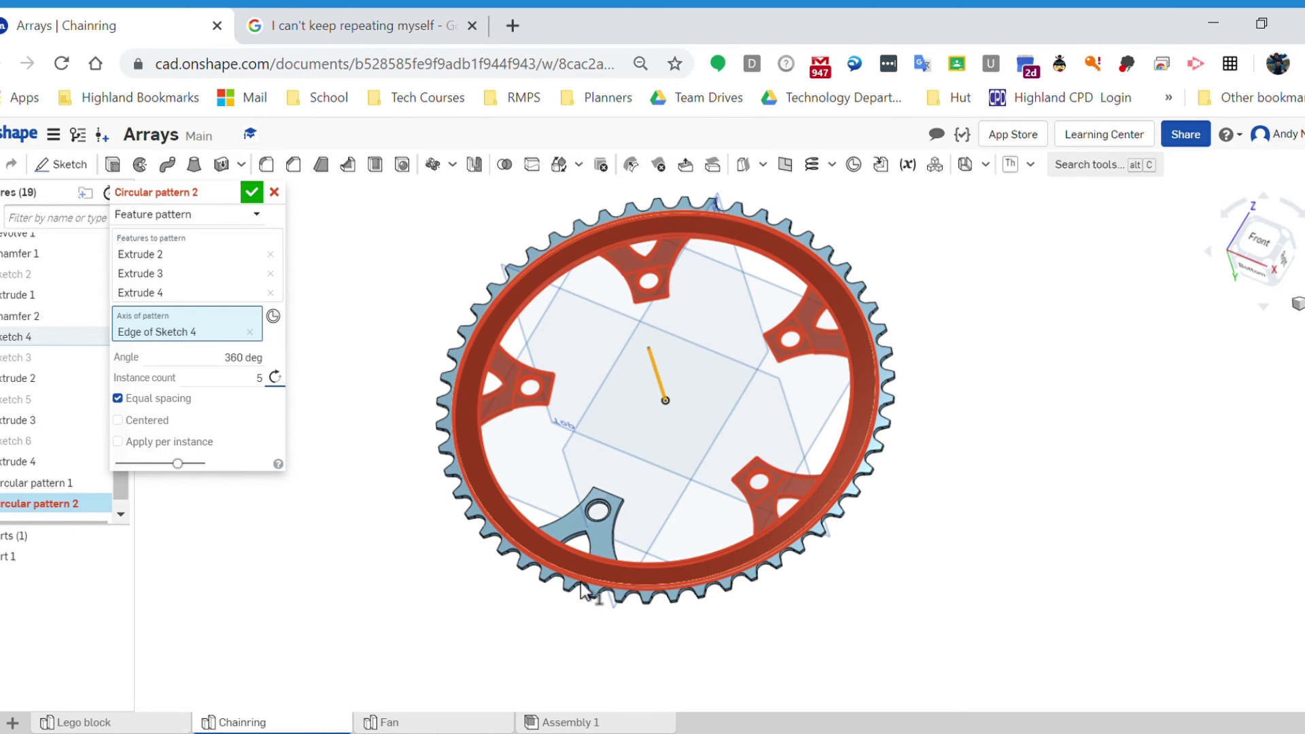
right_drag(492, 259, 479, 312)
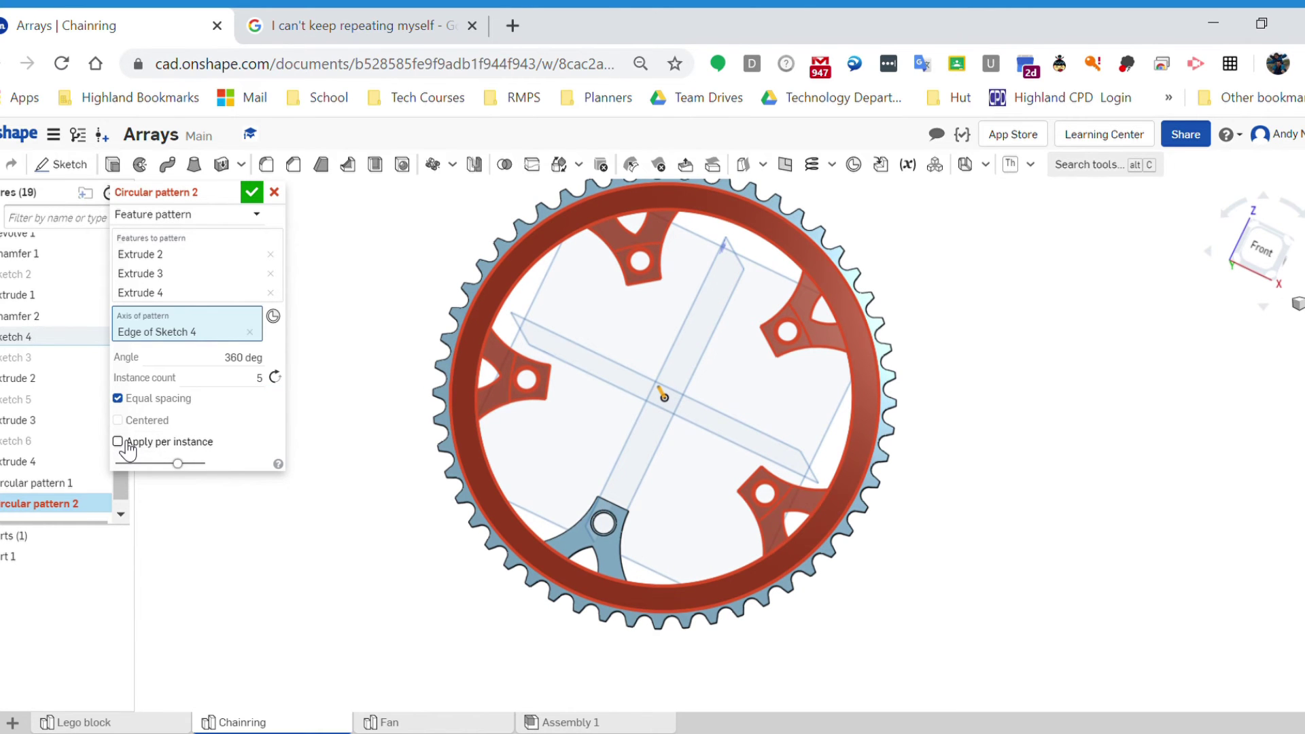
click(127, 445)
Step: Review the five-lug preview and accept Circular pattern 2
right_drag(265, 565, 594, 535)
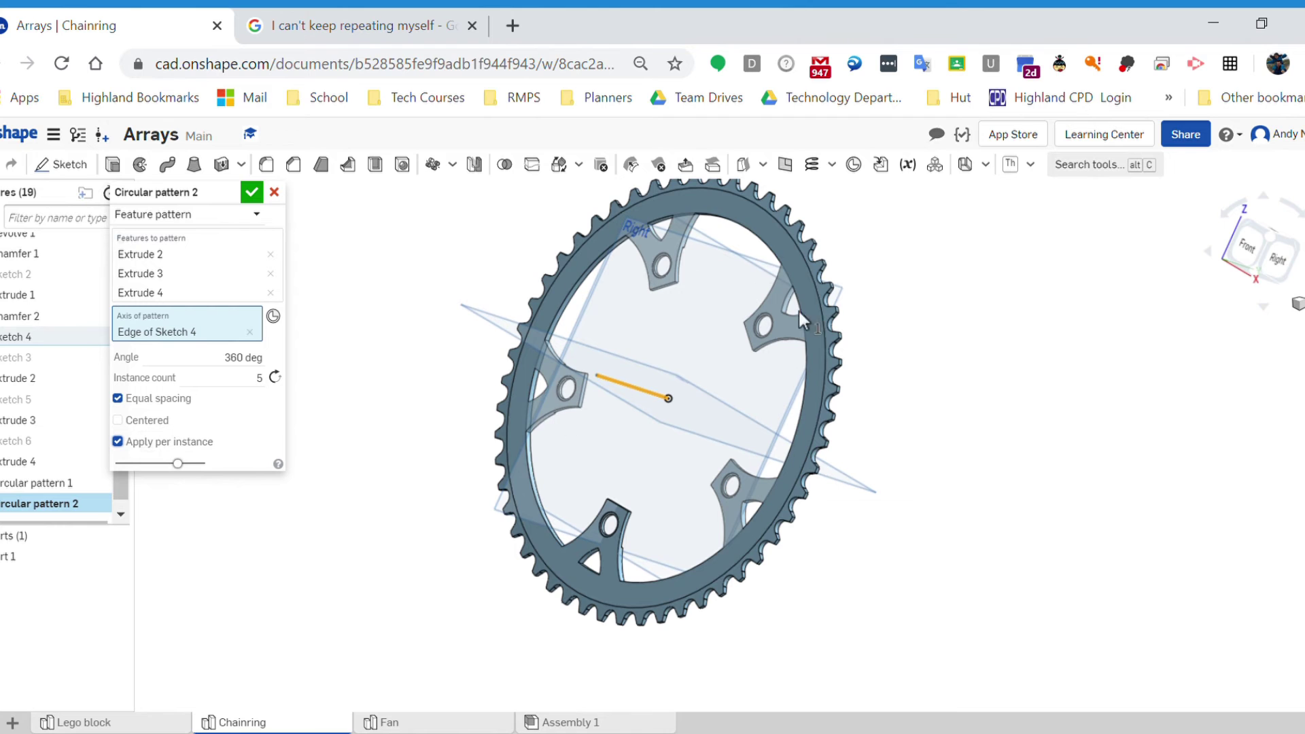
key(n)
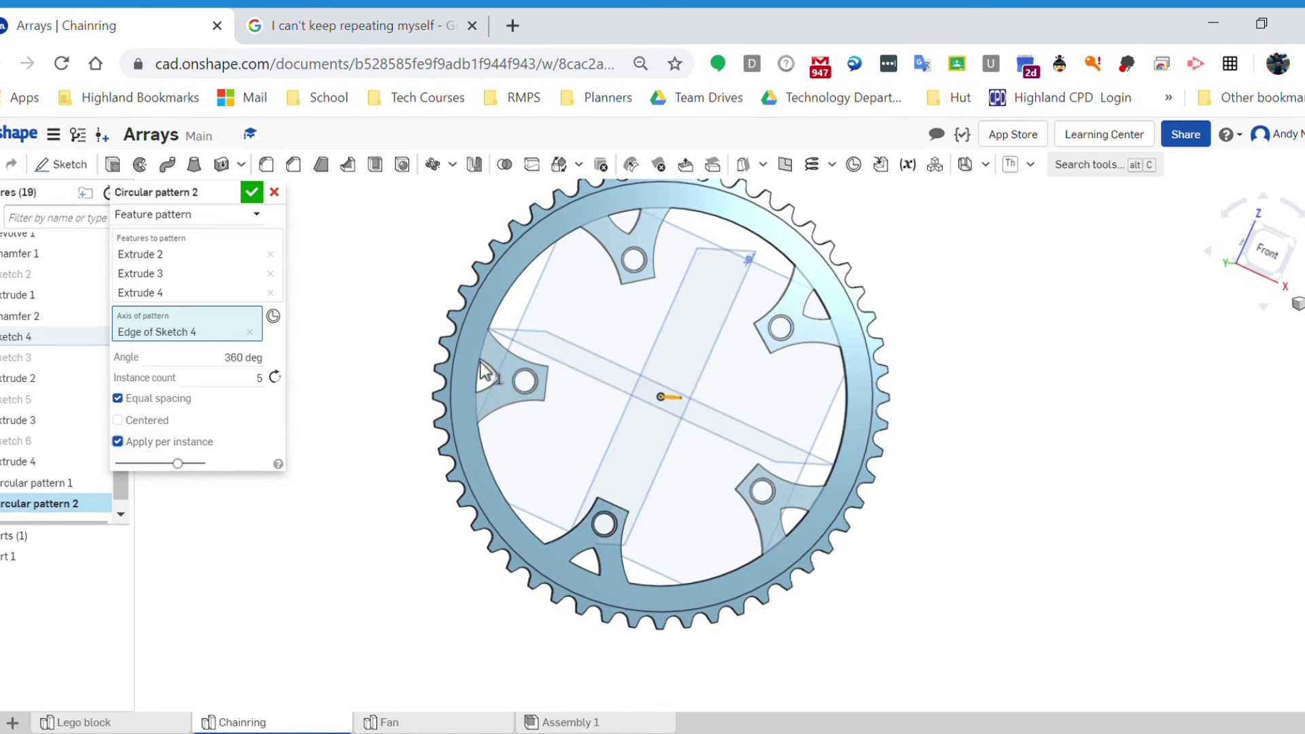
right_drag(473, 500, 431, 467)
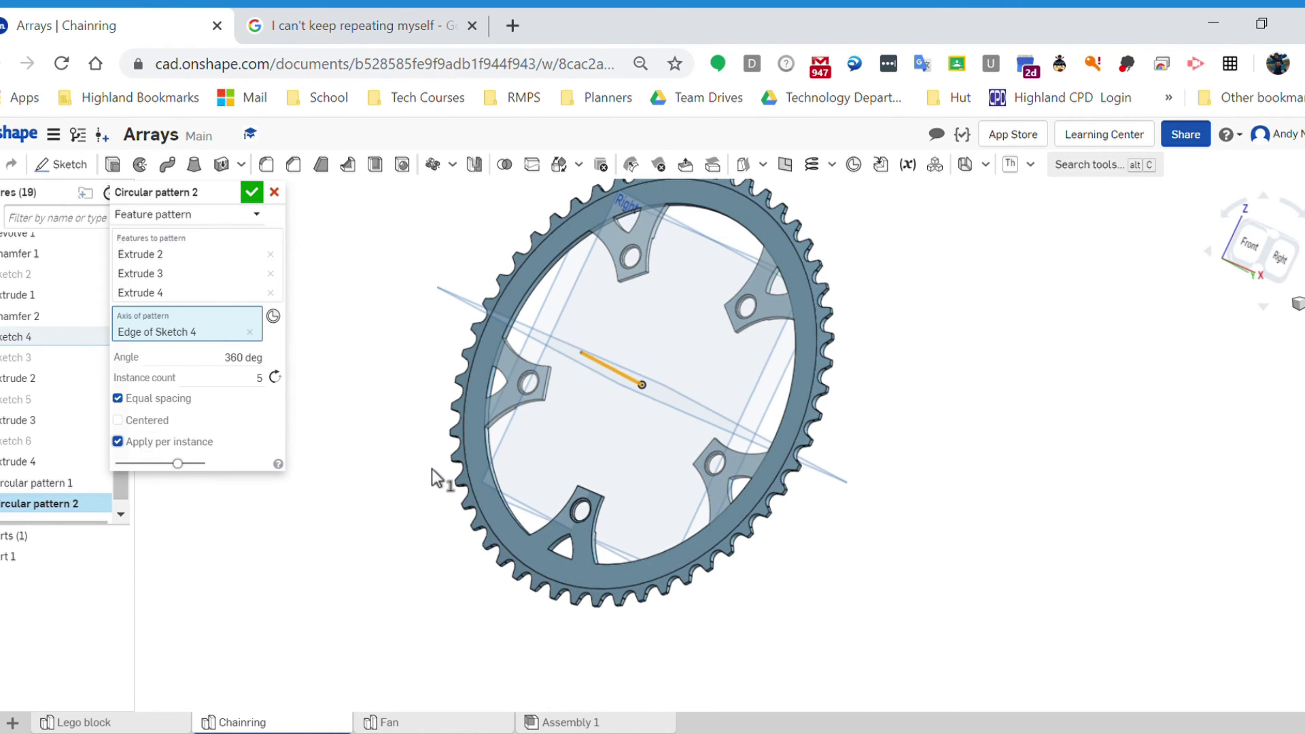
click(251, 192)
Step: Orbit around the finished chainring, then switch to the Lego block part studio
mouse_move(321, 466)
right_down()
mouse_move(370, 524)
mouse_move(393, 510)
mouse_move(598, 490)
mouse_move(615, 388)
right_up()
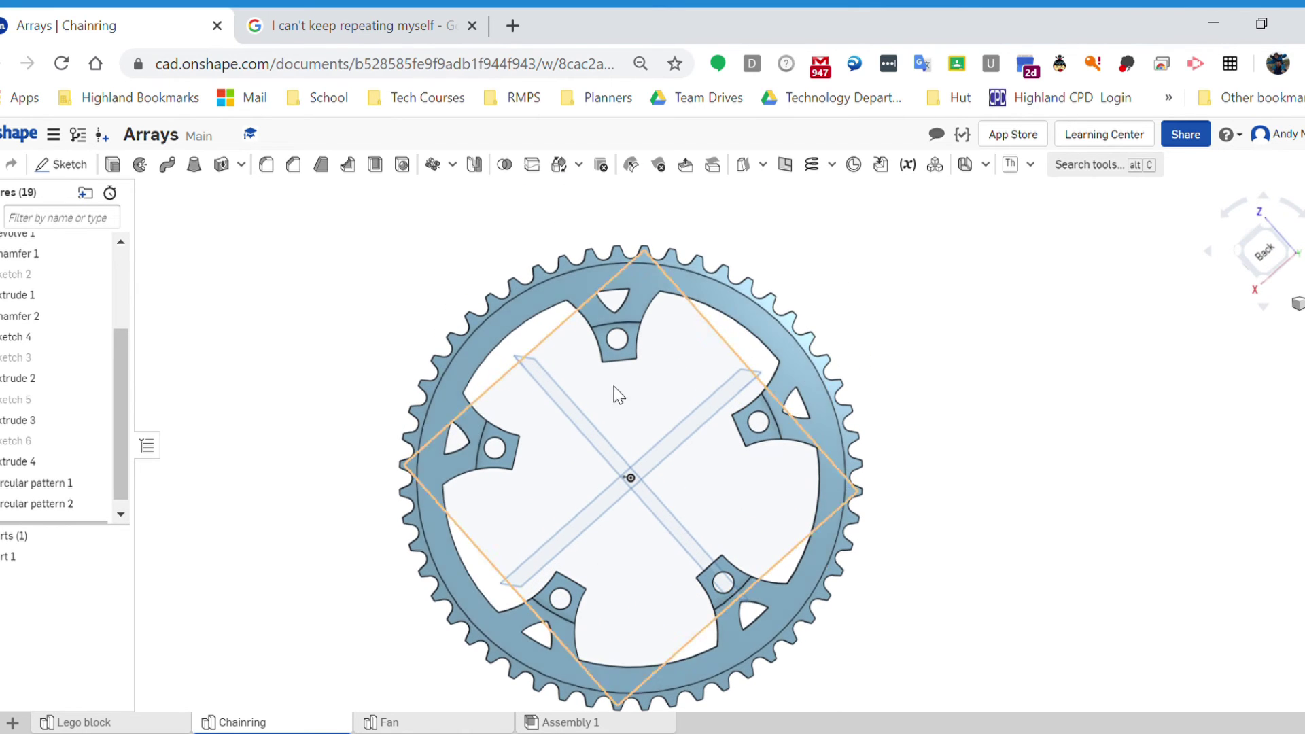
mouse_move(656, 320)
right_down()
mouse_move(693, 412)
mouse_move(564, 402)
mouse_move(681, 349)
right_up()
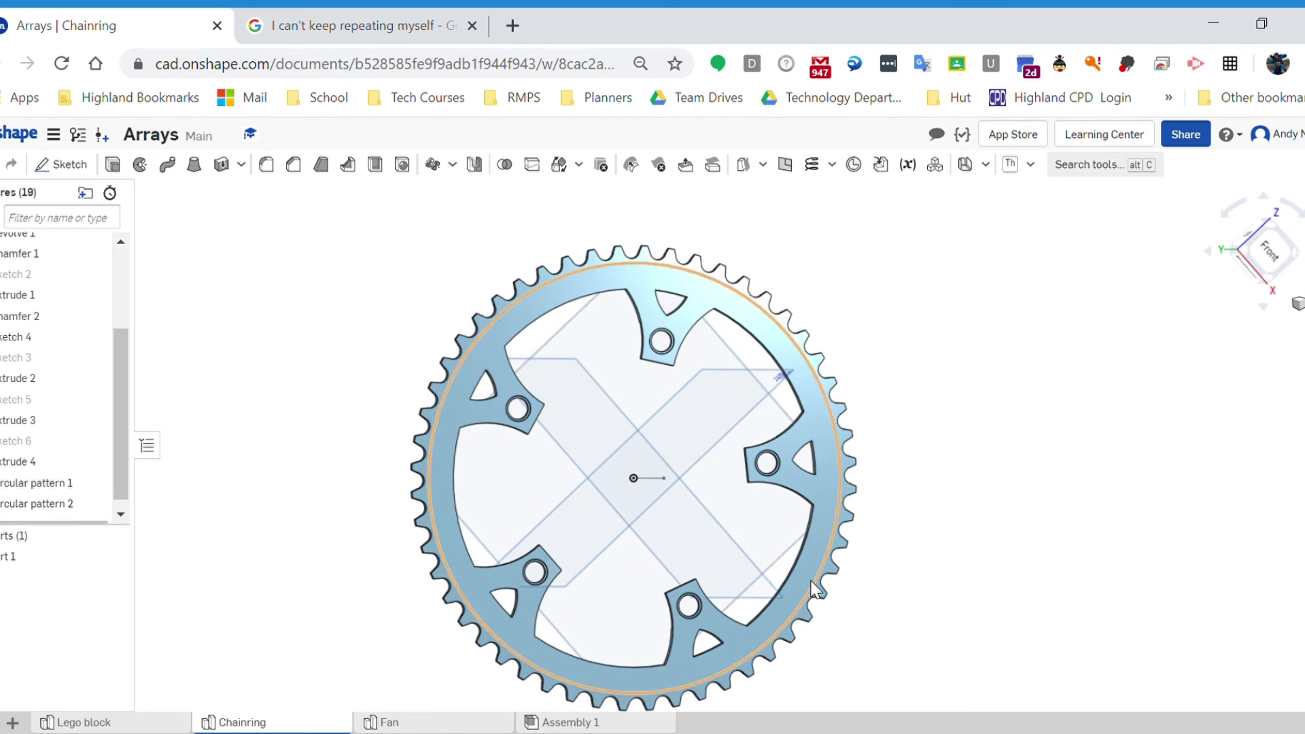
right_drag(588, 611, 774, 576)
middle_drag(773, 576, 724, 498)
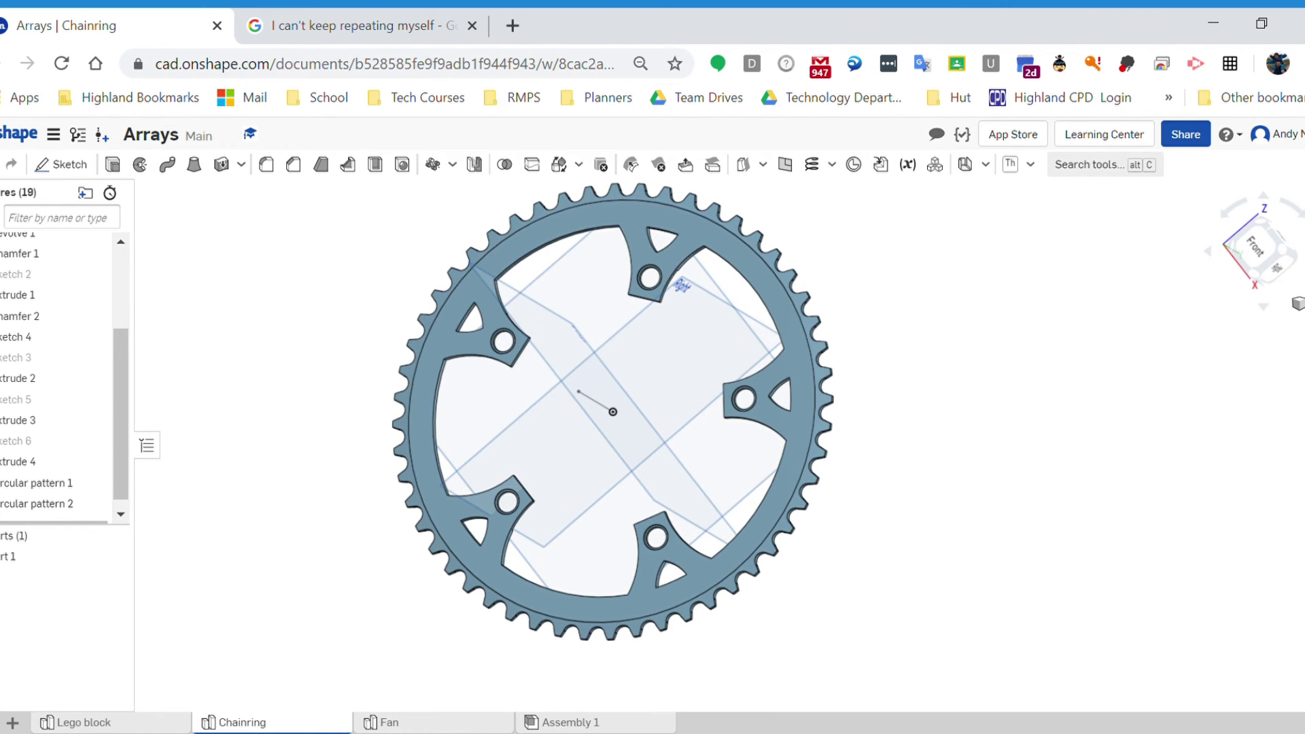
click(156, 726)
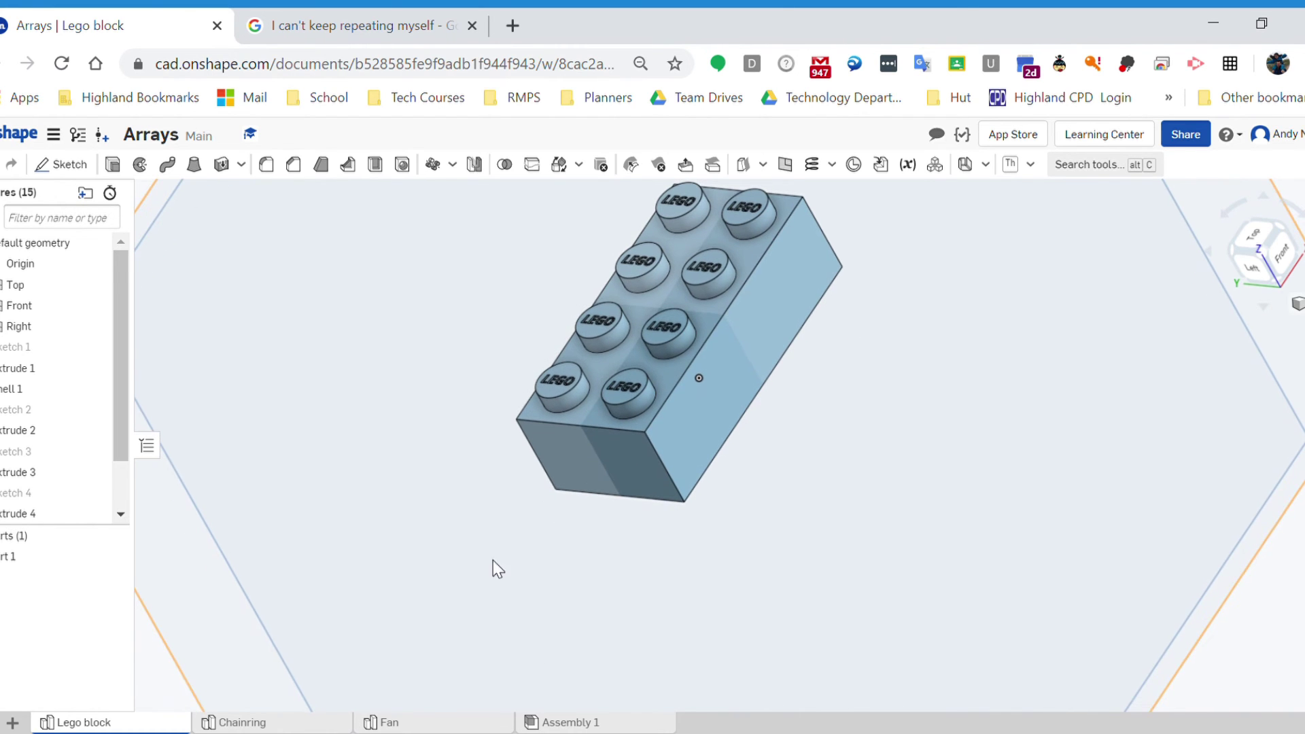
click(307, 723)
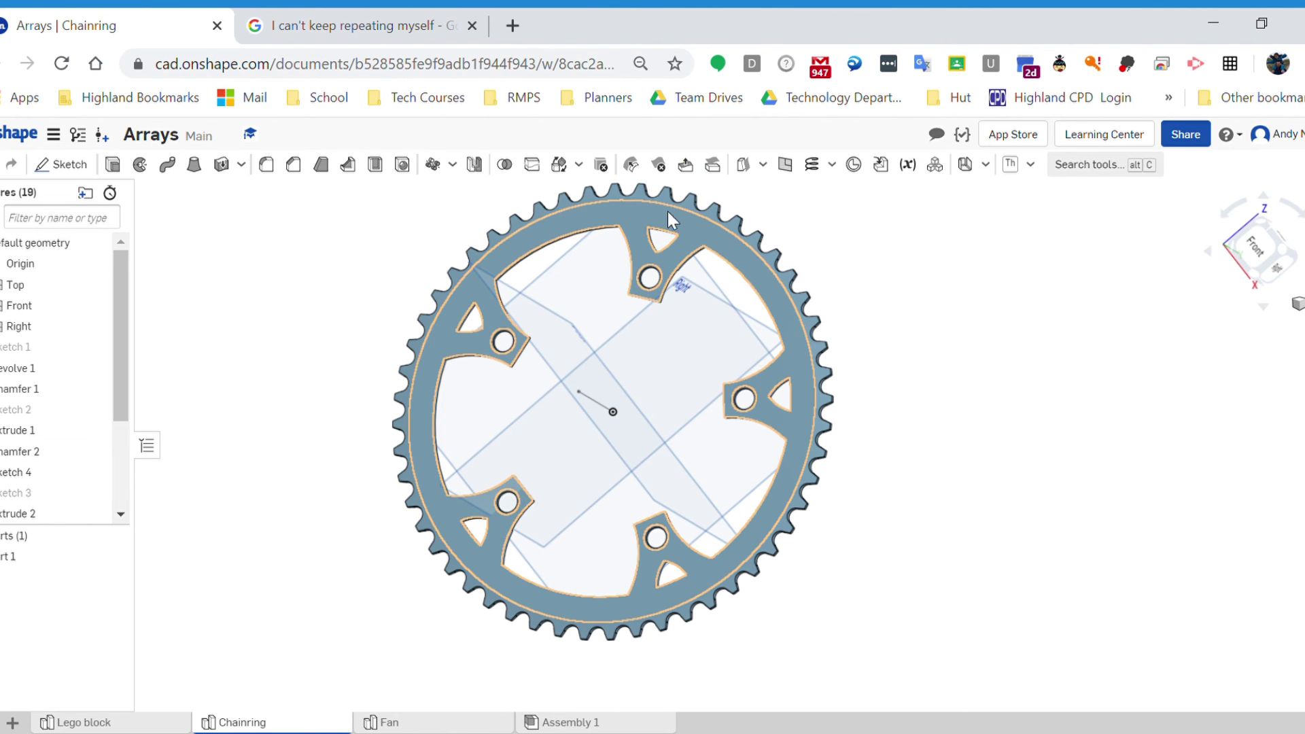
click(596, 402)
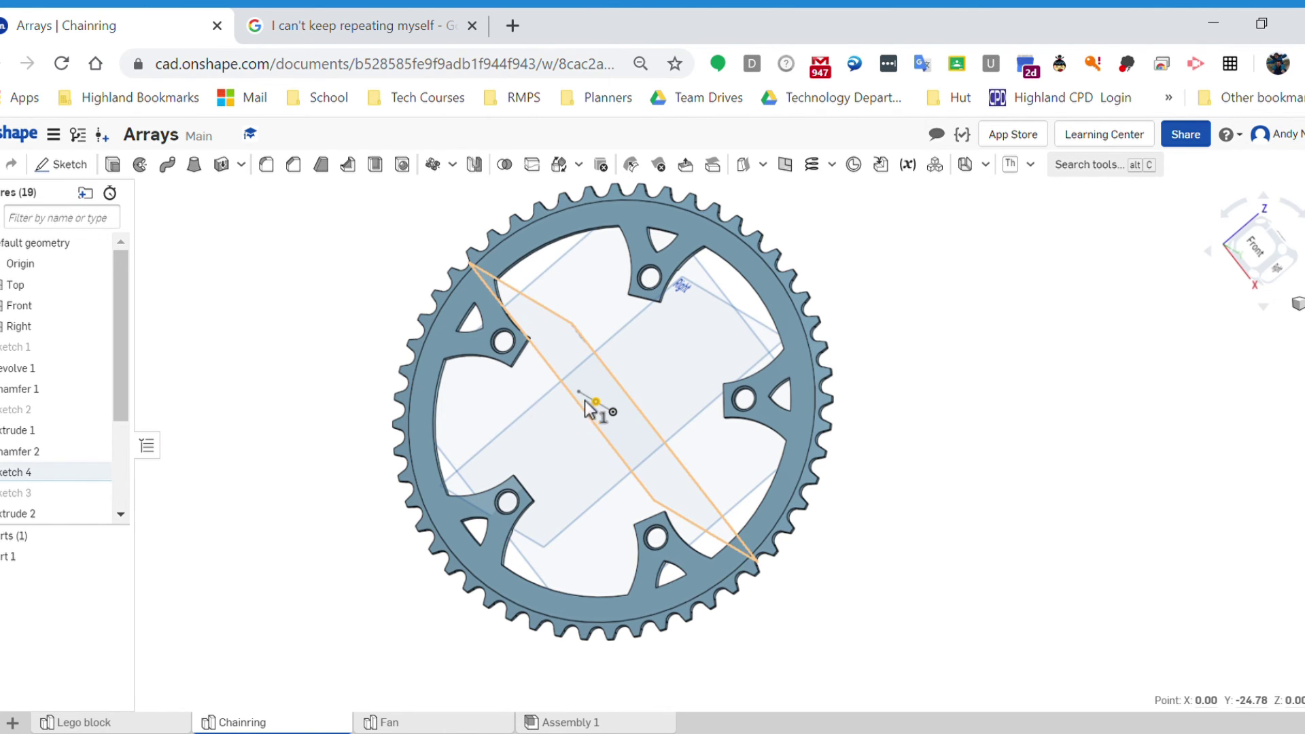
scroll(54, 487, down, 3)
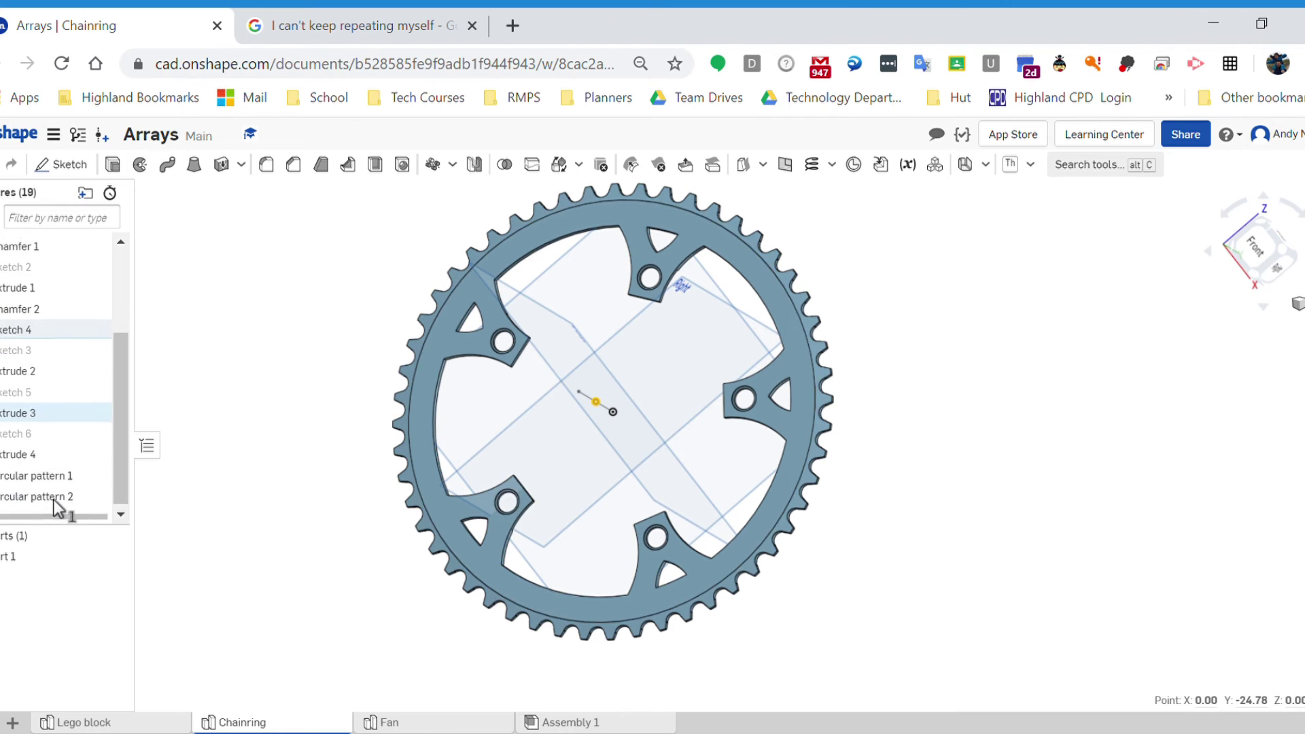
double_click(51, 469)
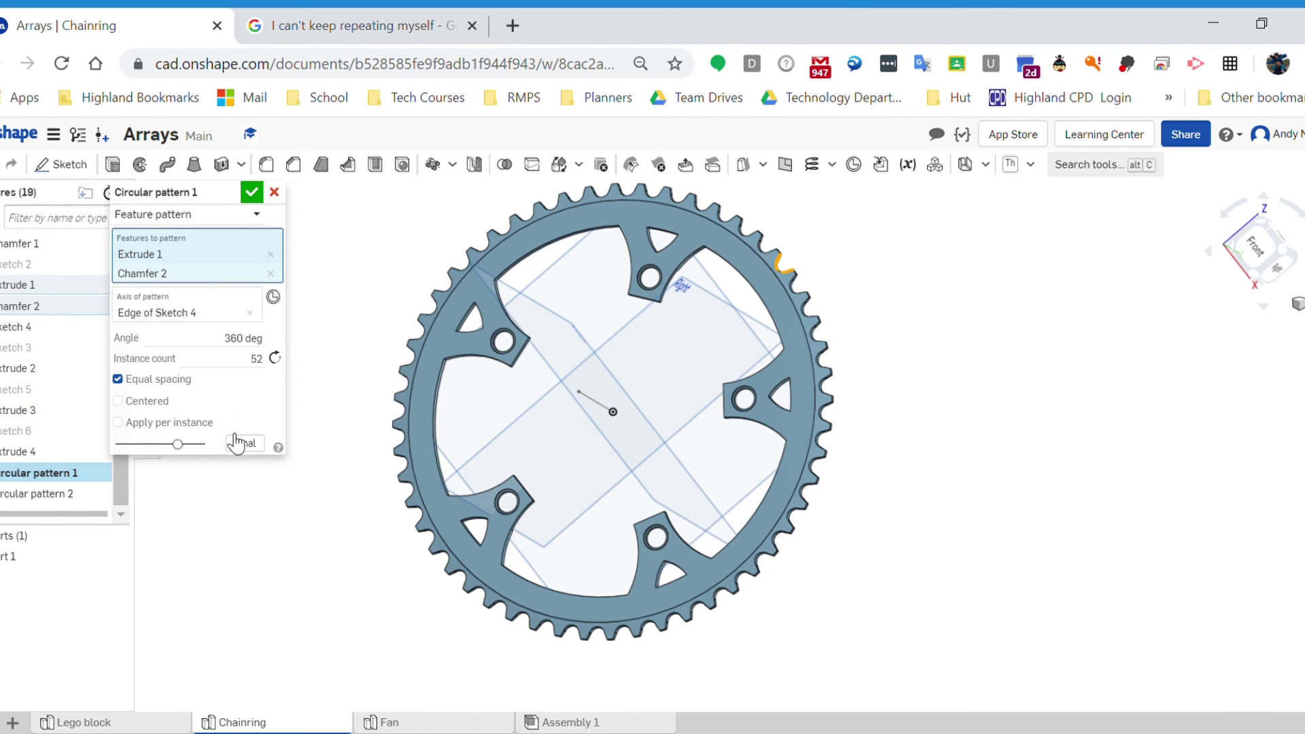
click(256, 358)
click(253, 342)
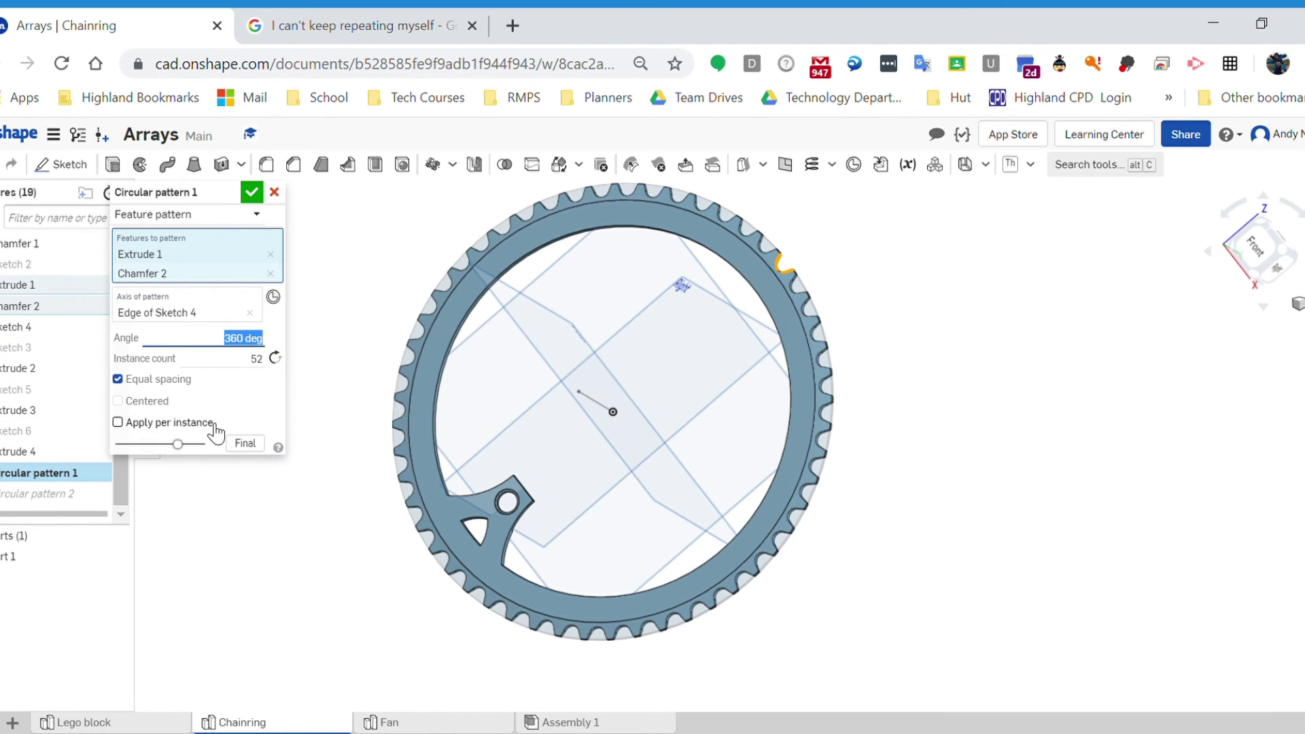
text(180)
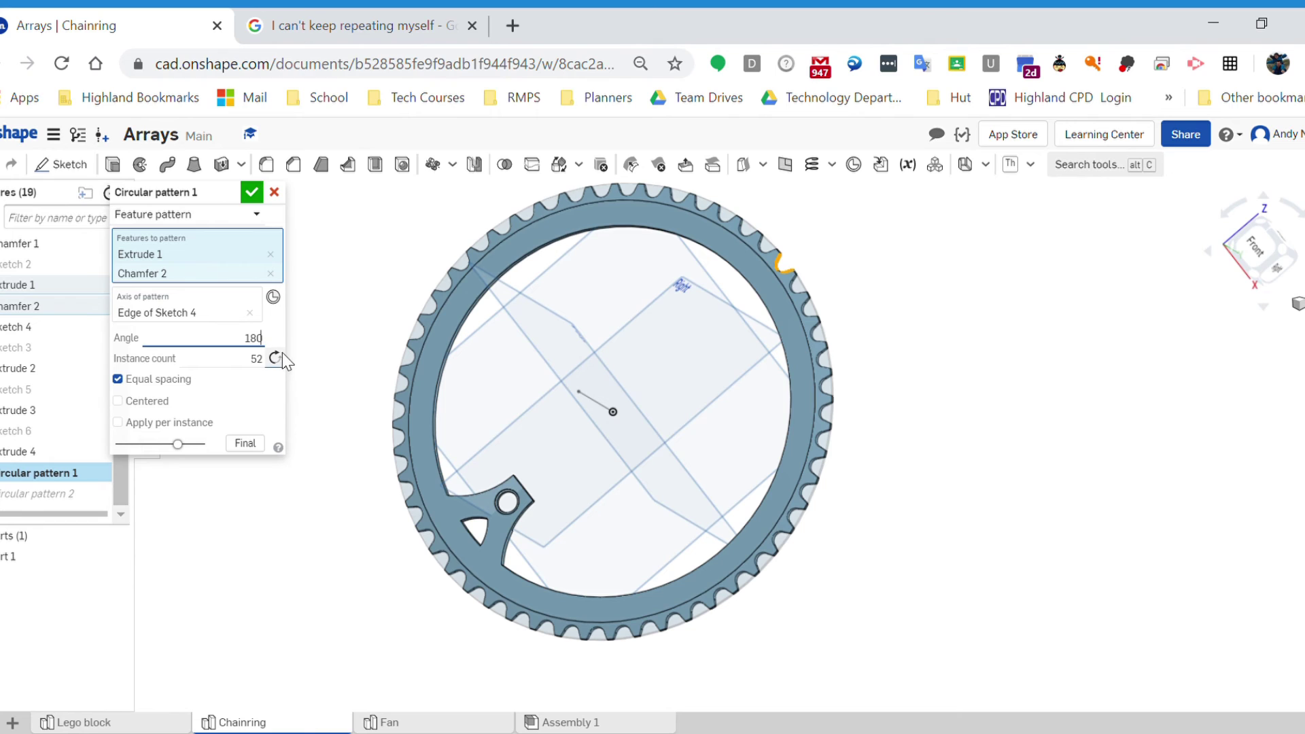
click(262, 361)
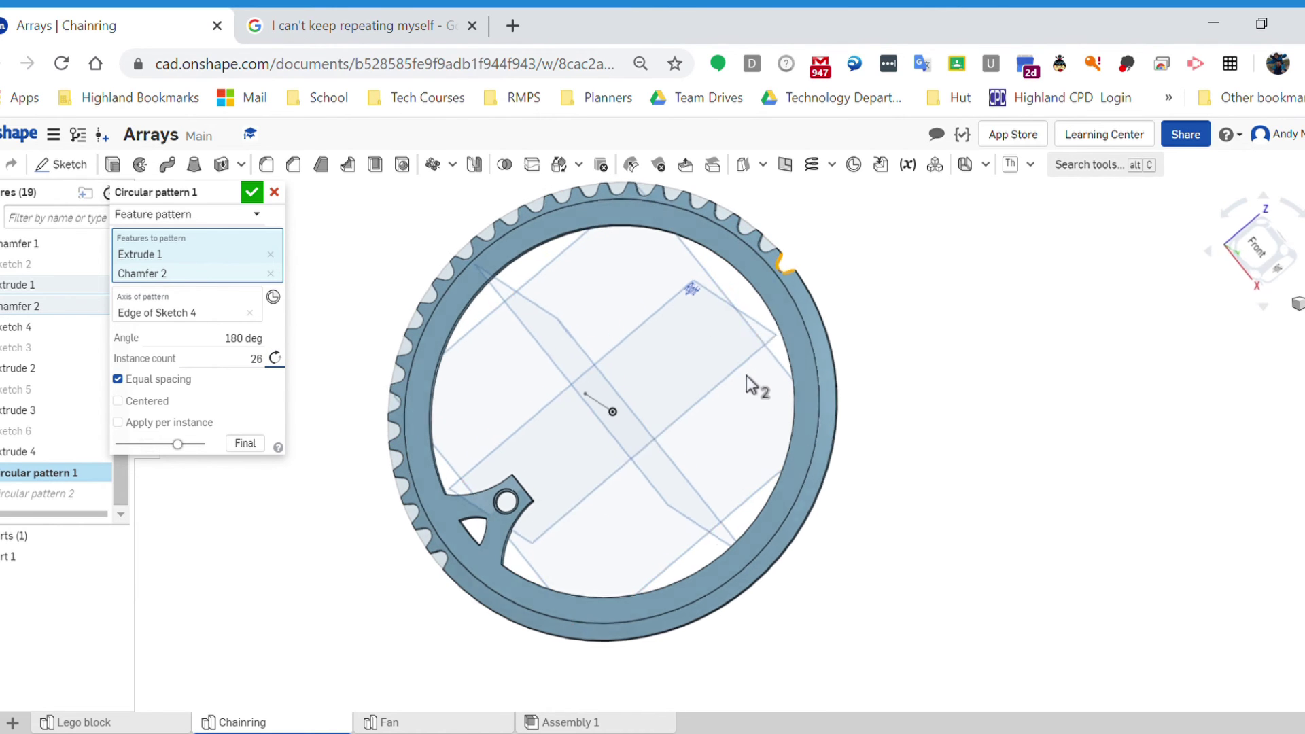
right_drag(746, 376, 764, 388)
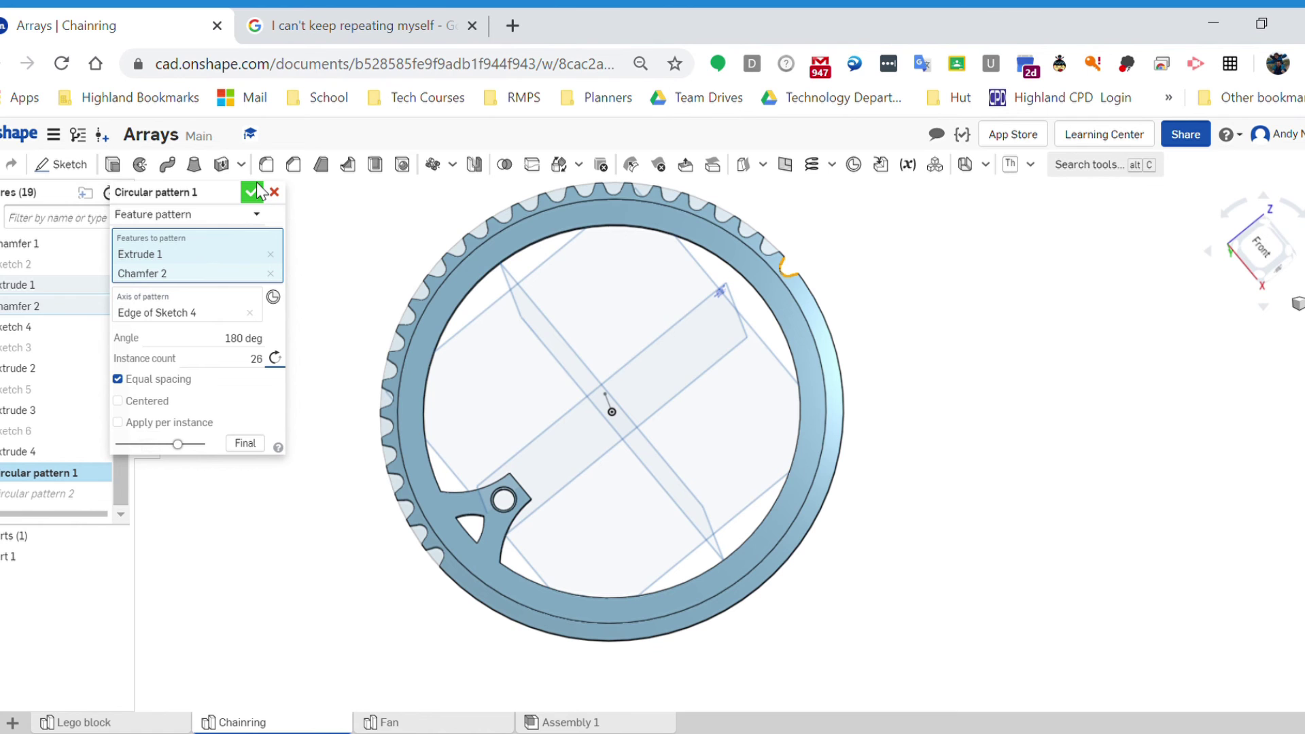
click(274, 193)
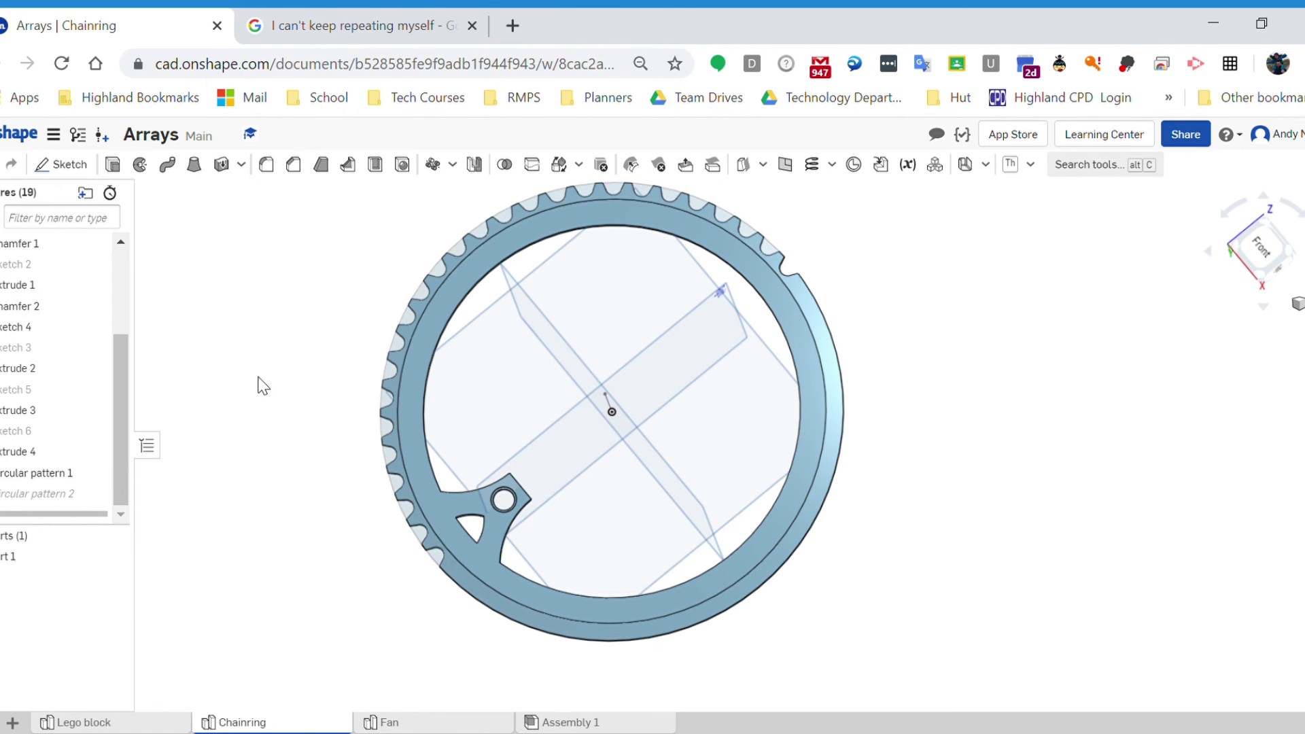
right_drag(337, 578, 359, 620)
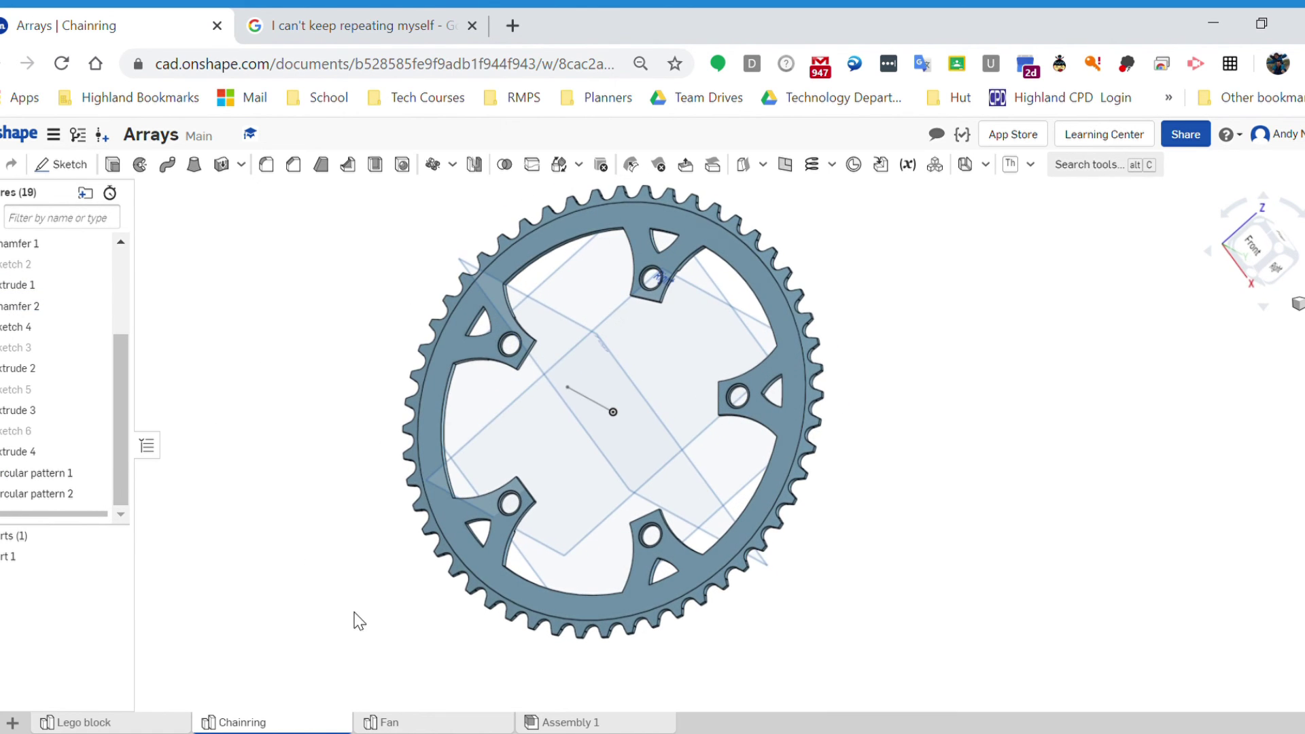
Step: Open the Fan studio in isometric and roll the history back before Circular pattern 1
click(401, 724)
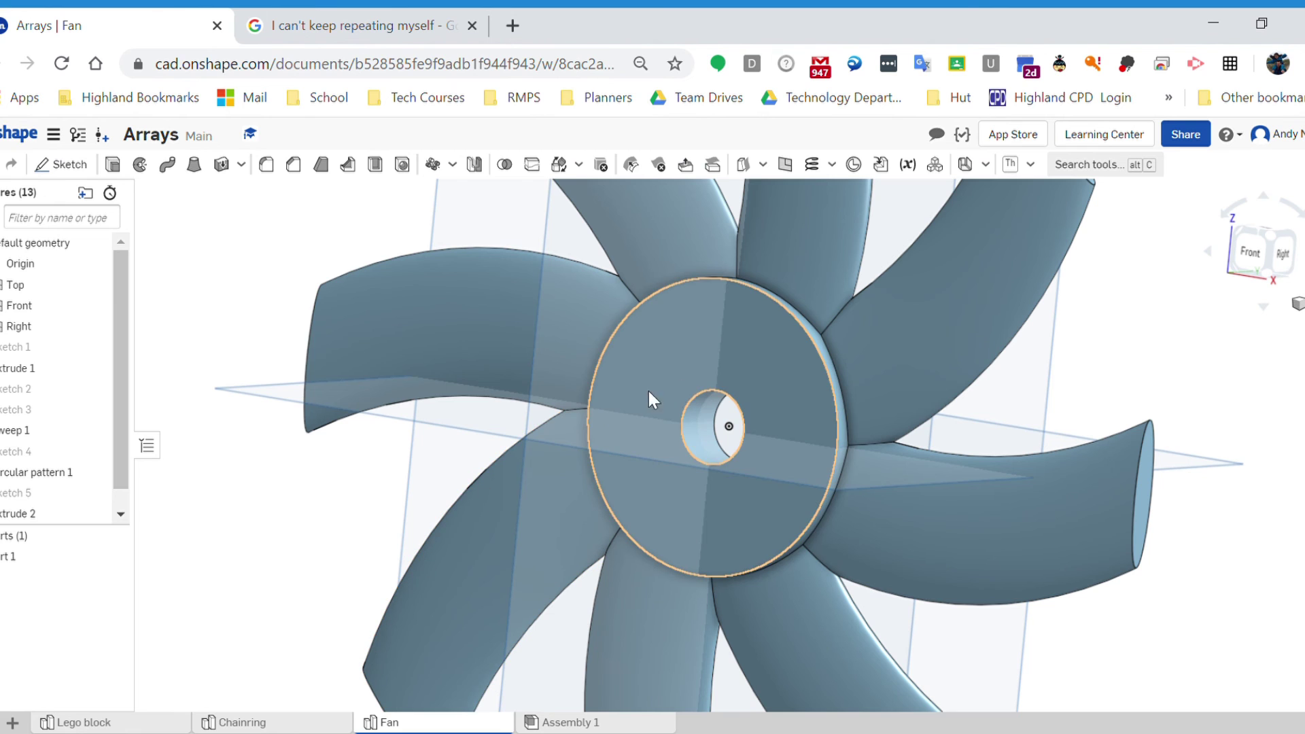
key(shift+7)
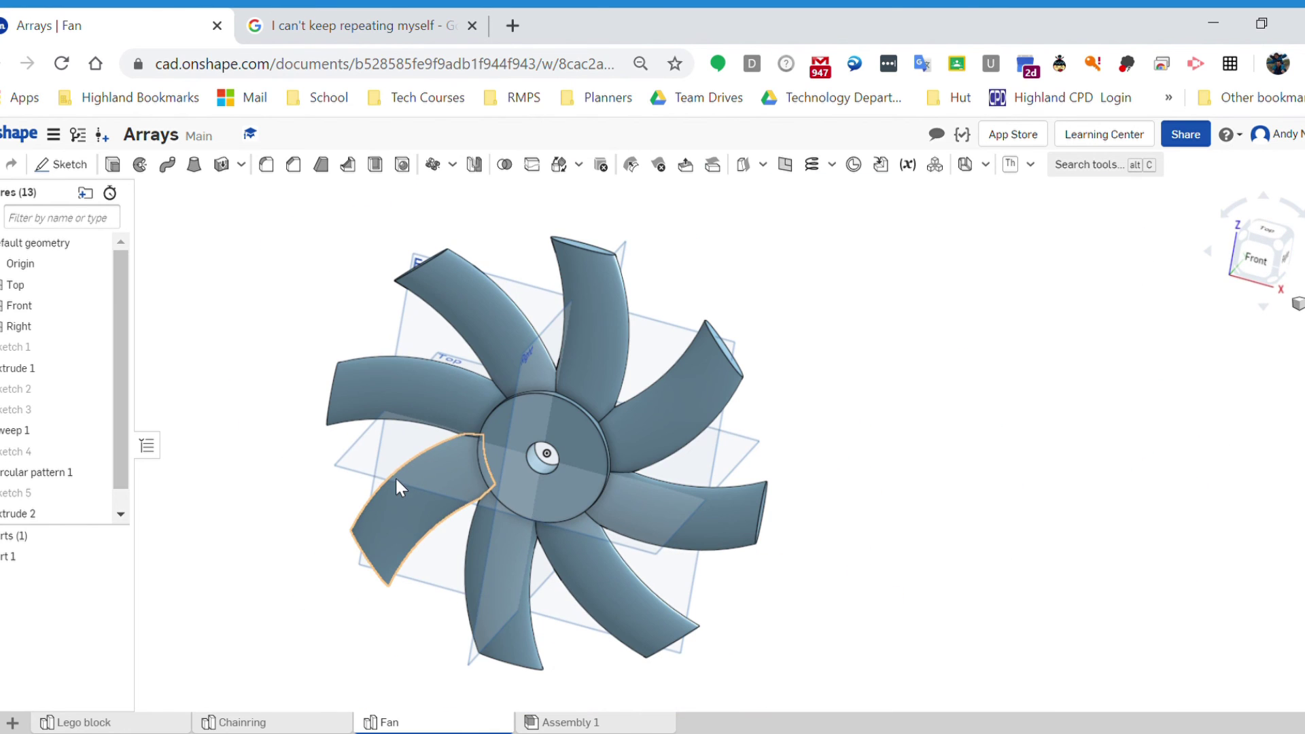
click(121, 514)
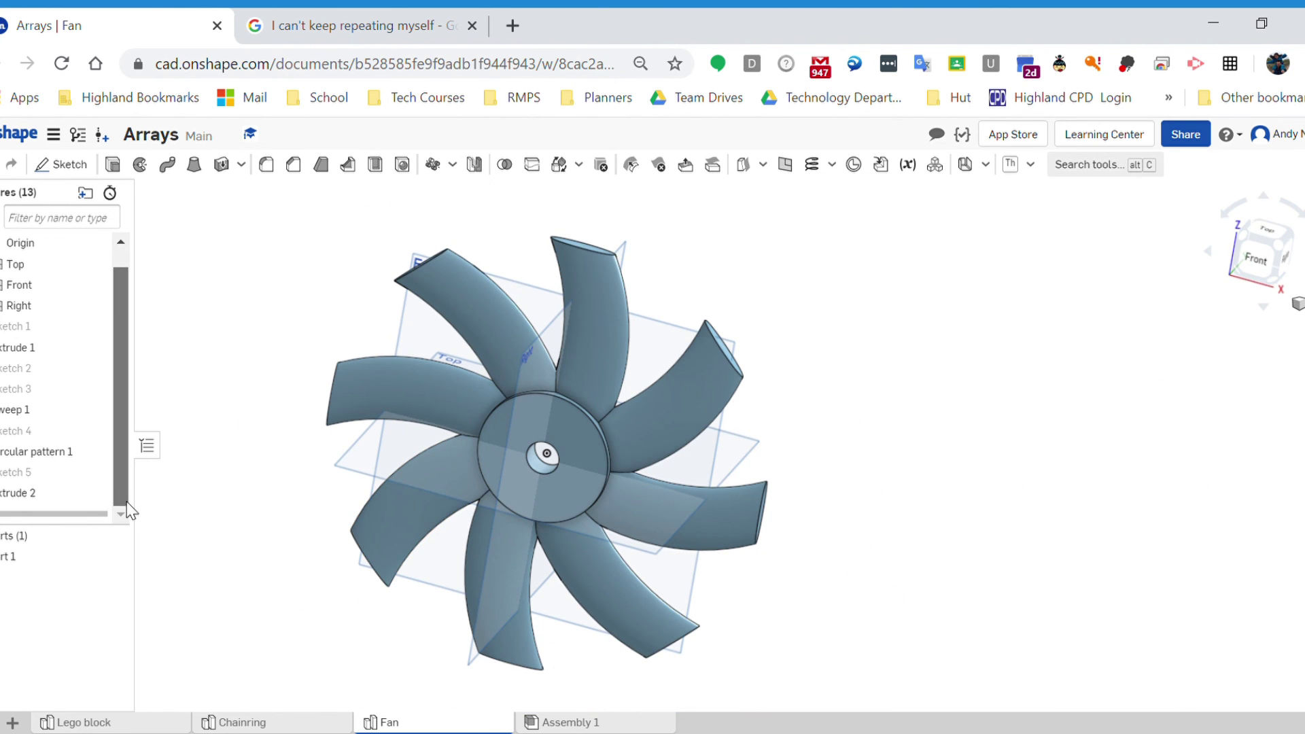
click(17, 453)
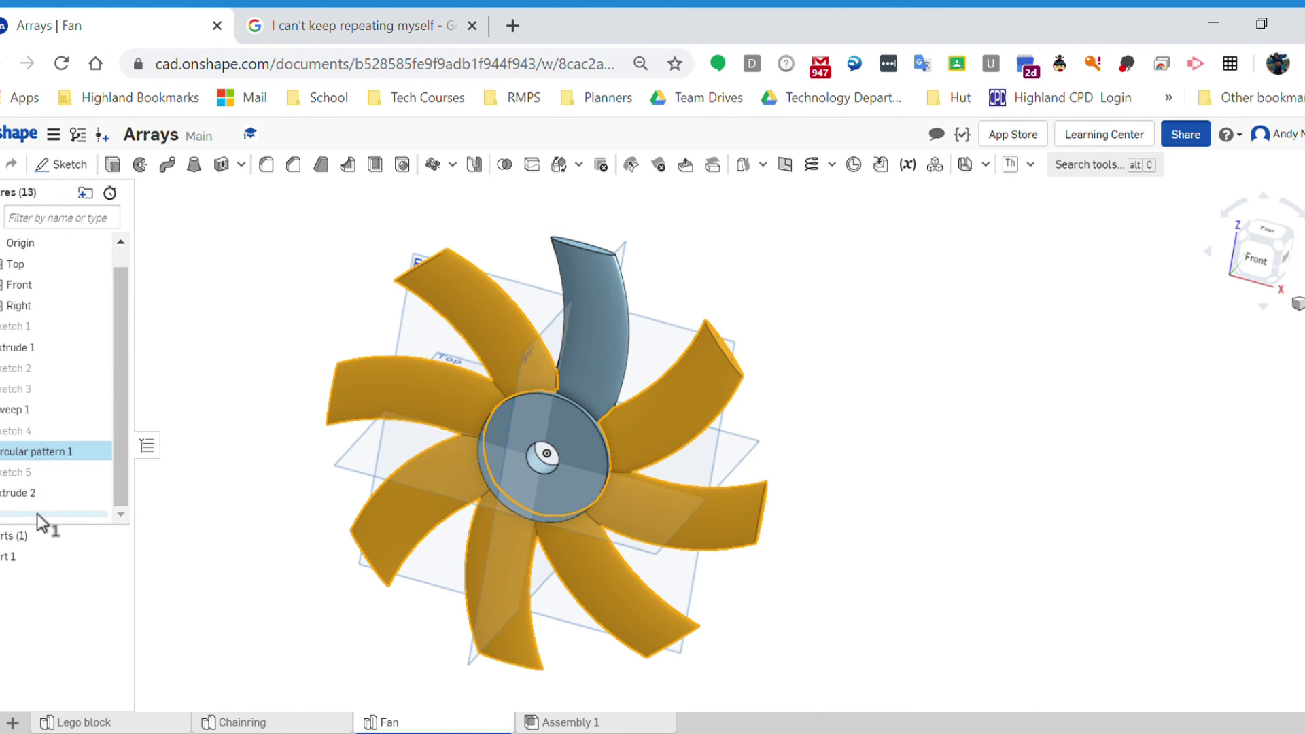
drag(37, 513, 55, 444)
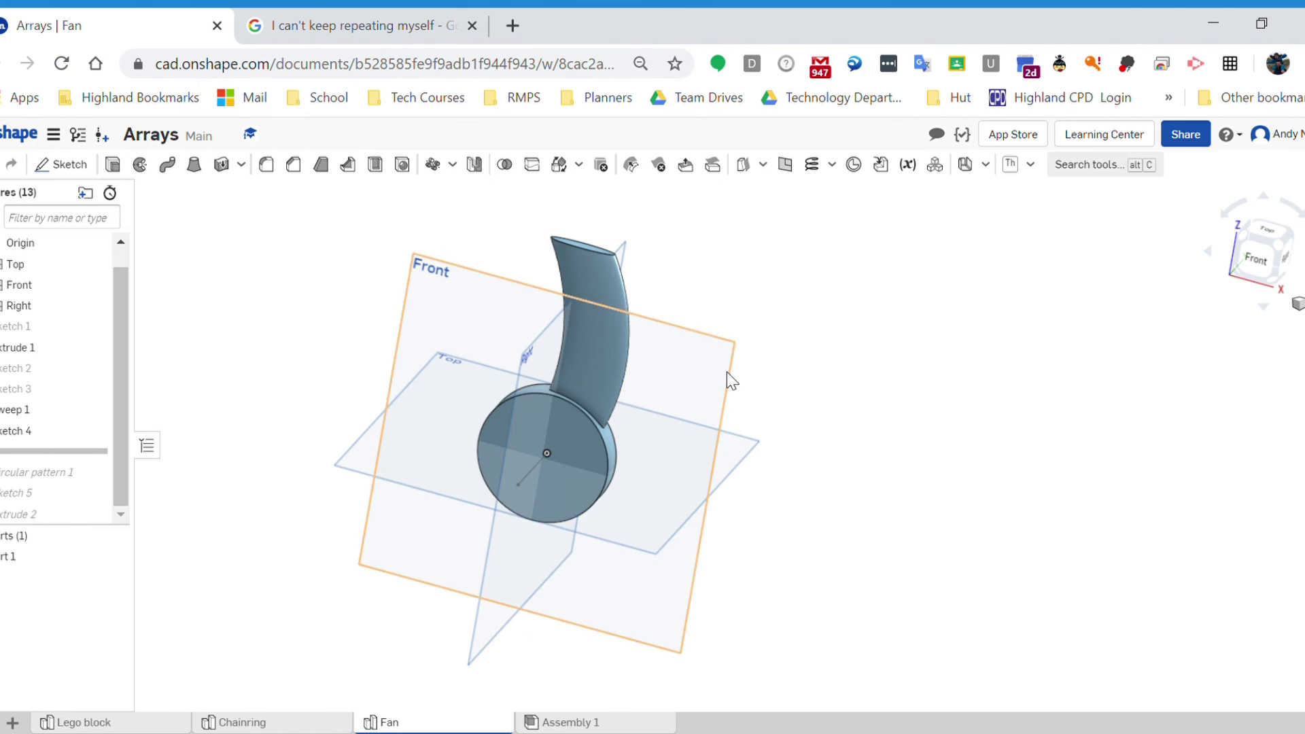
right_drag(731, 381, 893, 318)
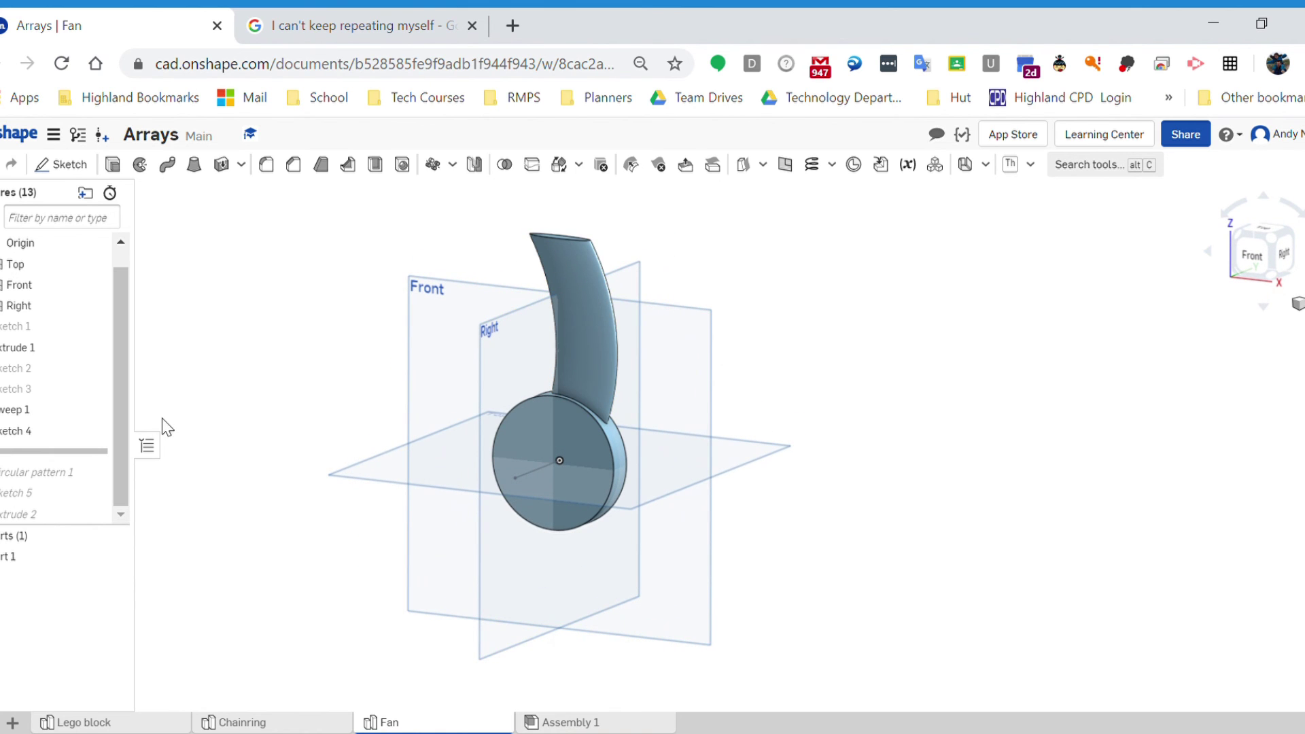
Step: Highlight the blade's Sketch 2, Sketch 3 and Sweep 1, then roll the history forward again
click(12, 369)
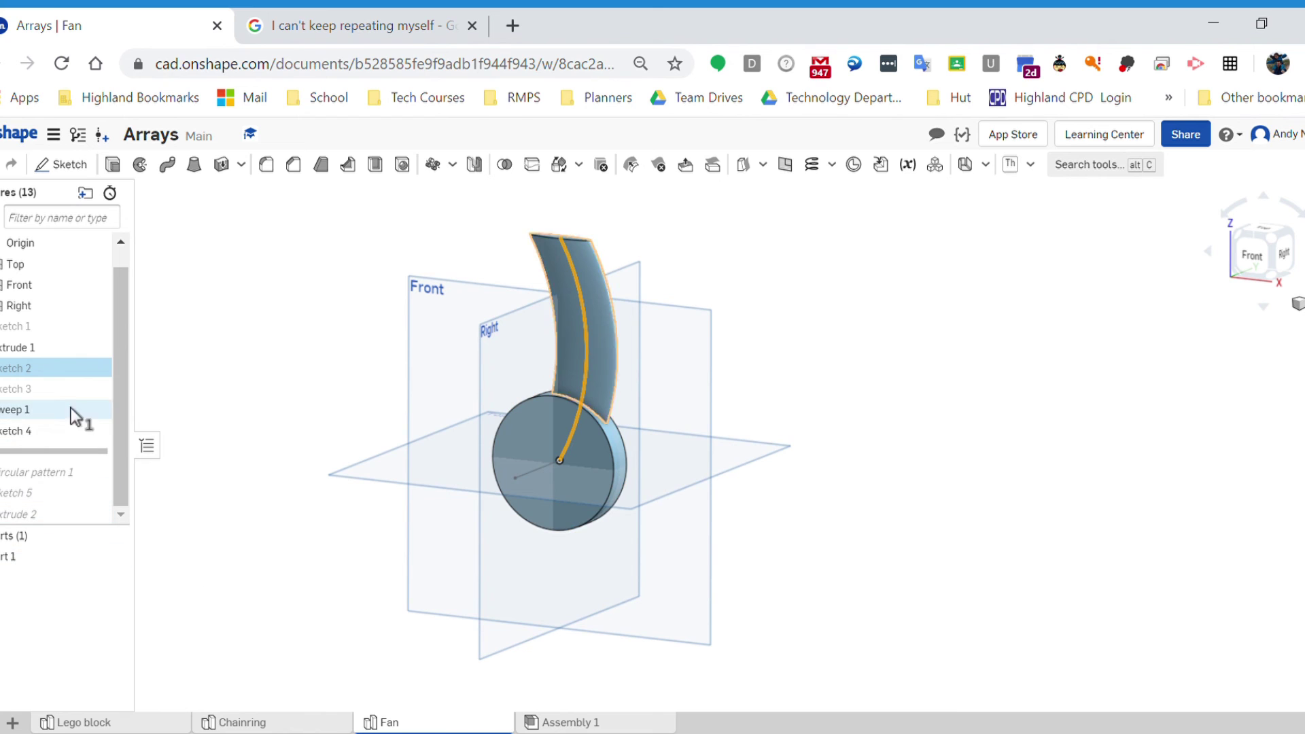
shift+click(41, 389)
key(shift+7)
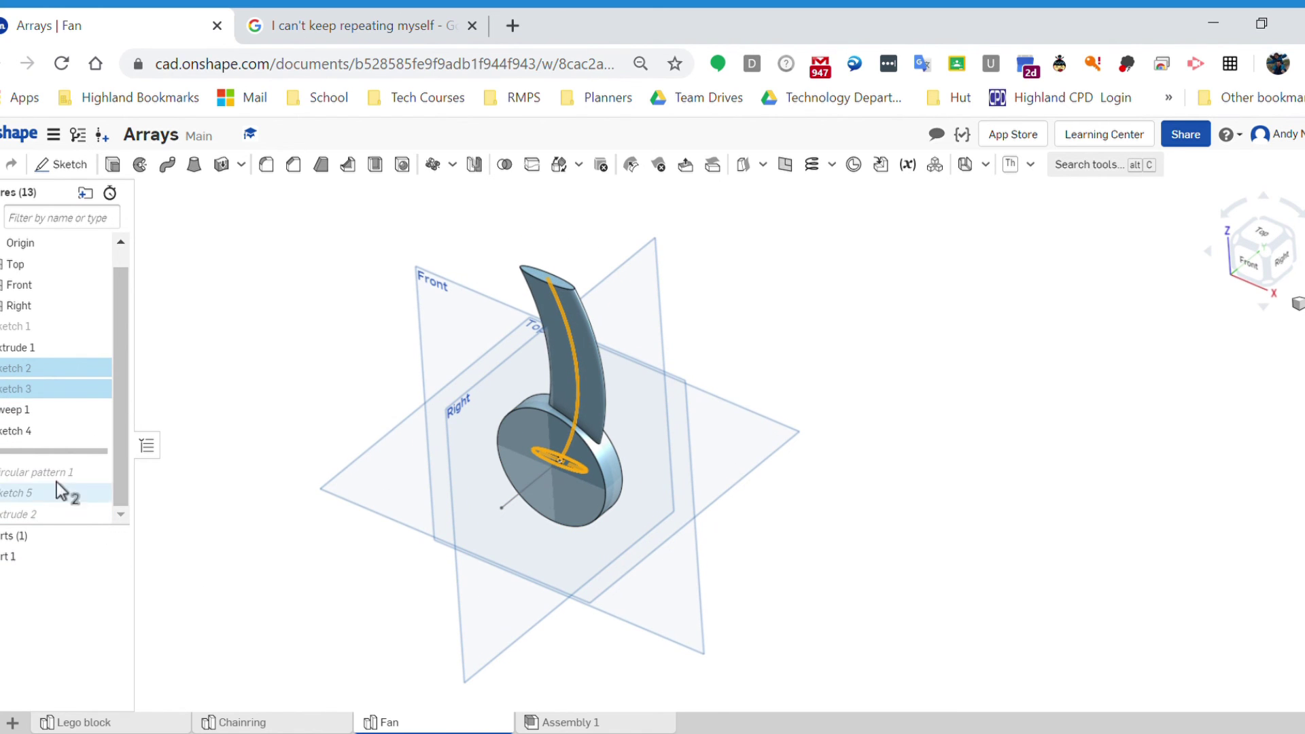
shift+click(61, 410)
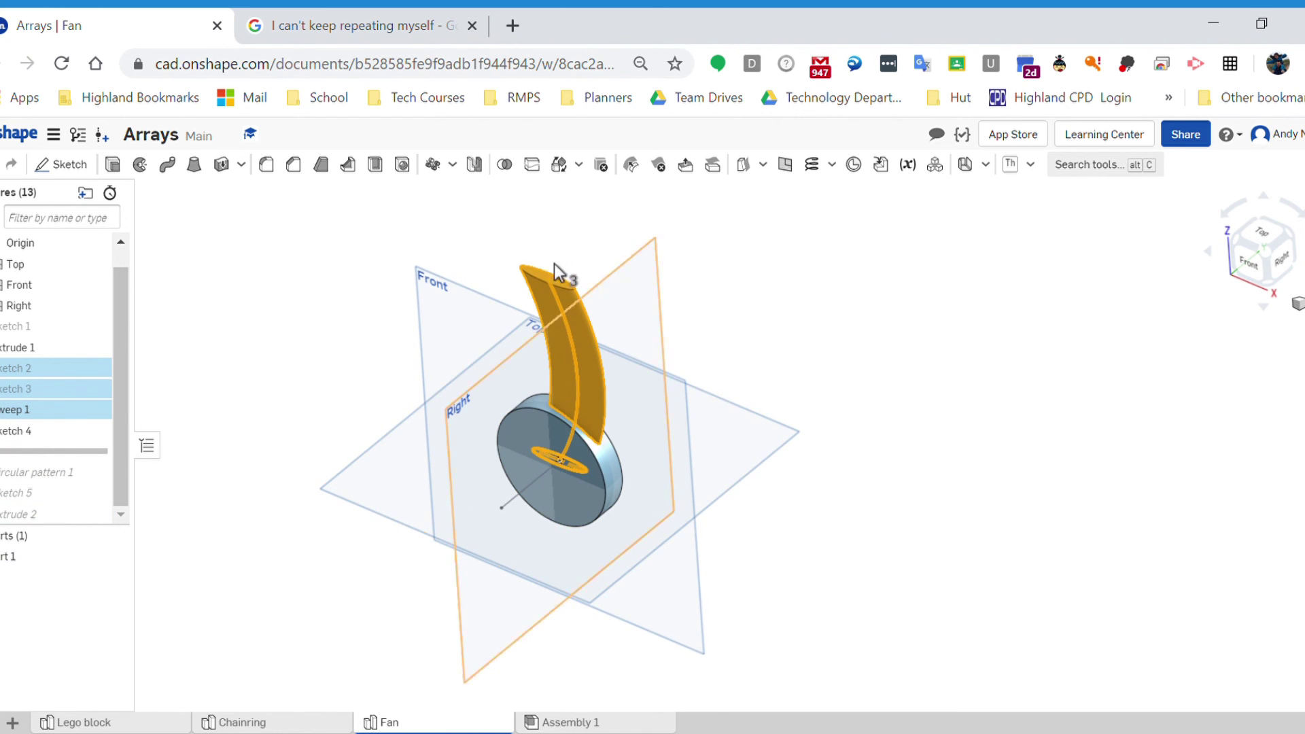
click(247, 472)
drag(98, 451, 95, 484)
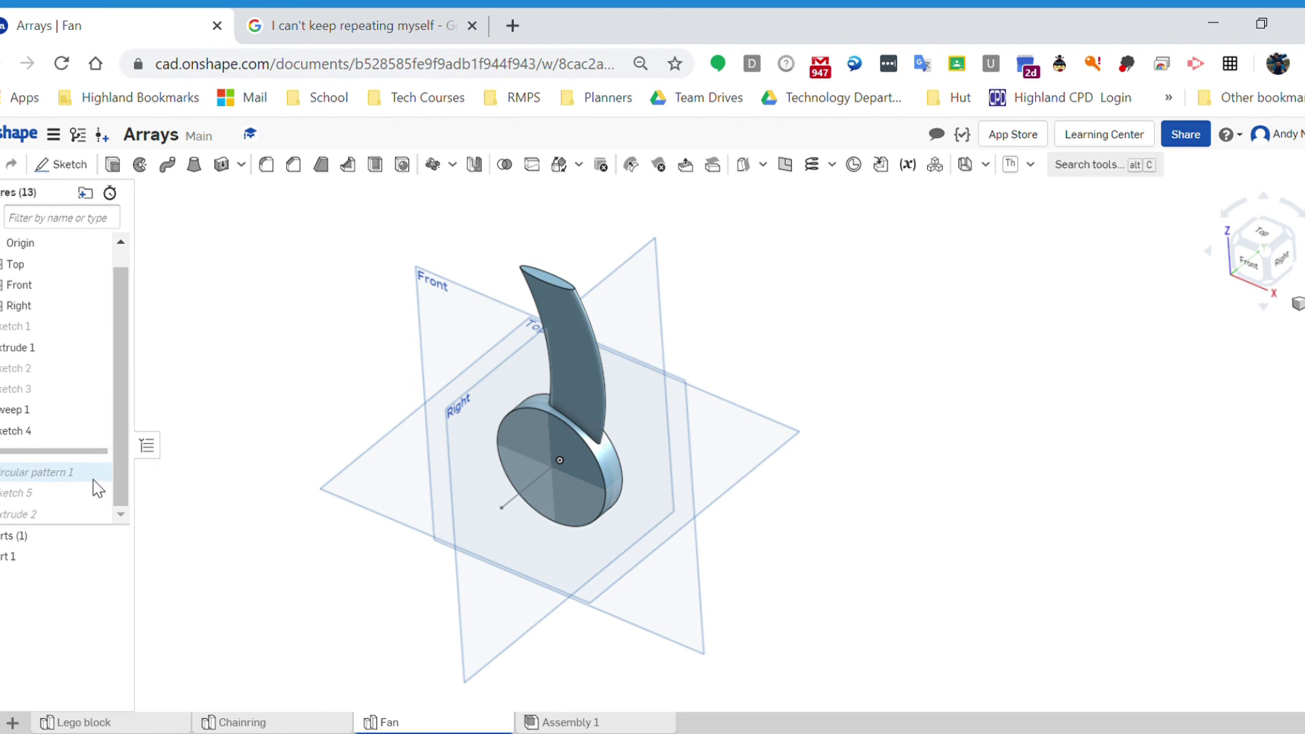
Step: Inspect the eight-blade fan from the front and at an angle, then switch to the Lego block Part Studio
key(shift+1)
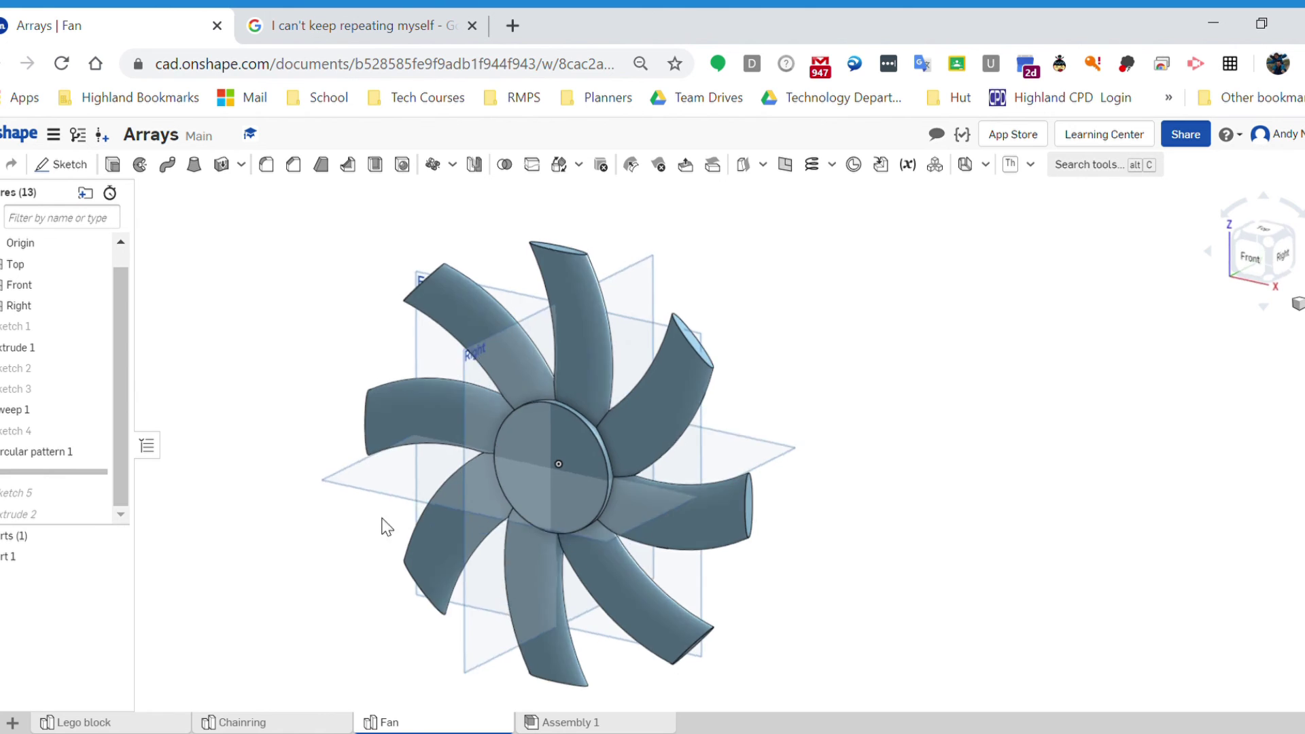
right_drag(420, 487, 386, 525)
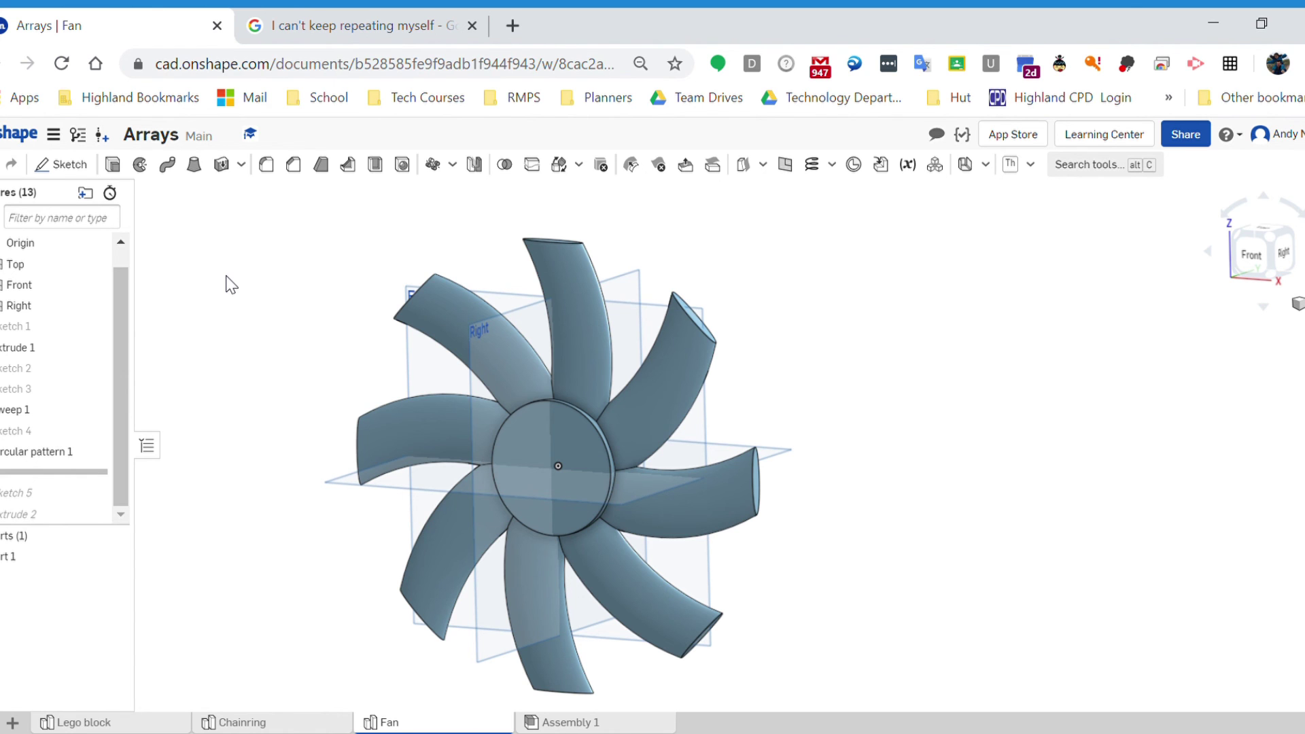
middle_drag(315, 422, 372, 390)
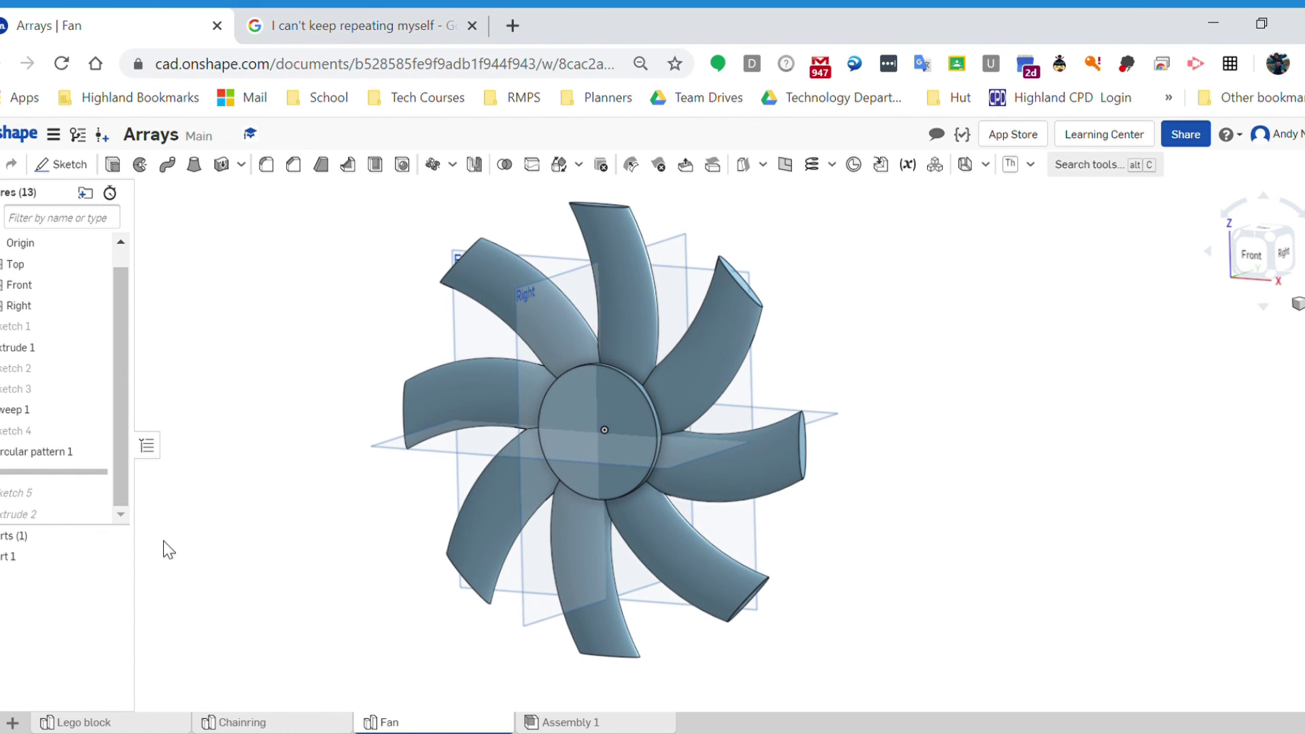
click(109, 723)
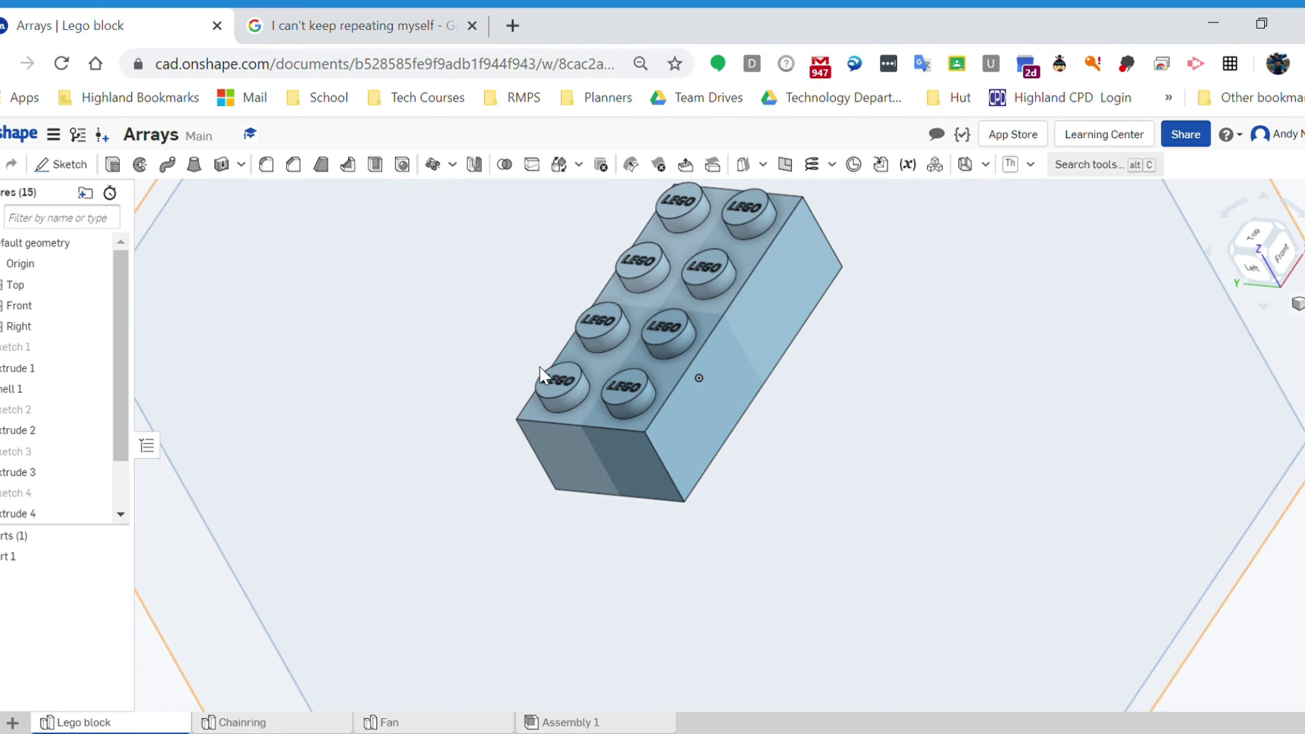
middle_drag(540, 367, 515, 545)
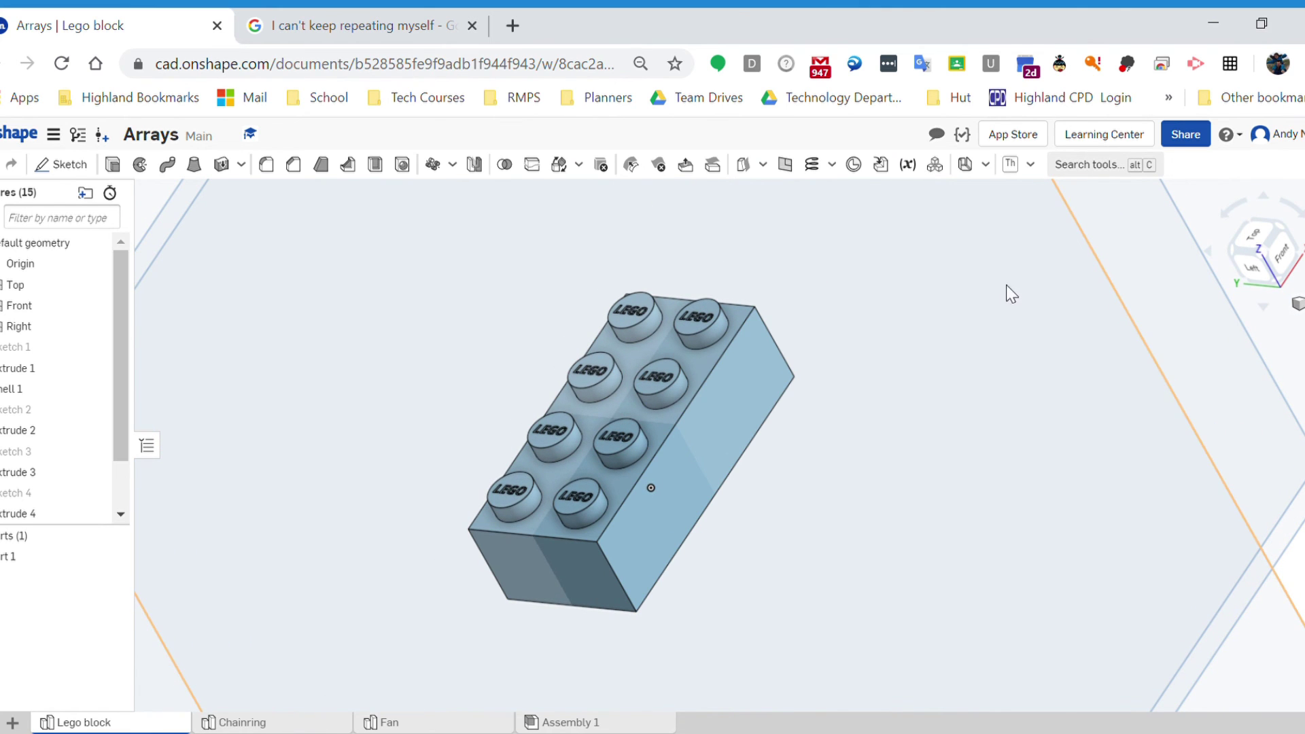
click(1047, 280)
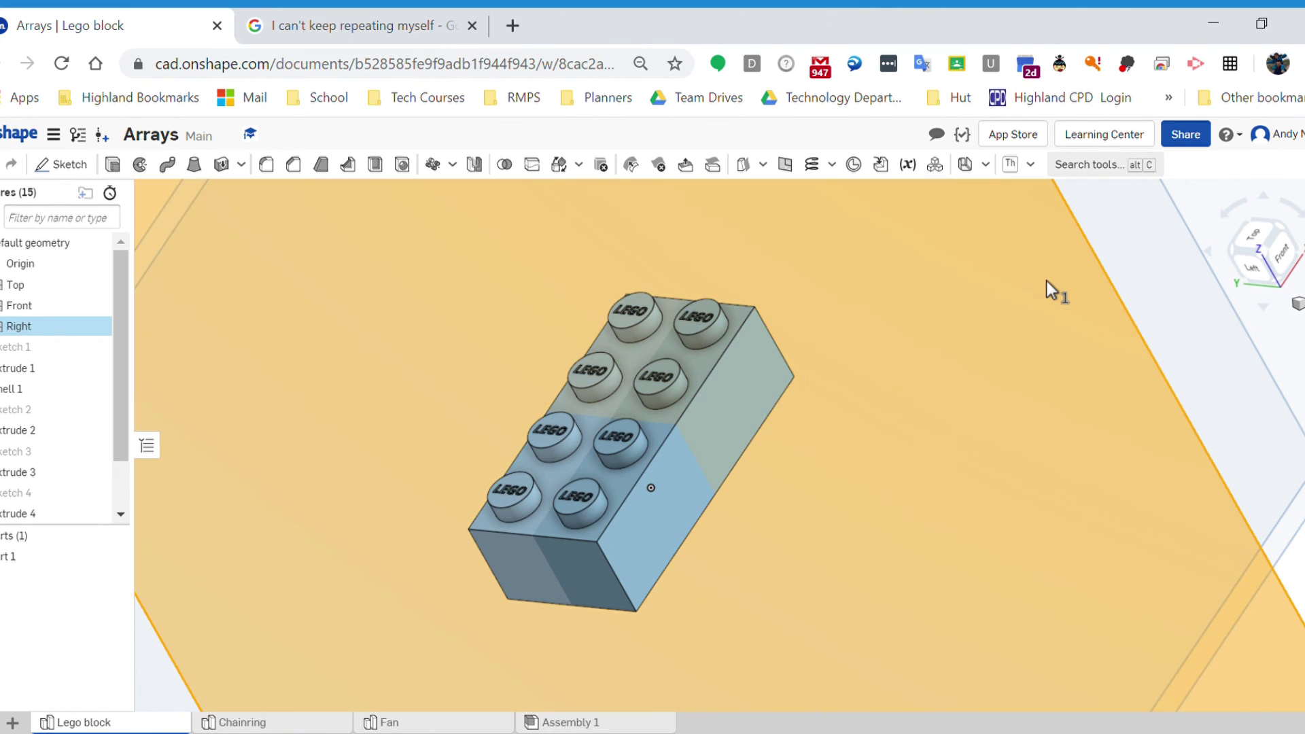
click(307, 725)
scroll(782, 418, down, 3)
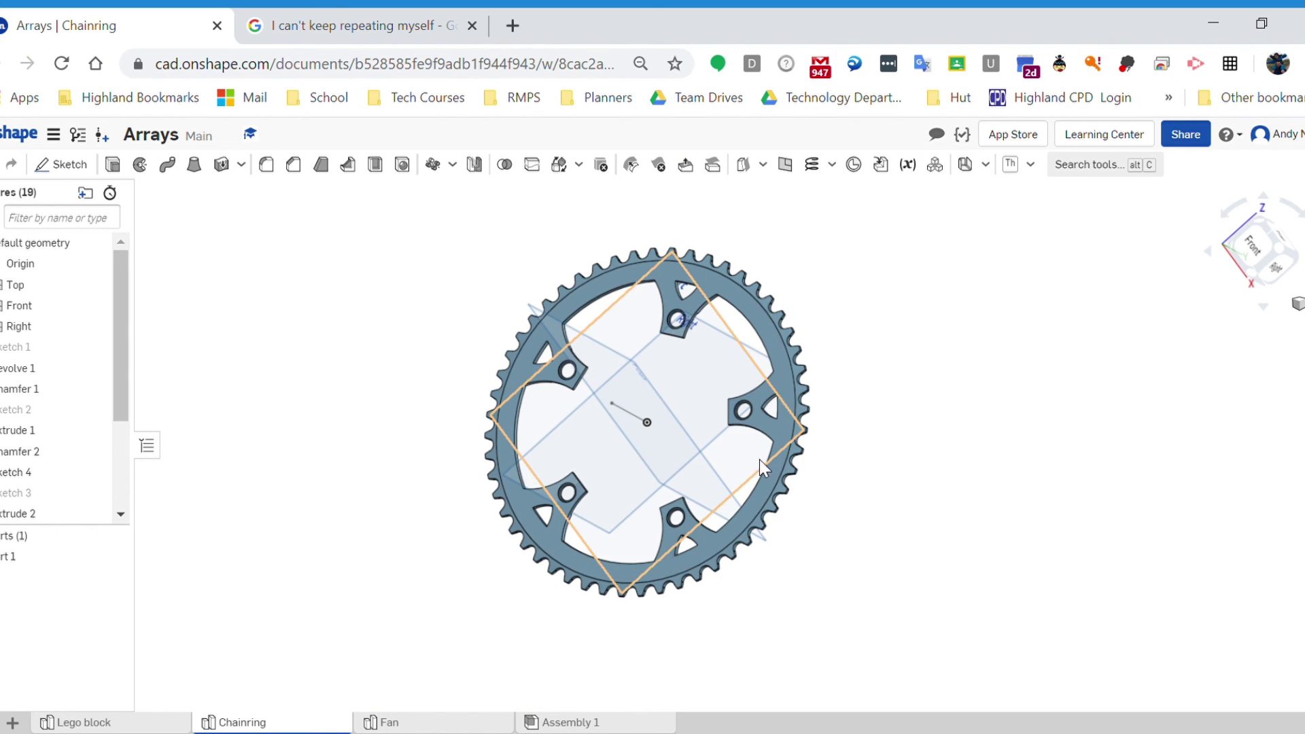
click(472, 723)
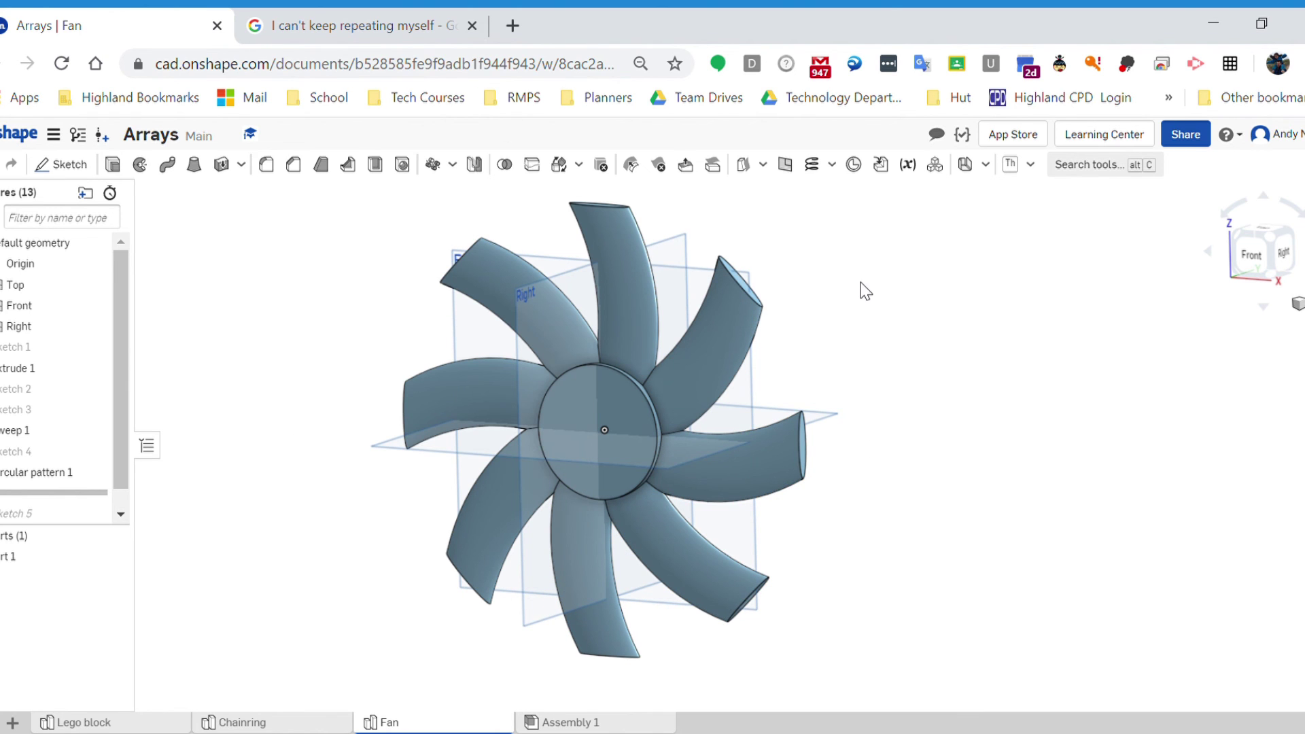
scroll(862, 289, down, 3)
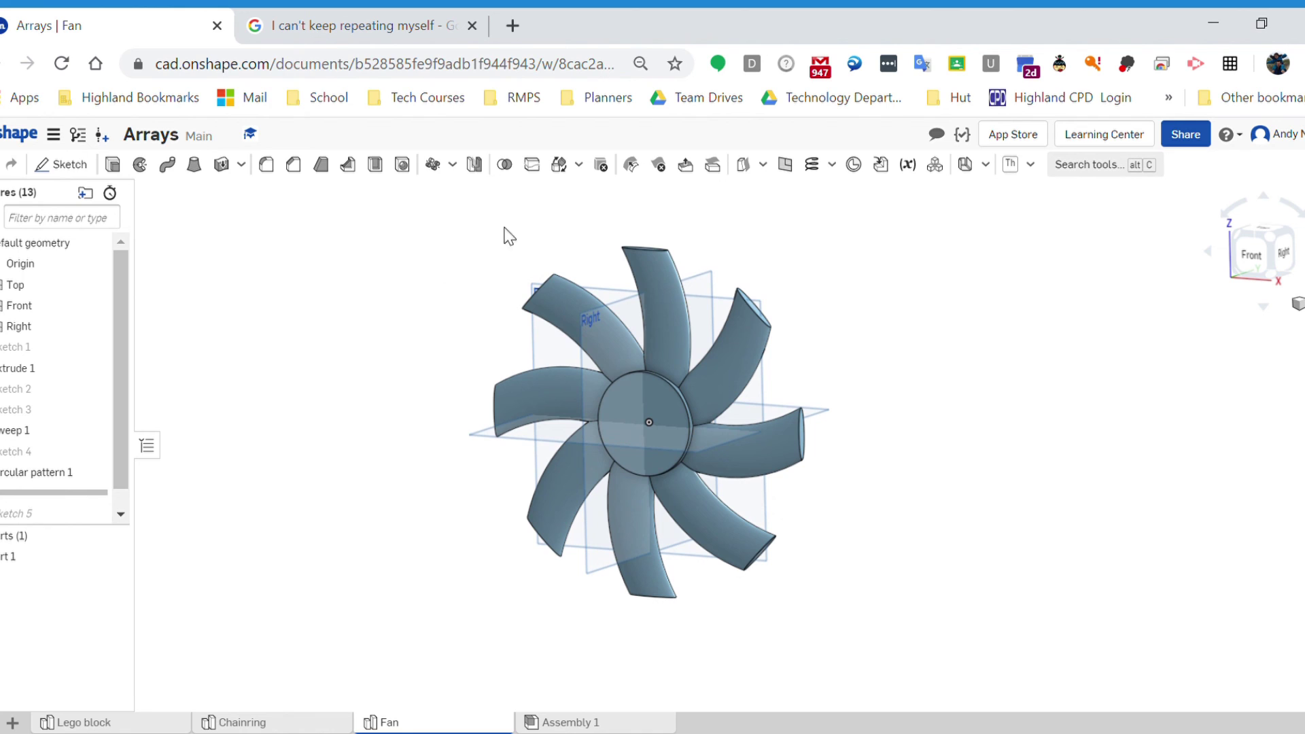